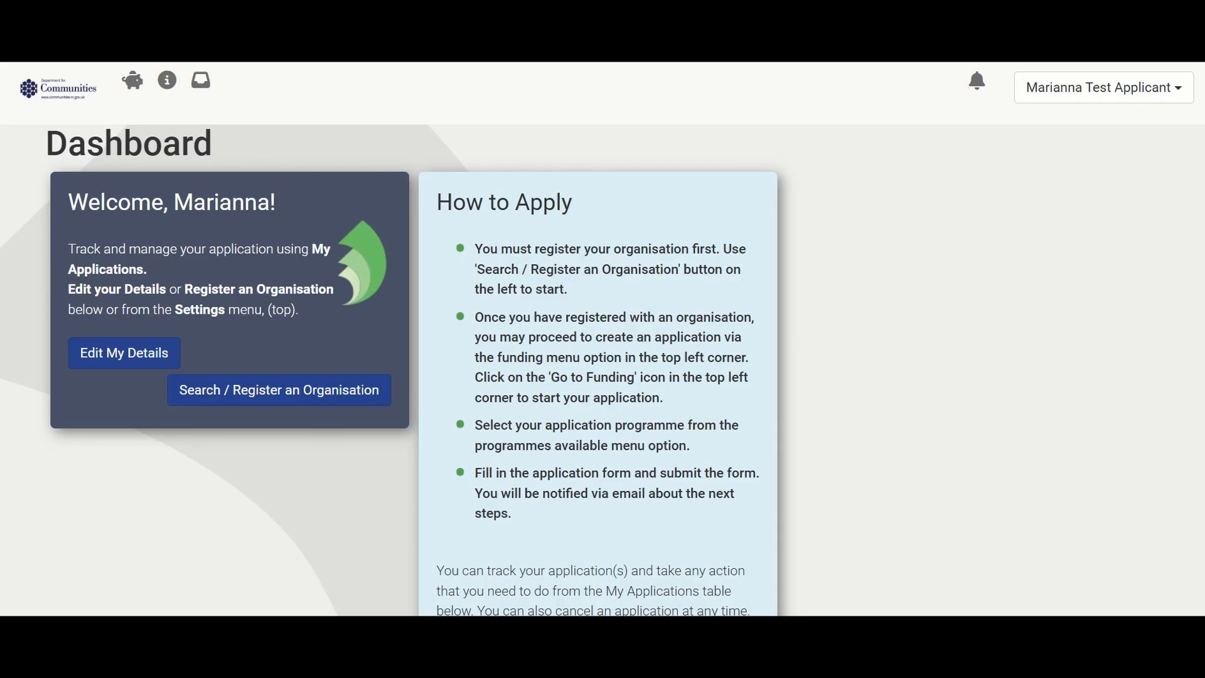
- Open Able Charity's upcoming task "Submit OBA report card (12 months) & Governance Declaration"
{"action": "scroll", "coordinate": [874, 398], "scroll_direction": "down", "scroll_amount": 5}
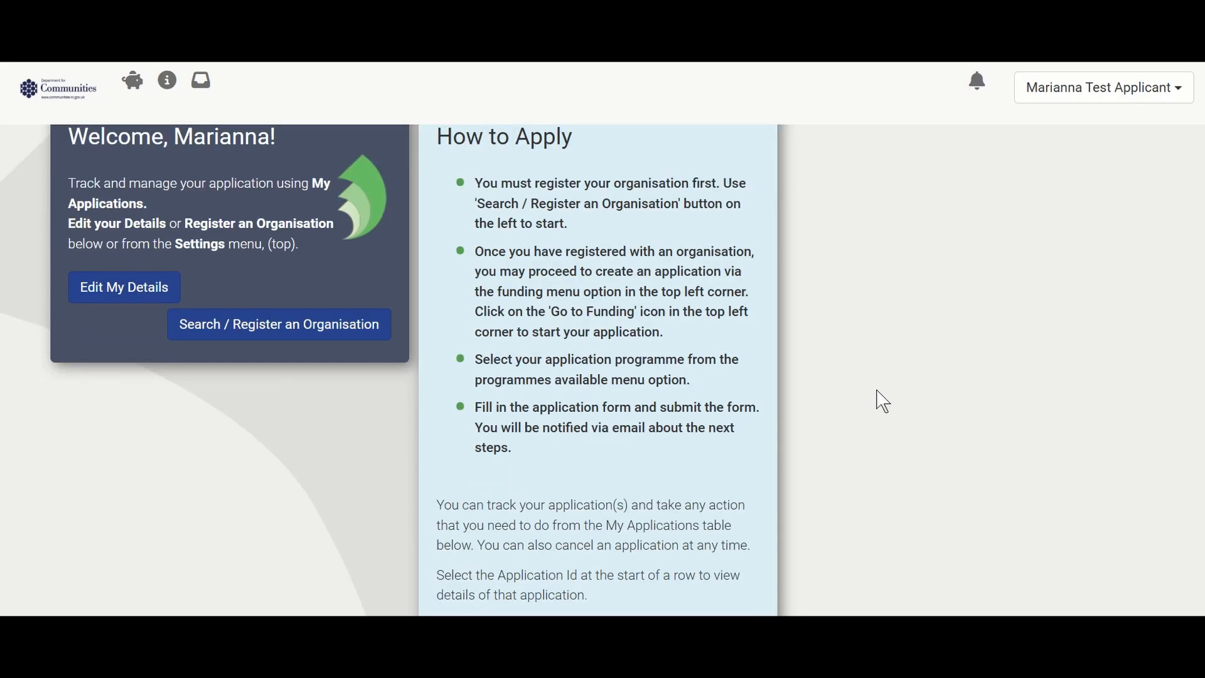
{"action": "scroll", "coordinate": [884, 400], "scroll_direction": "down", "scroll_amount": 5}
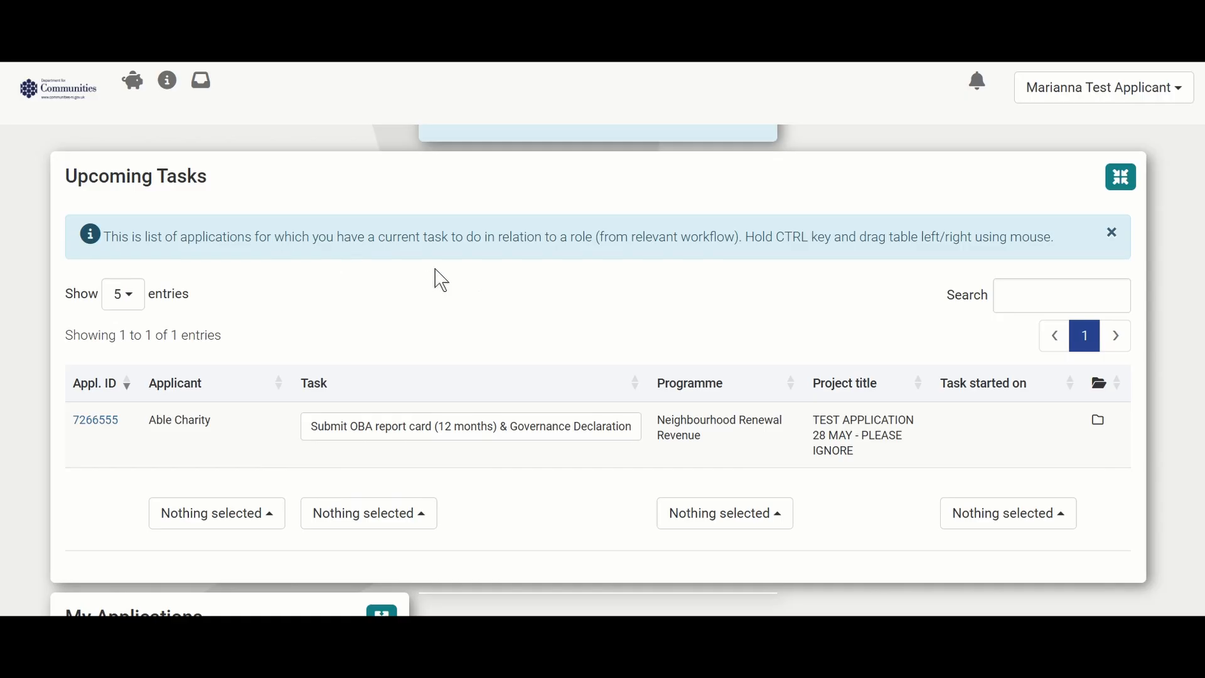
{"action": "scroll", "coordinate": [439, 279], "scroll_direction": "down", "scroll_amount": 2}
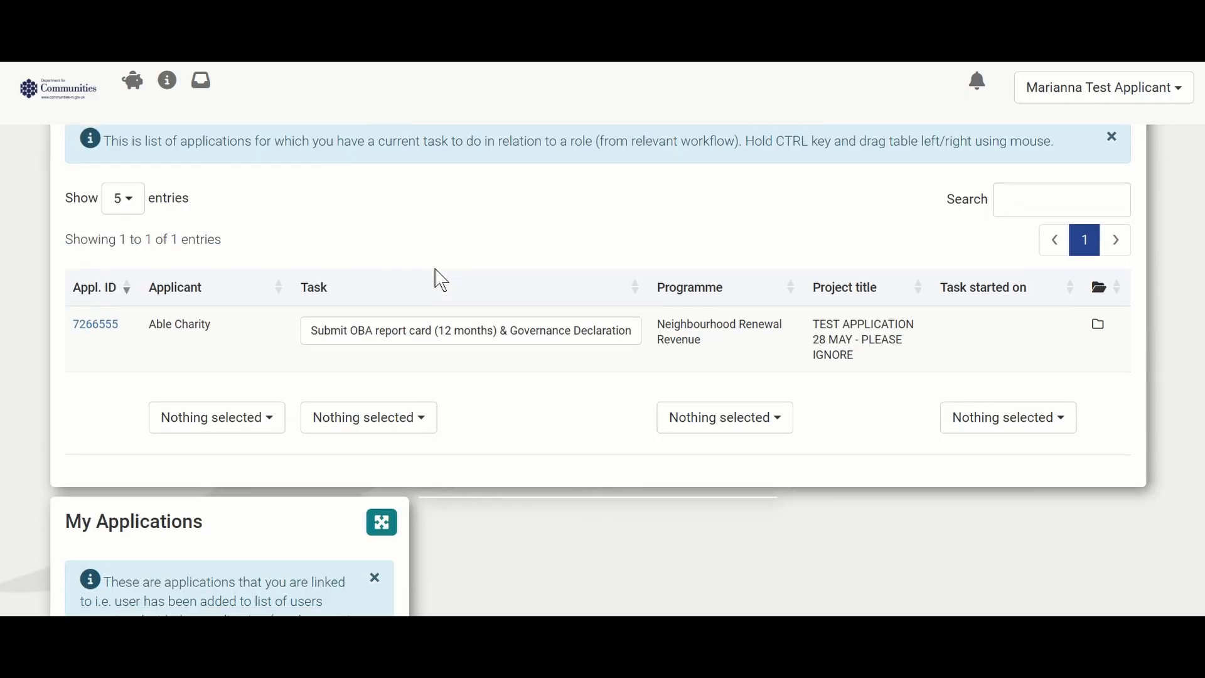
{"action": "left_click", "coordinate": [524, 342]}
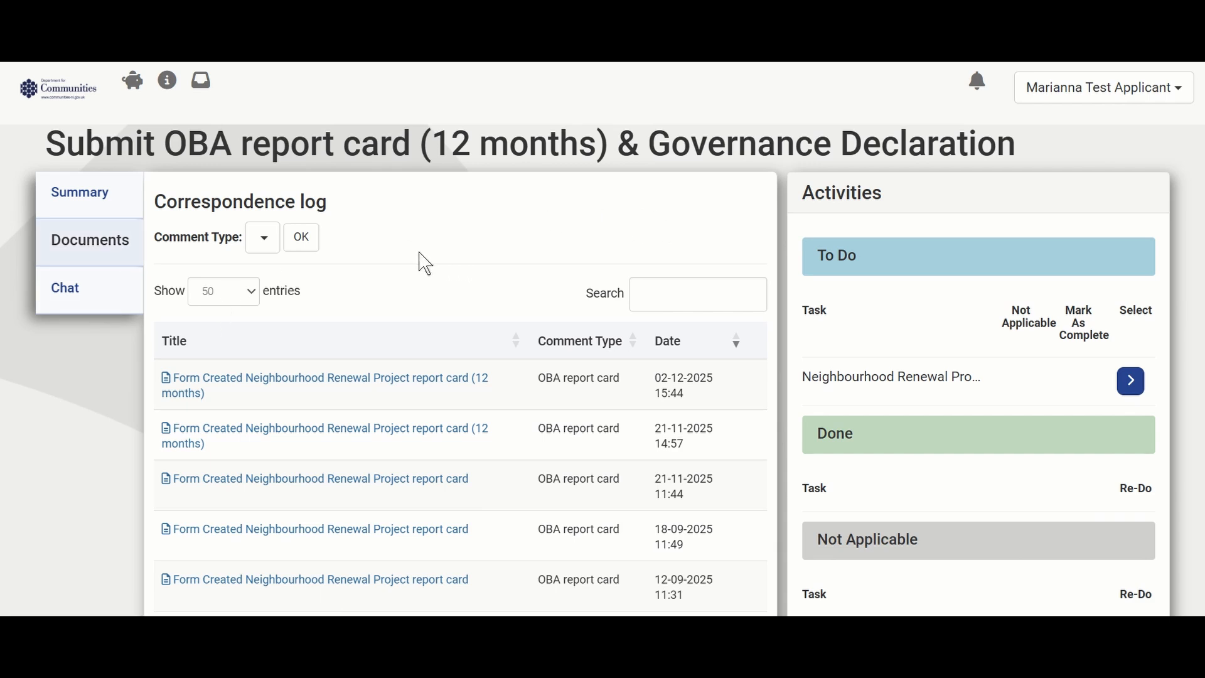
- Filter the task's correspondence log to the comment type "OBA report card"
{"action": "left_click", "coordinate": [275, 247]}
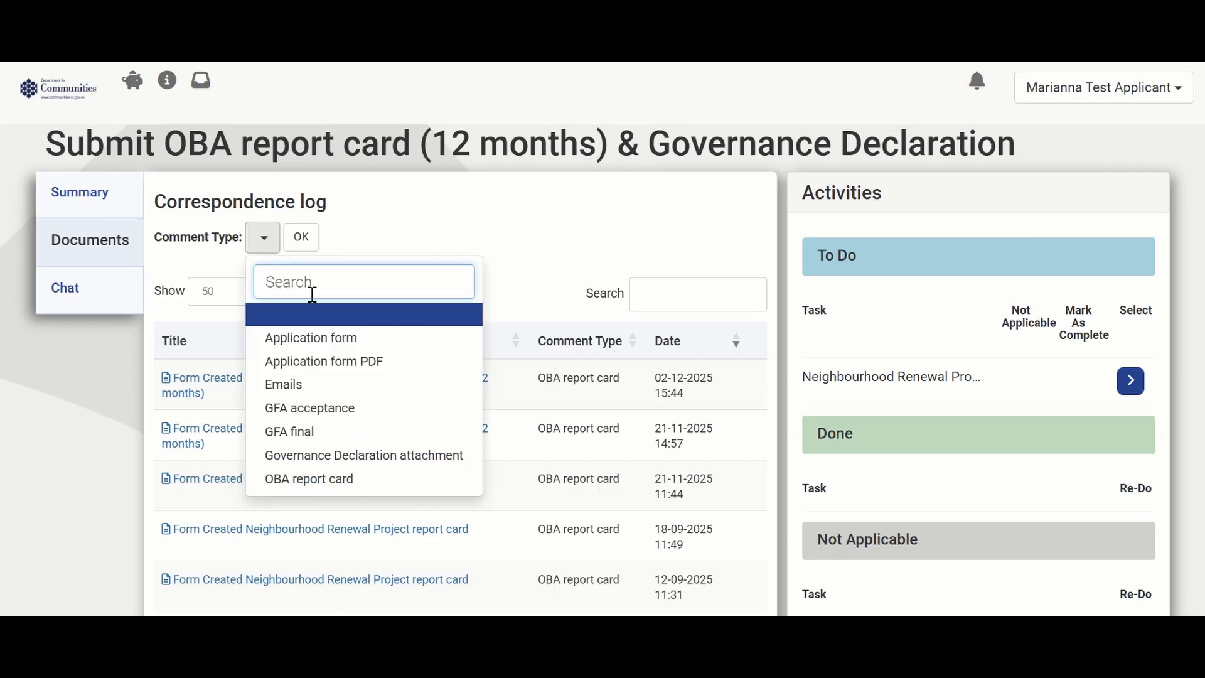
{"action": "type", "text": "oba"}
{"action": "left_click", "coordinate": [302, 241]}
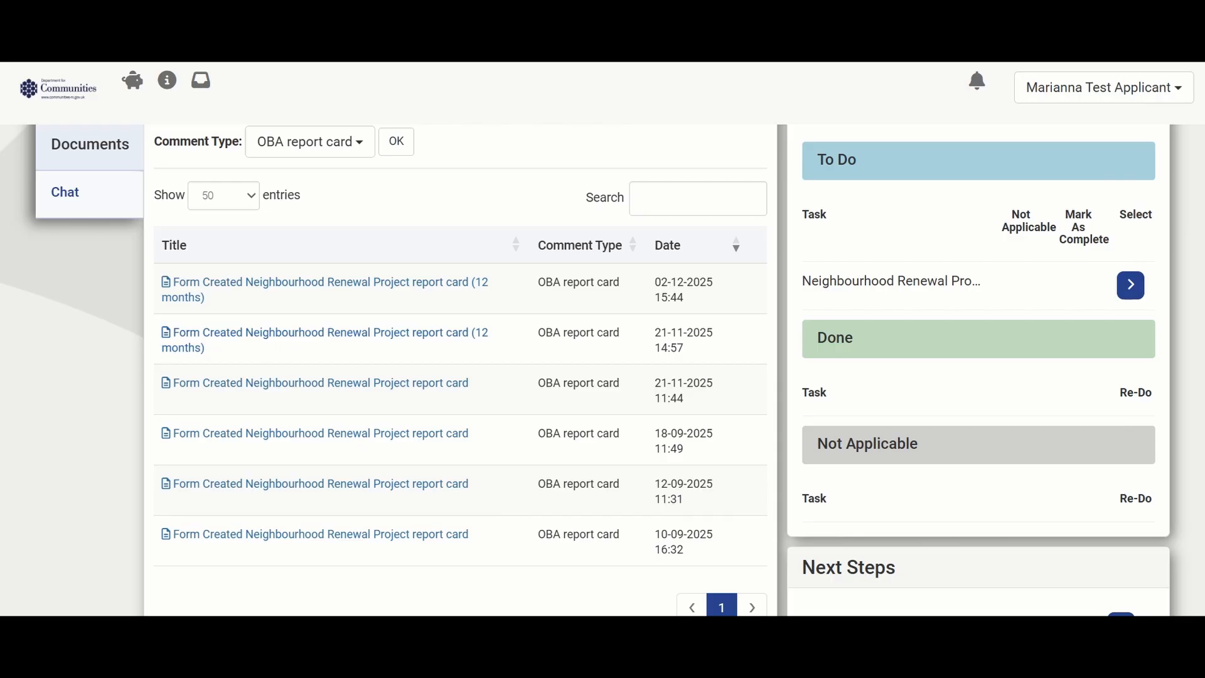
- Open the to-do activity "Neighbourhood Renewal Project report card (12 months)"
{"action": "scroll", "coordinate": [967, 381], "scroll_direction": "up", "scroll_amount": 2}
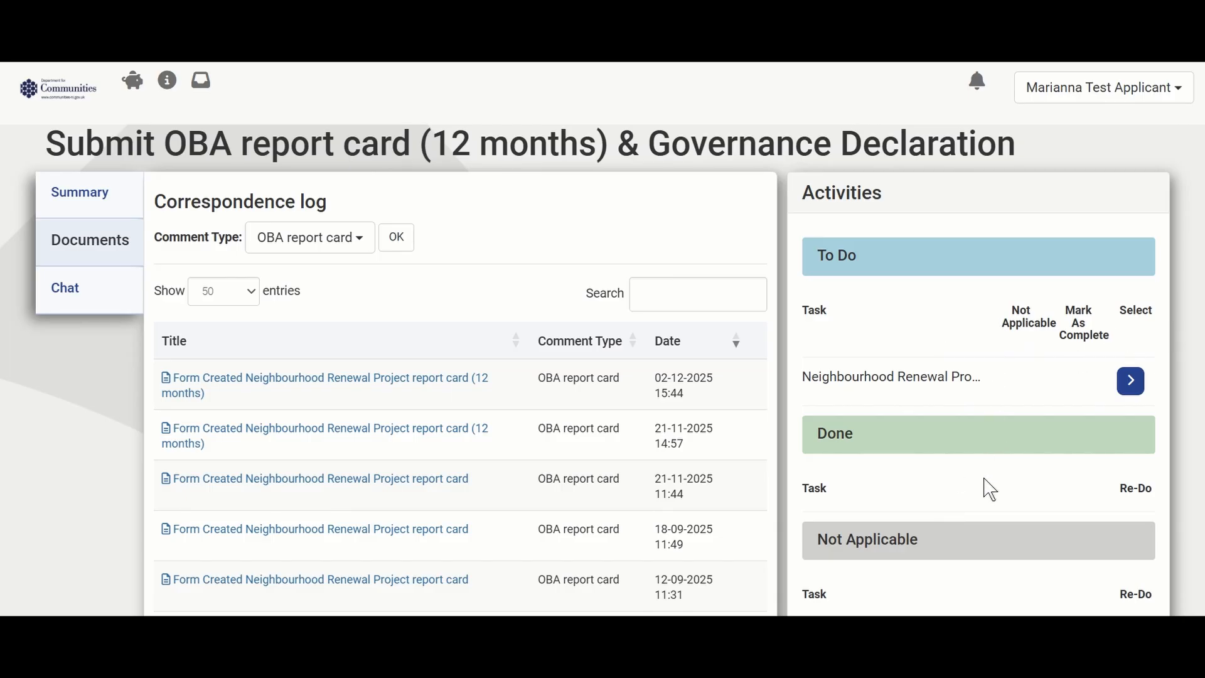
{"action": "scroll", "coordinate": [1000, 473], "scroll_direction": "down", "scroll_amount": 3}
{"action": "scroll", "coordinate": [1003, 472], "scroll_direction": "down", "scroll_amount": 2}
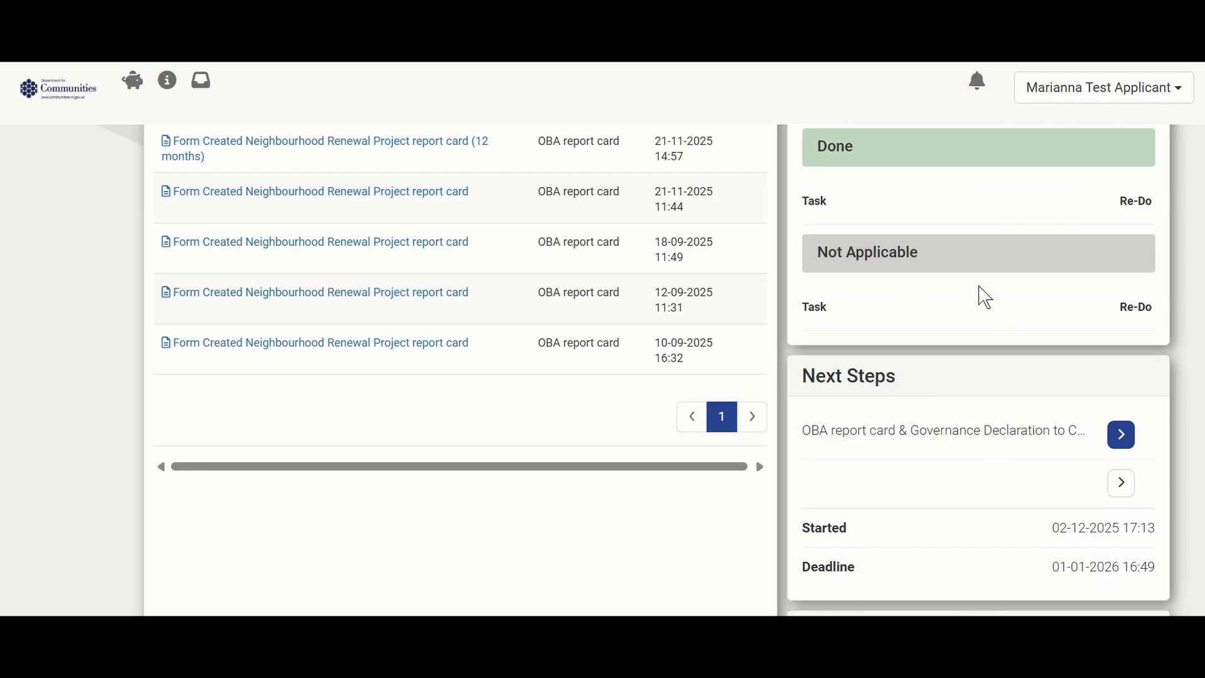
{"action": "scroll", "coordinate": [987, 298], "scroll_direction": "up", "scroll_amount": 3}
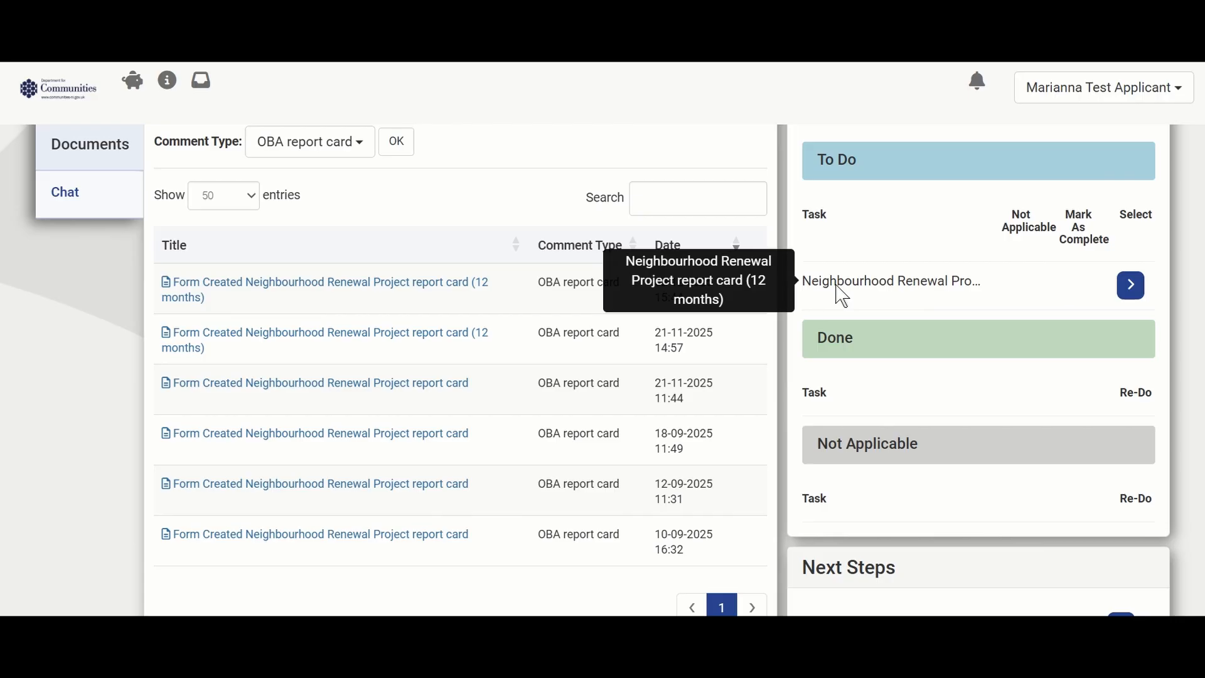
{"action": "left_click", "coordinate": [1134, 287]}
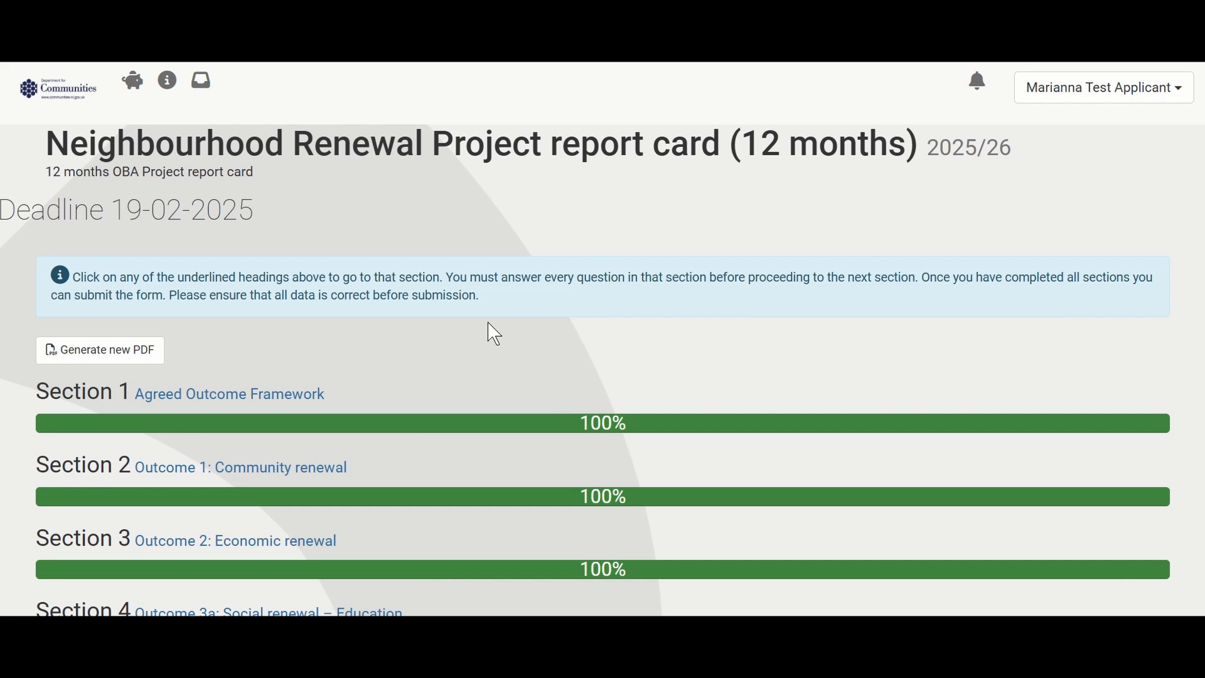
- Look through the report card's section index and open Section 1, Agreed Outcome Framework
{"action": "scroll", "coordinate": [494, 333], "scroll_direction": "down", "scroll_amount": 3}
{"action": "scroll", "coordinate": [494, 333], "scroll_direction": "down", "scroll_amount": 3}
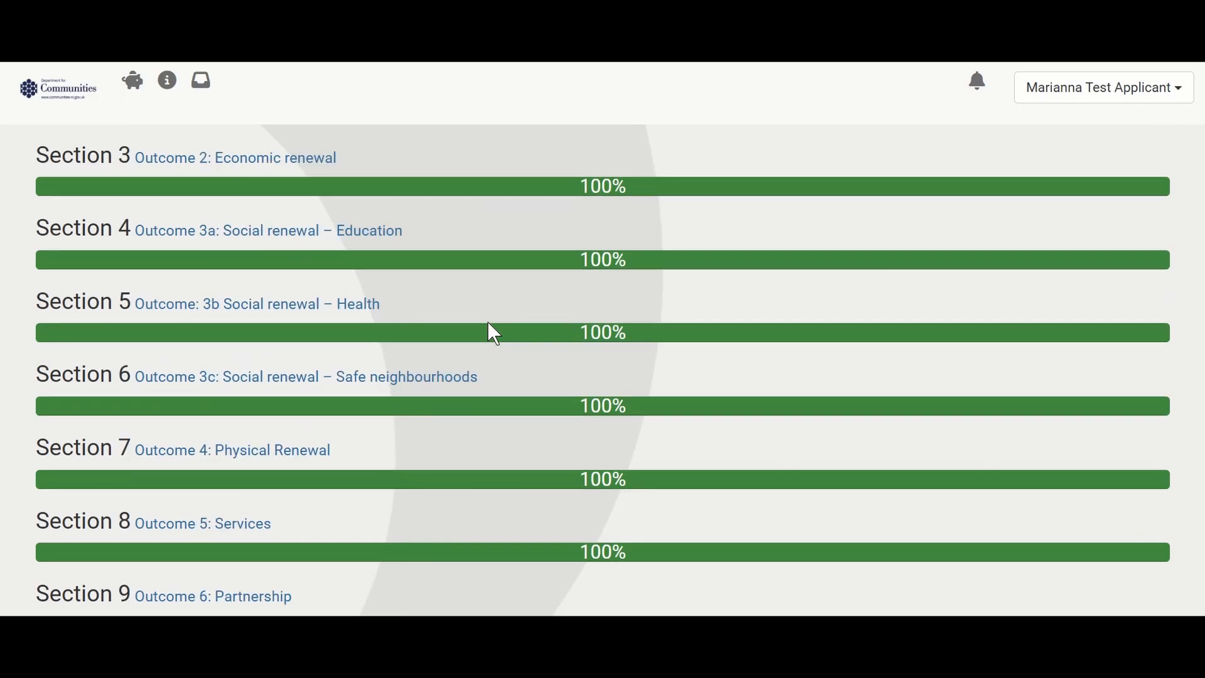
{"action": "scroll", "coordinate": [494, 334], "scroll_direction": "up", "scroll_amount": 3}
{"action": "scroll", "coordinate": [494, 333], "scroll_direction": "up", "scroll_amount": 2}
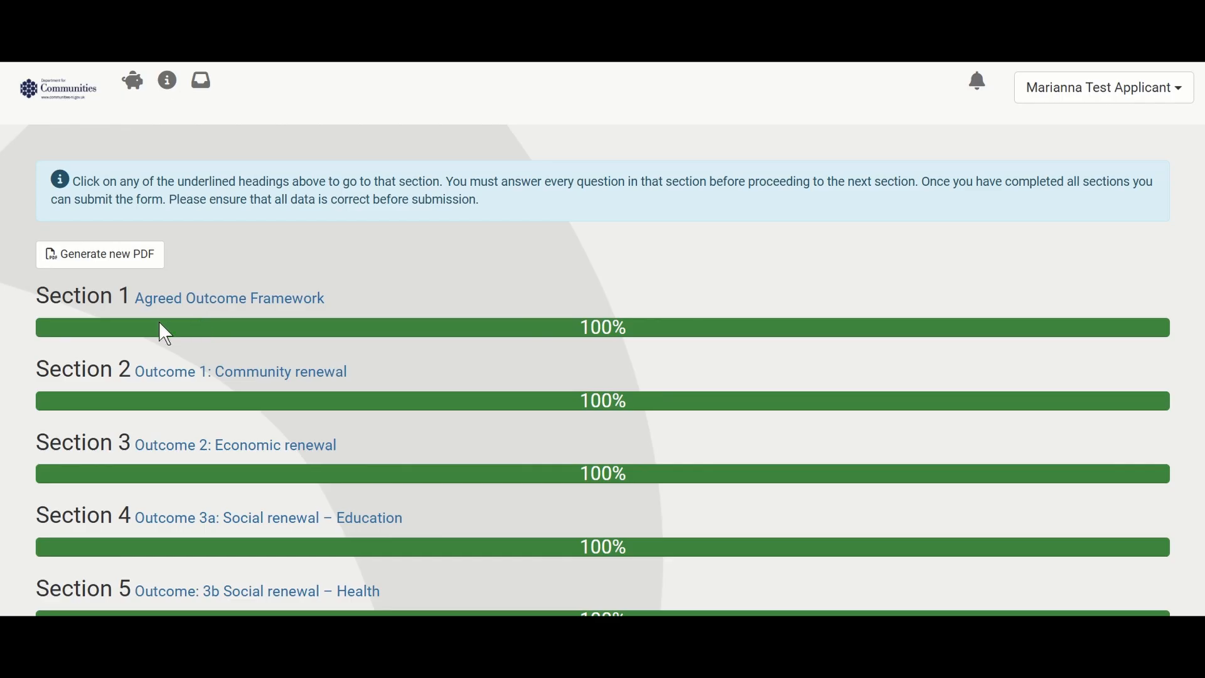
{"action": "left_click", "coordinate": [233, 307]}
- Review the Agreed Outcome Framework section, save it as a draft and continue to Outcome 1: Community renewal
{"action": "scroll", "coordinate": [732, 345], "scroll_direction": "down", "scroll_amount": 2}
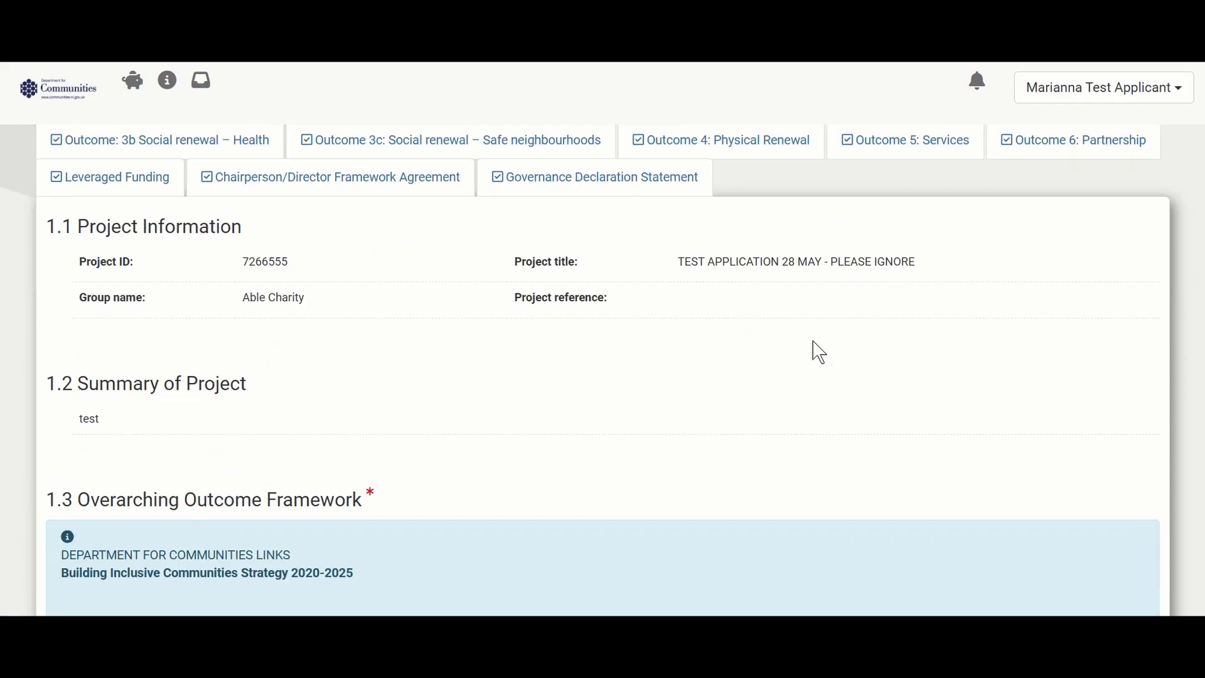
{"action": "scroll", "coordinate": [395, 325], "scroll_direction": "down", "scroll_amount": 5}
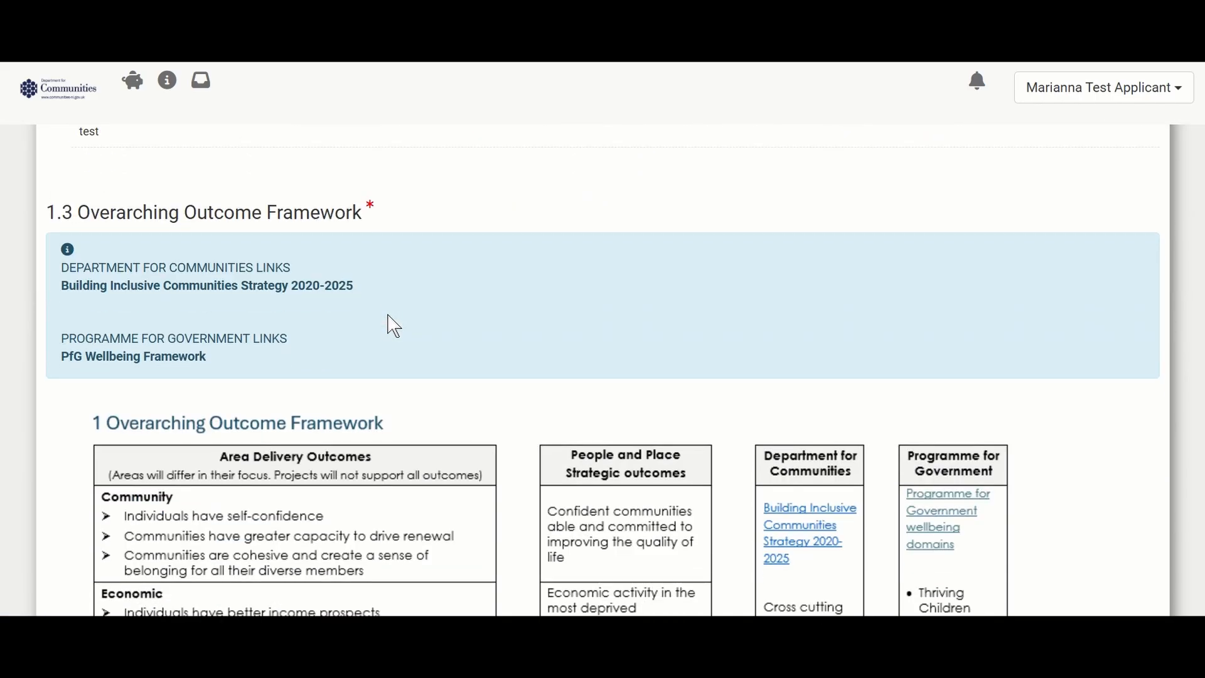
{"action": "scroll", "coordinate": [394, 325], "scroll_direction": "down", "scroll_amount": 3}
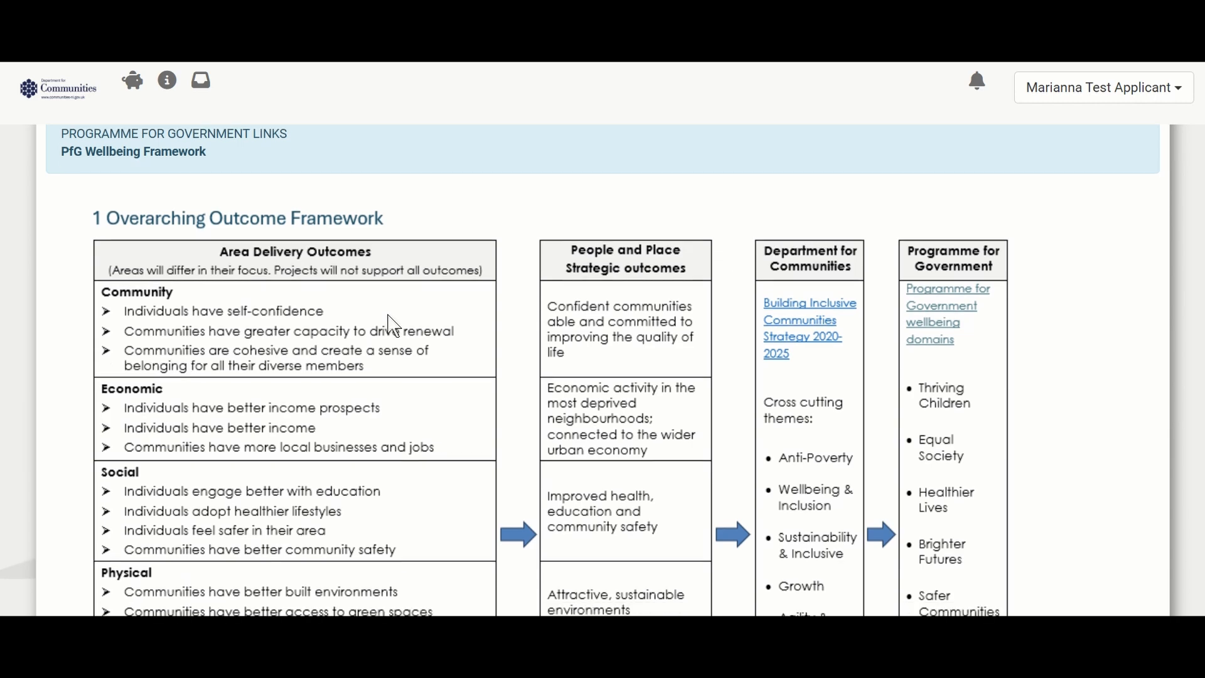
{"action": "scroll", "coordinate": [394, 326], "scroll_direction": "down", "scroll_amount": 6}
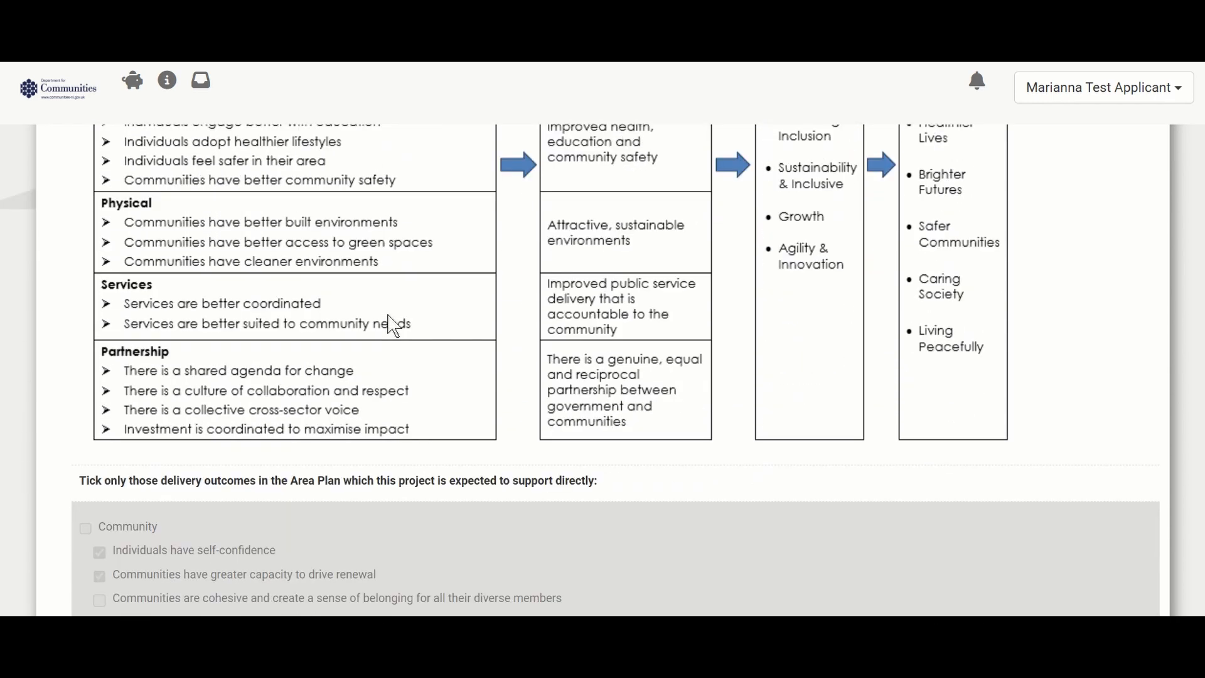
{"action": "scroll", "coordinate": [394, 325], "scroll_direction": "down", "scroll_amount": 5}
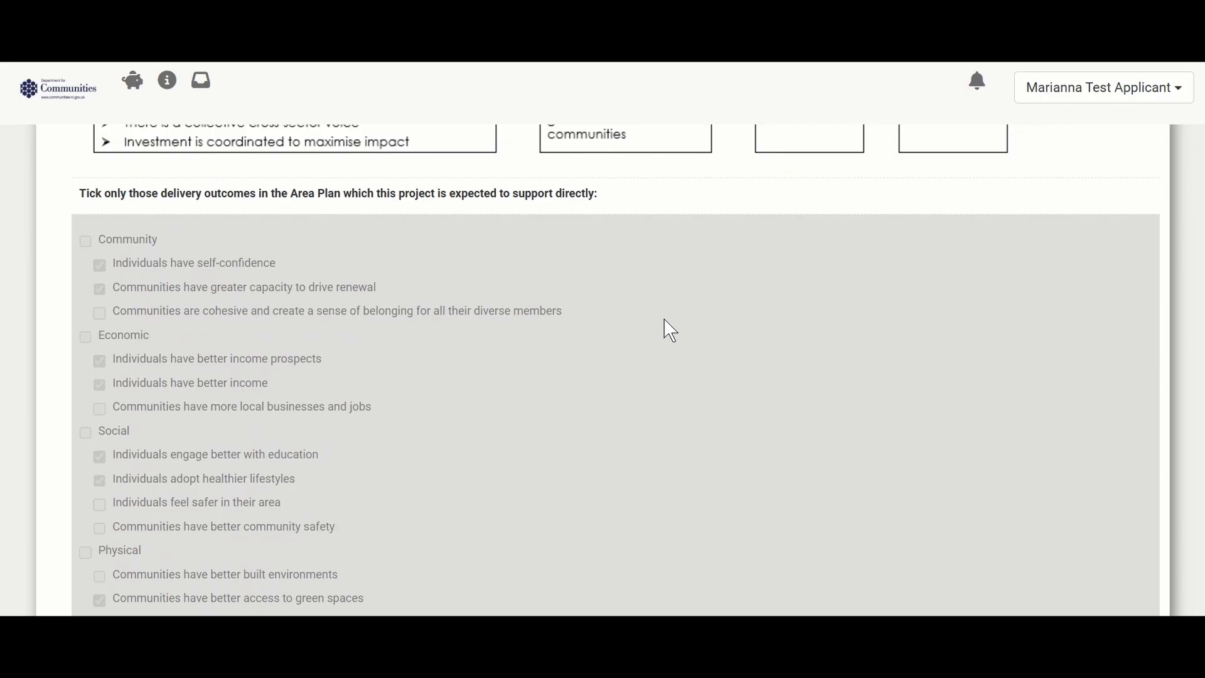
{"action": "scroll", "coordinate": [671, 329], "scroll_direction": "down", "scroll_amount": 5}
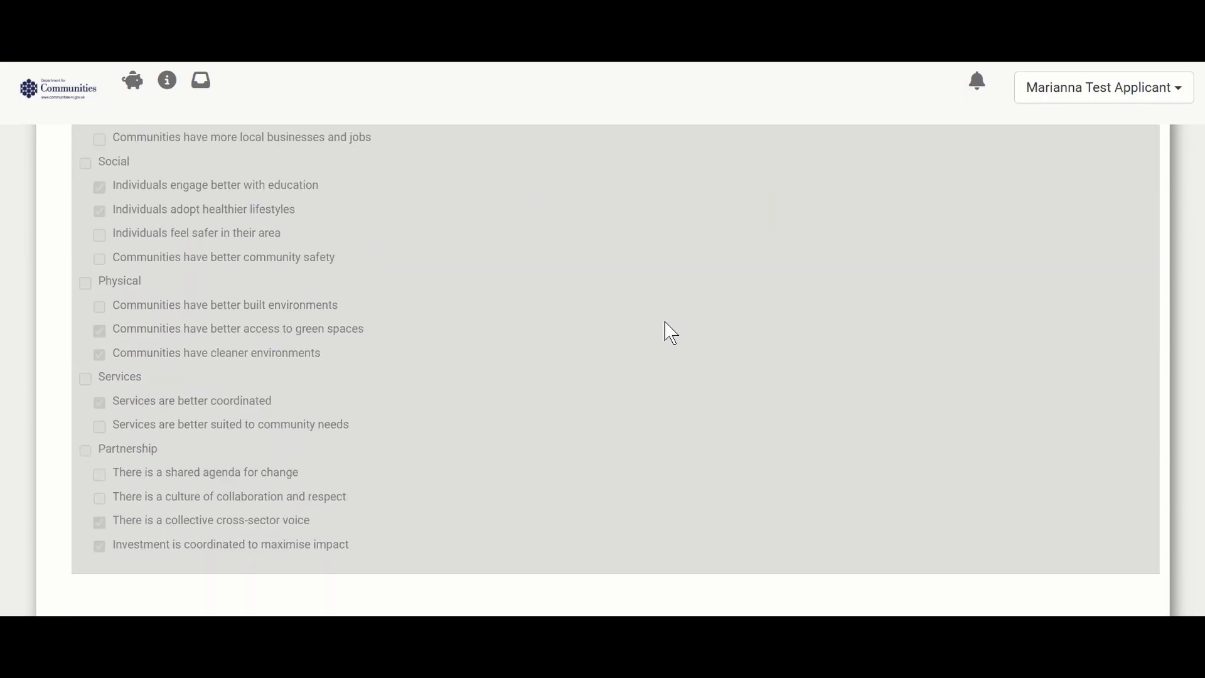
{"action": "scroll", "coordinate": [670, 331], "scroll_direction": "down", "scroll_amount": 5}
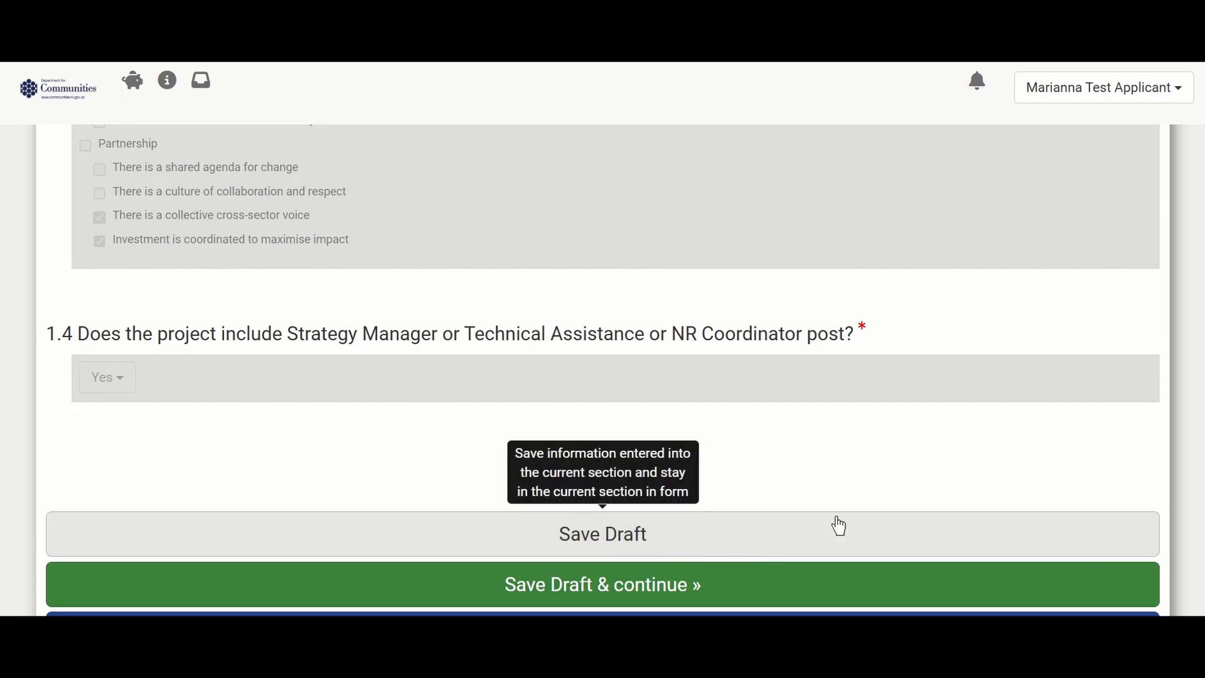
{"action": "left_click", "coordinate": [684, 594]}
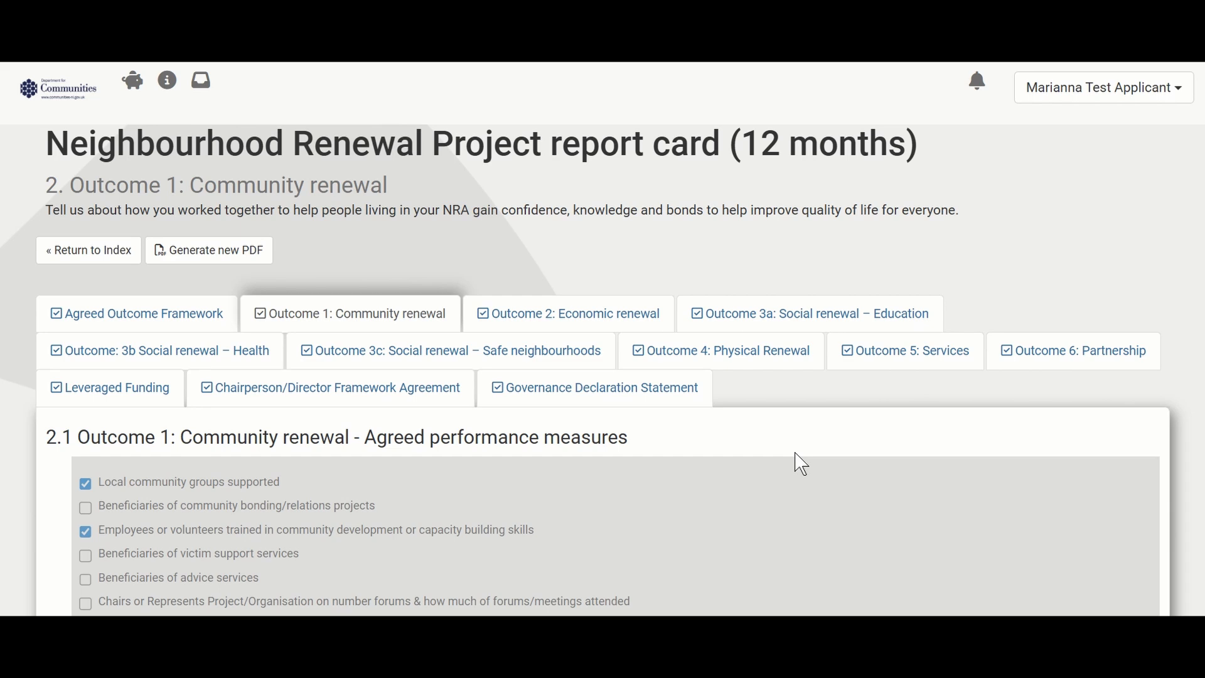
- In the 2.2 performance measures, try marking "Local community groups supported" as not applicable and clear the mark again
{"action": "scroll", "coordinate": [802, 458], "scroll_direction": "down", "scroll_amount": 5}
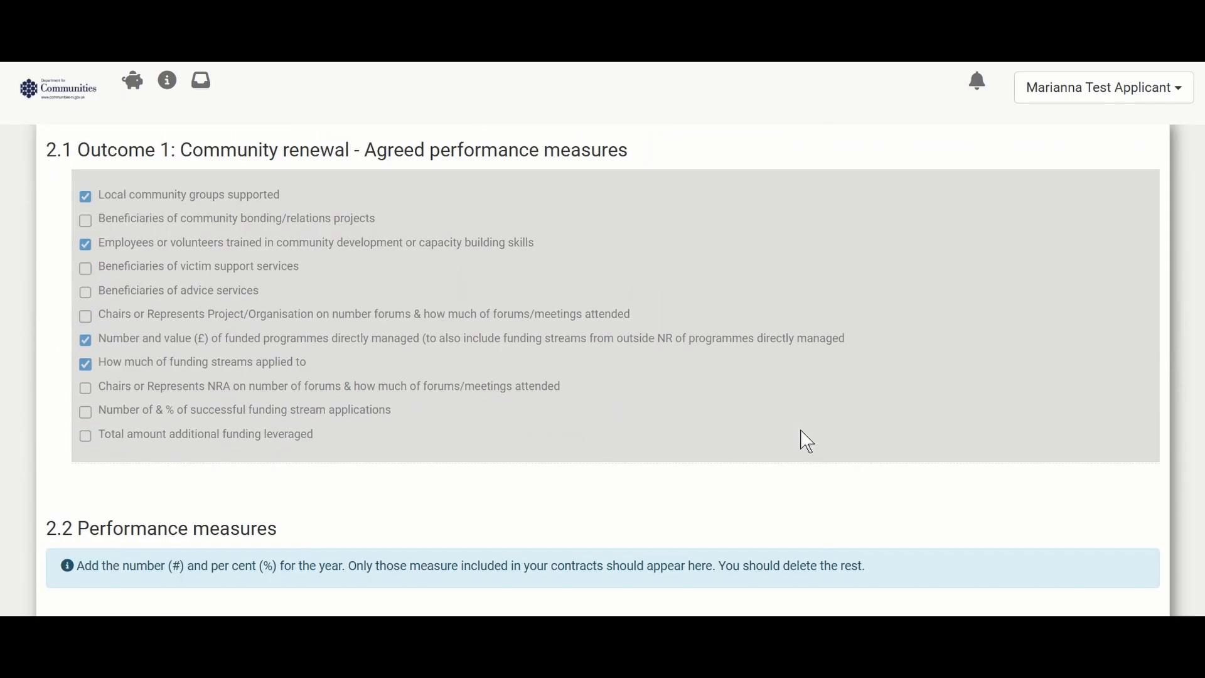
{"action": "scroll", "coordinate": [808, 441], "scroll_direction": "down", "scroll_amount": 2}
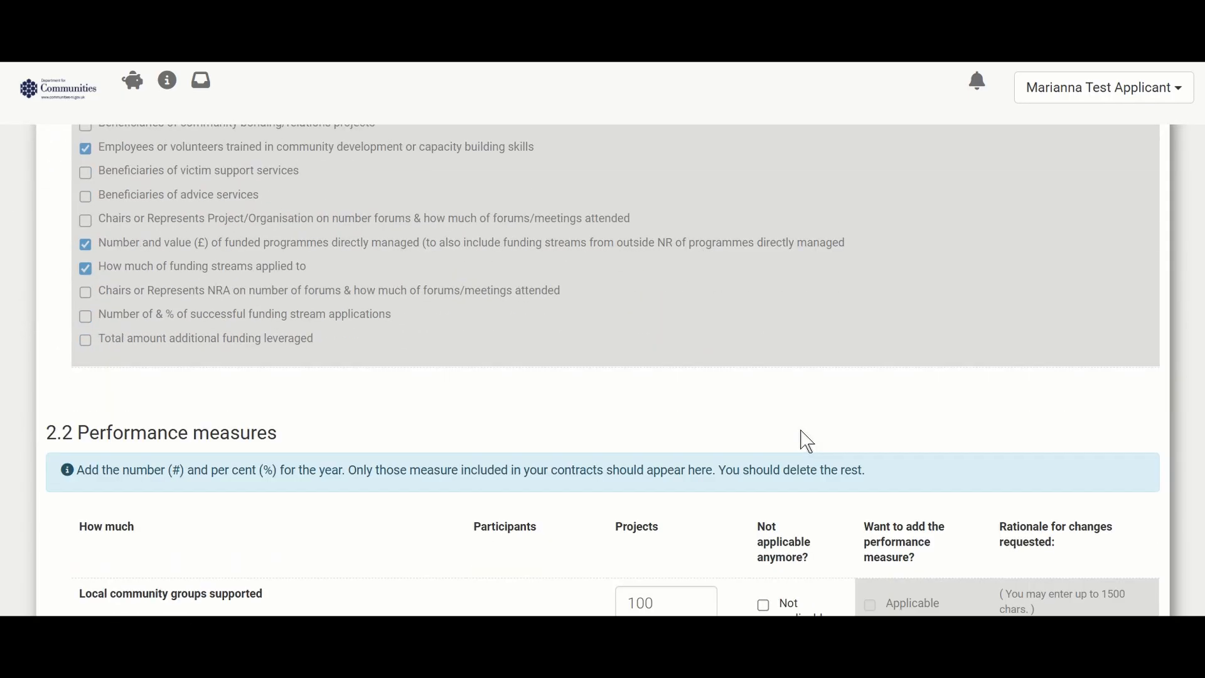
{"action": "scroll", "coordinate": [807, 441], "scroll_direction": "up", "scroll_amount": 2}
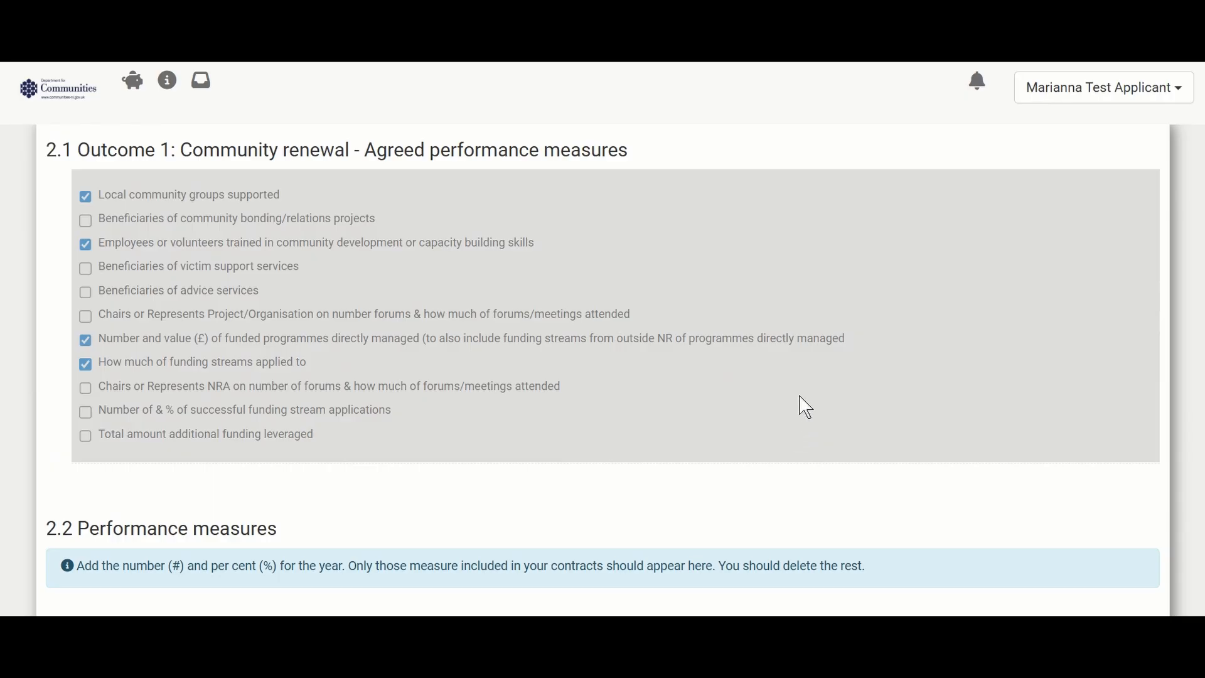
{"action": "scroll", "coordinate": [806, 408], "scroll_direction": "down", "scroll_amount": 6}
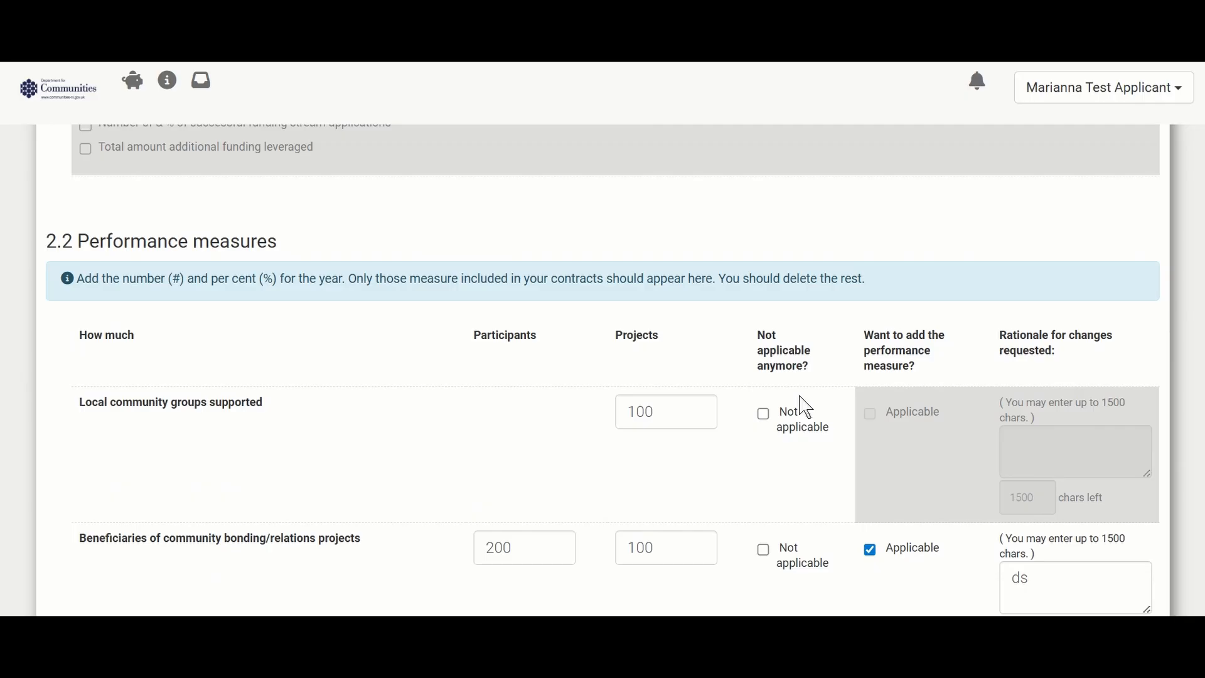
{"action": "scroll", "coordinate": [806, 408], "scroll_direction": "down", "scroll_amount": 3}
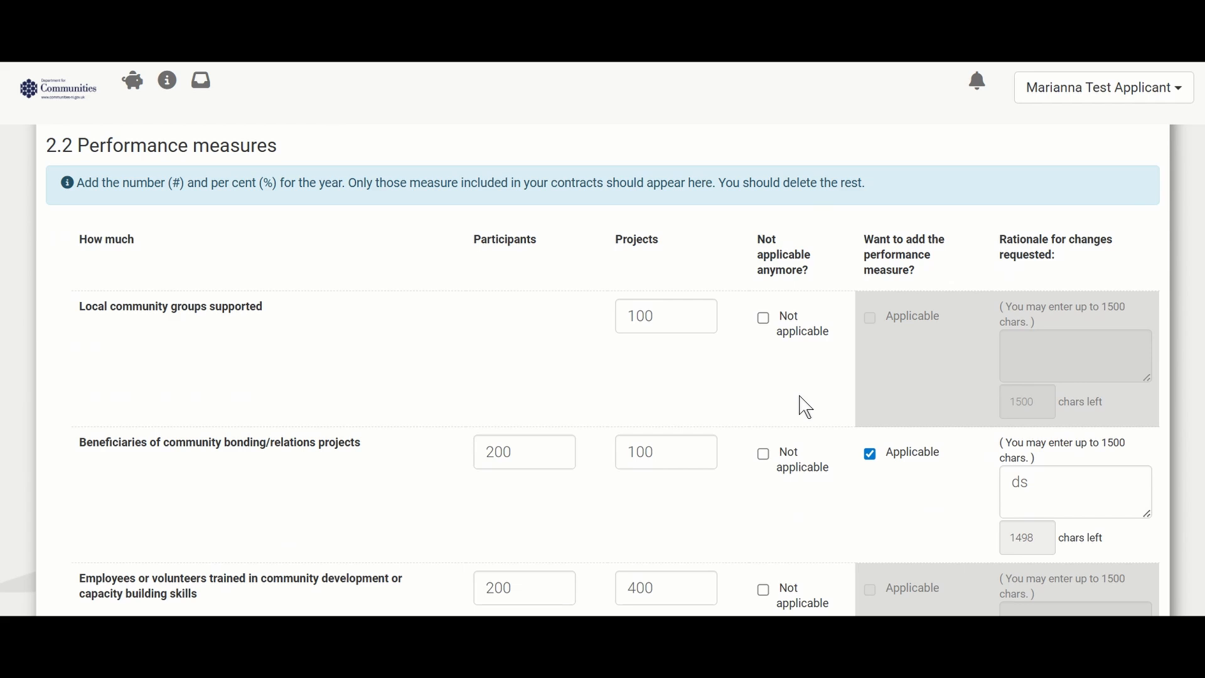
{"action": "scroll", "coordinate": [806, 408], "scroll_direction": "down", "scroll_amount": 3}
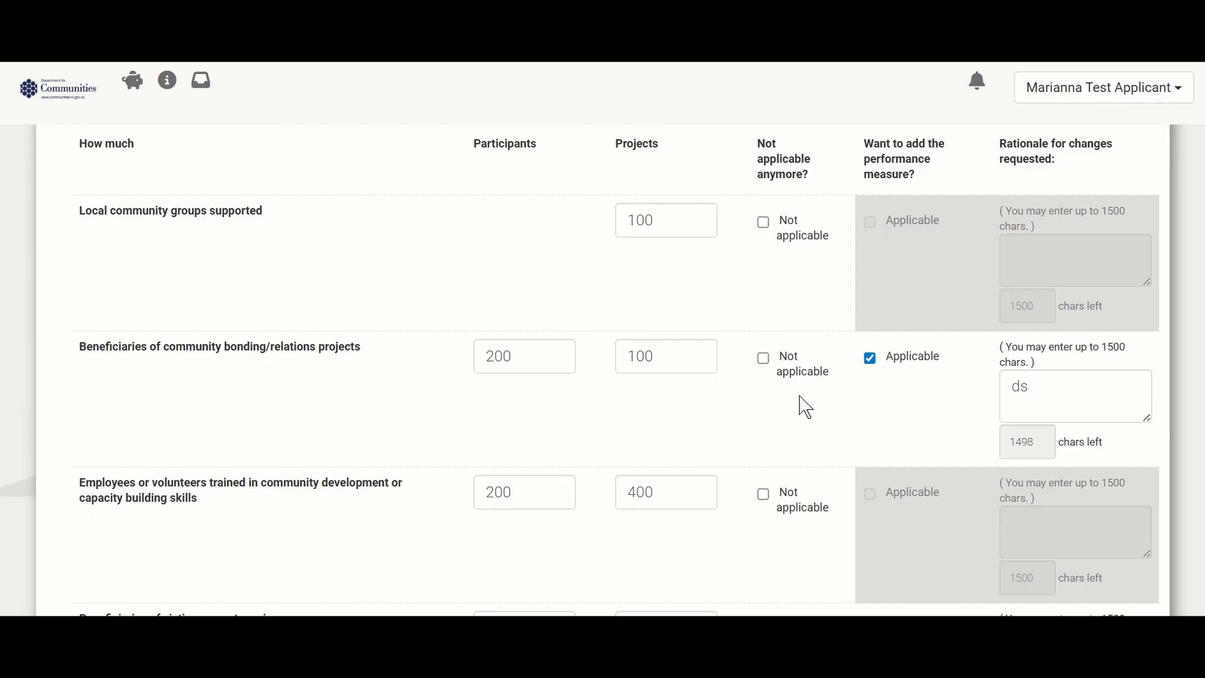
{"action": "left_click", "coordinate": [778, 237]}
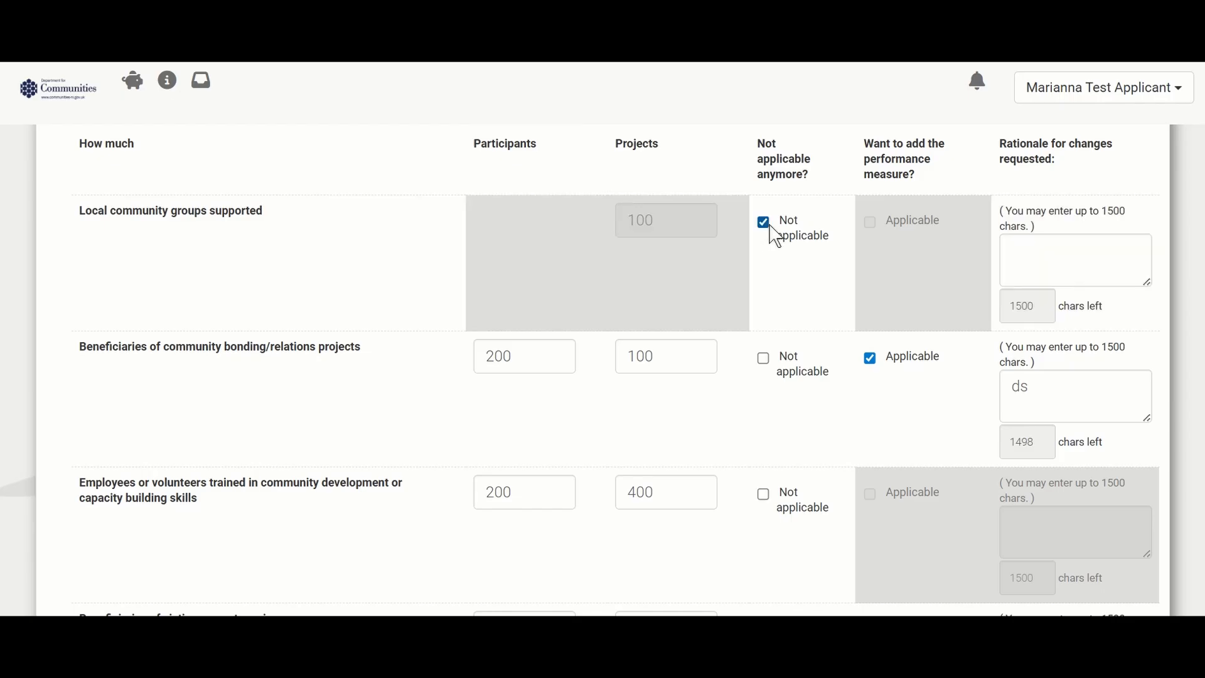
{"action": "left_click", "coordinate": [779, 237]}
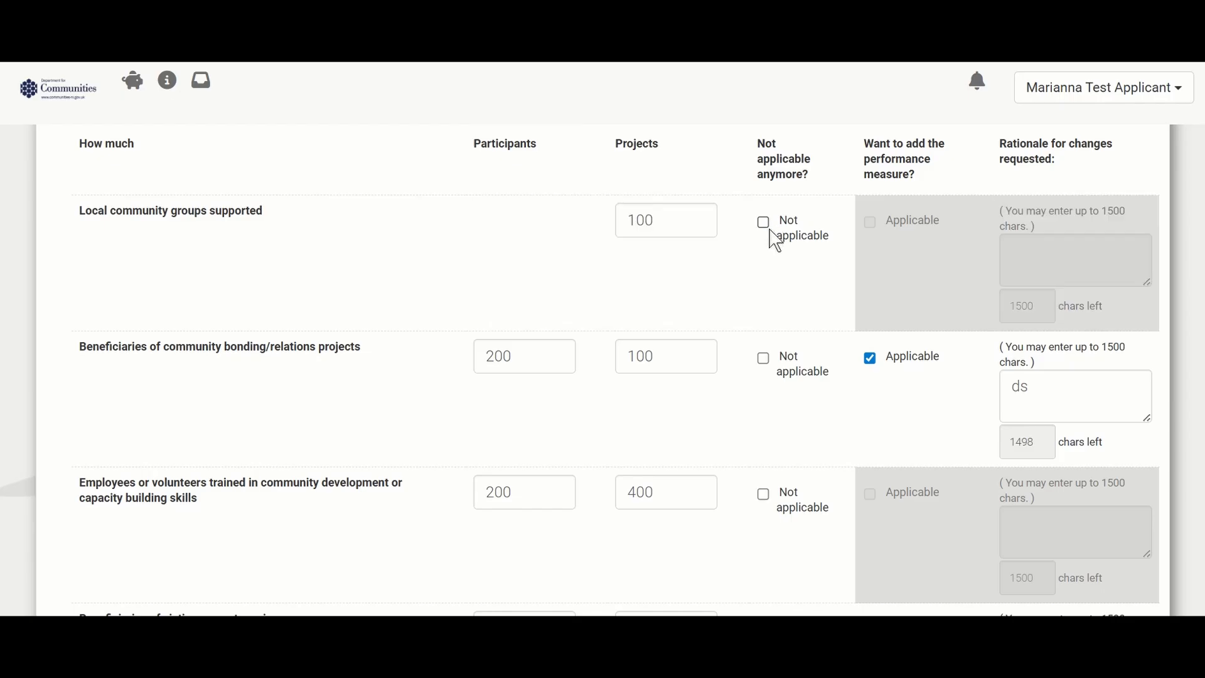
- Review the remaining Community renewal measures and narratives, save the draft and continue to Outcome 2: Economic renewal
{"action": "scroll", "coordinate": [807, 390], "scroll_direction": "down", "scroll_amount": 15}
{"action": "scroll", "coordinate": [811, 392], "scroll_direction": "down", "scroll_amount": 3}
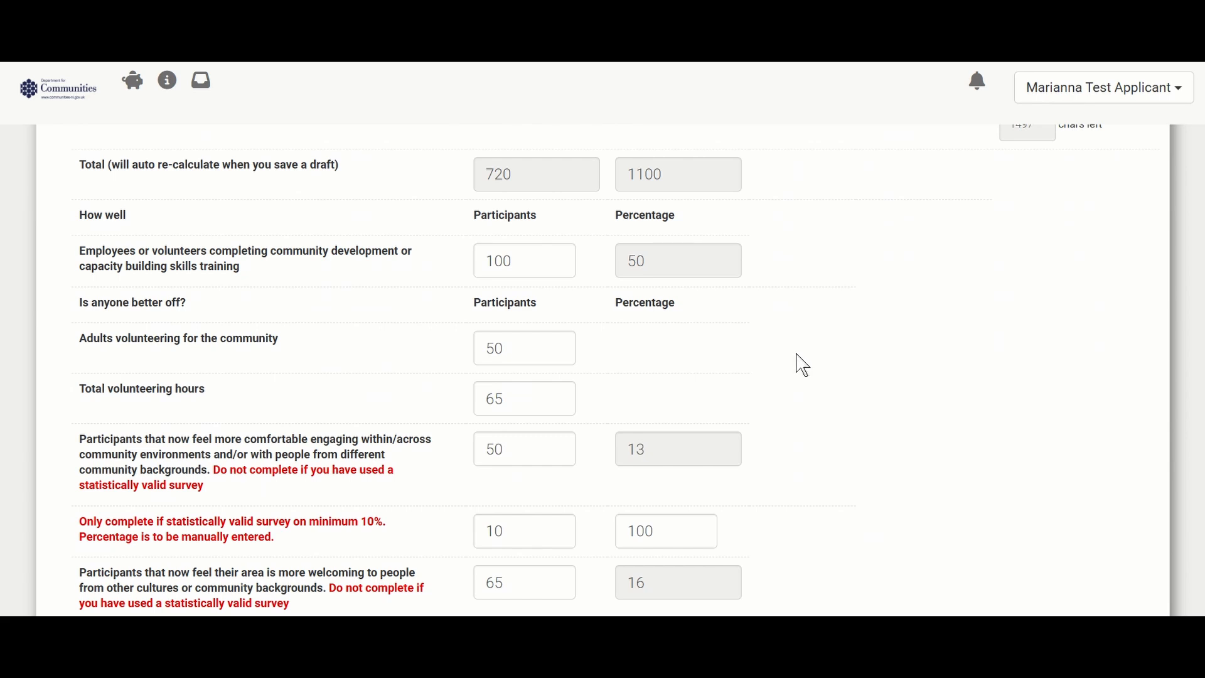
{"action": "scroll", "coordinate": [804, 366], "scroll_direction": "down", "scroll_amount": 3}
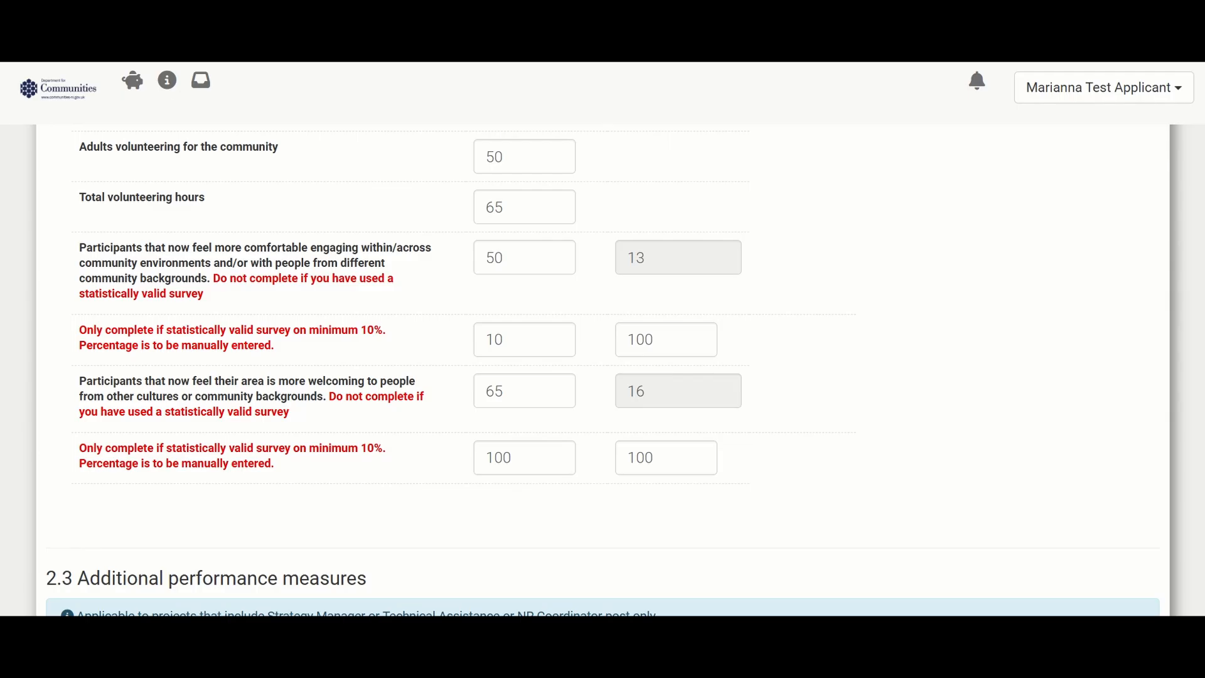
{"action": "scroll", "coordinate": [985, 269], "scroll_direction": "down", "scroll_amount": 14}
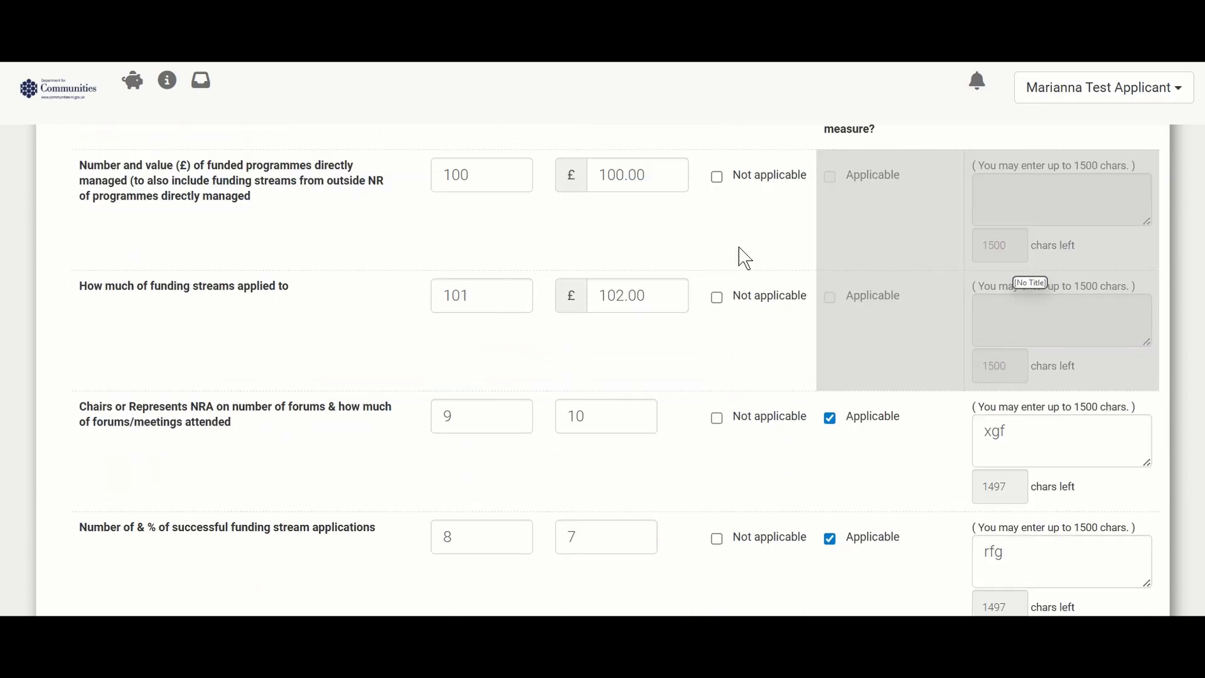
{"action": "scroll", "coordinate": [745, 257], "scroll_direction": "down", "scroll_amount": 6}
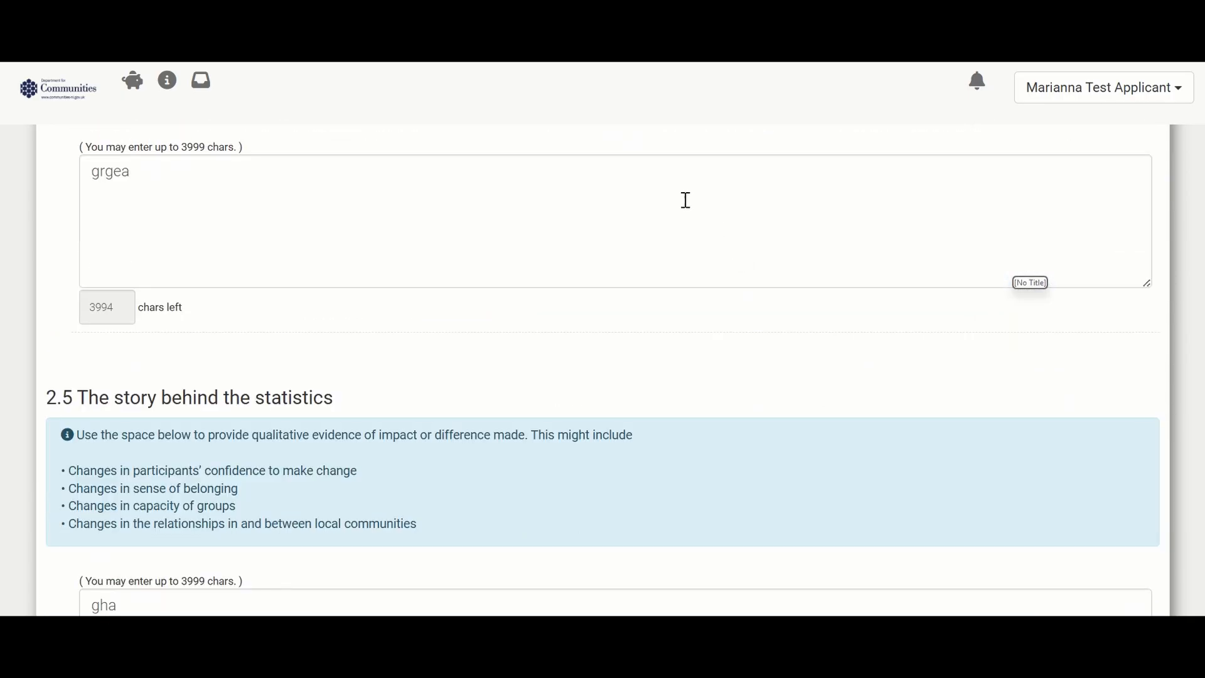
{"action": "left_click", "coordinate": [675, 190]}
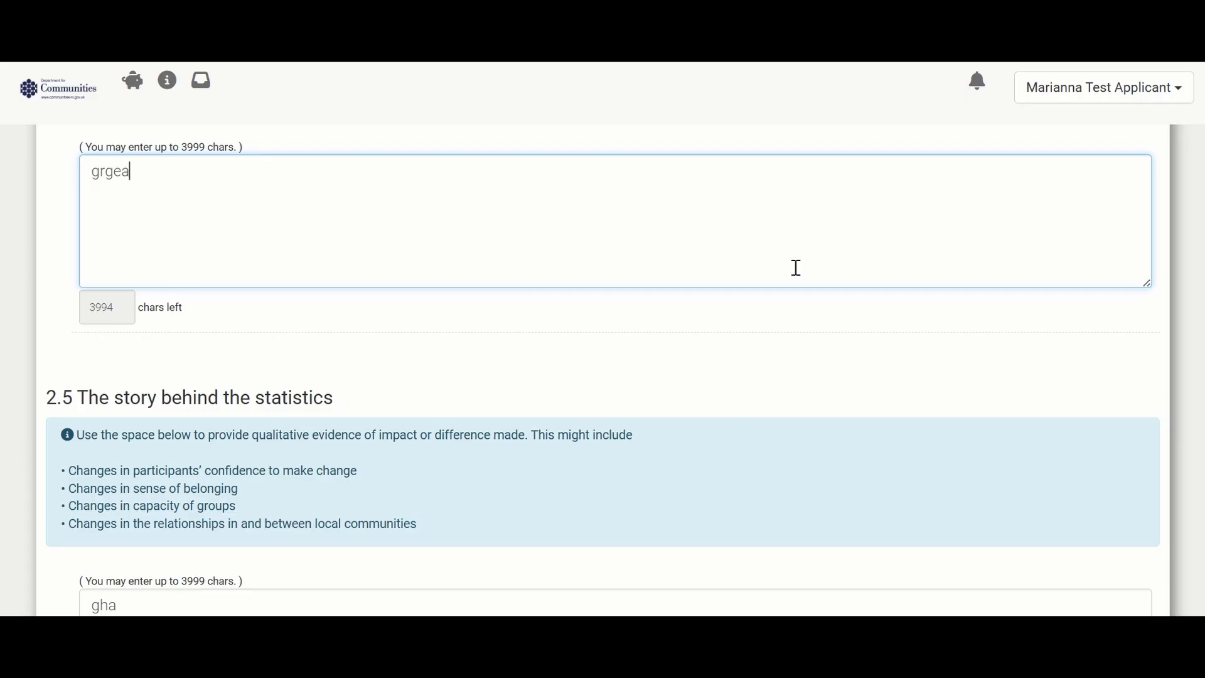
{"action": "scroll", "coordinate": [720, 322], "scroll_direction": "down", "scroll_amount": 3}
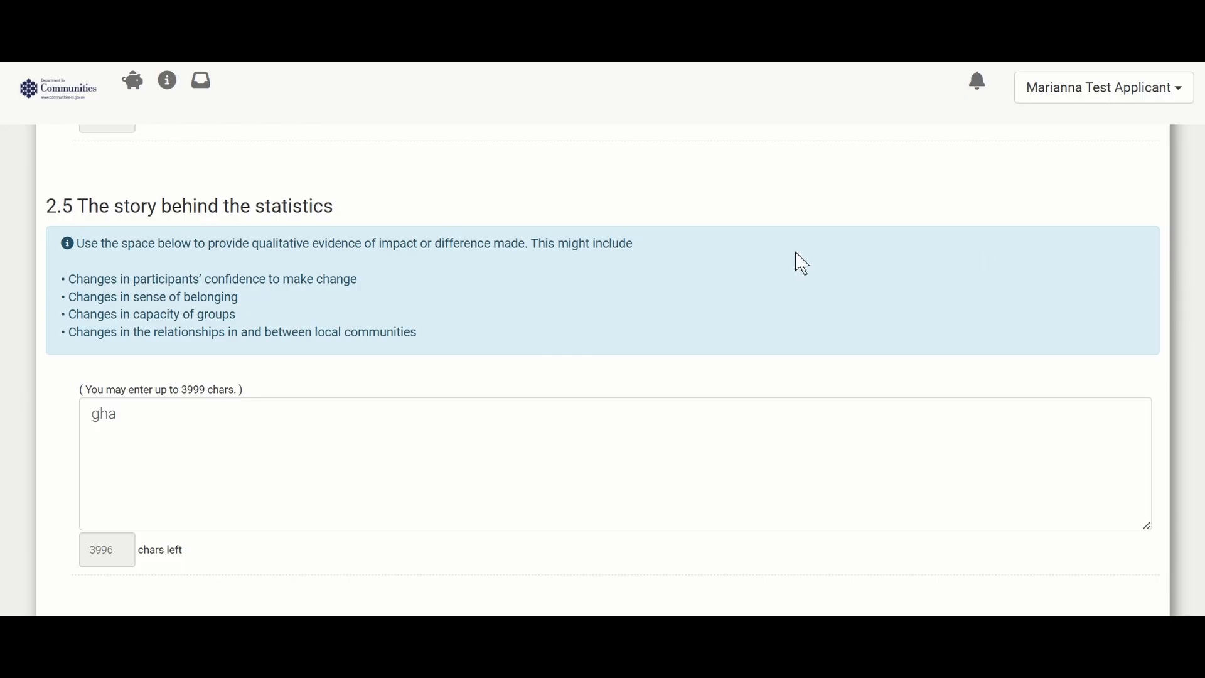
{"action": "scroll", "coordinate": [798, 254], "scroll_direction": "down", "scroll_amount": 4}
{"action": "left_click", "coordinate": [582, 469]}
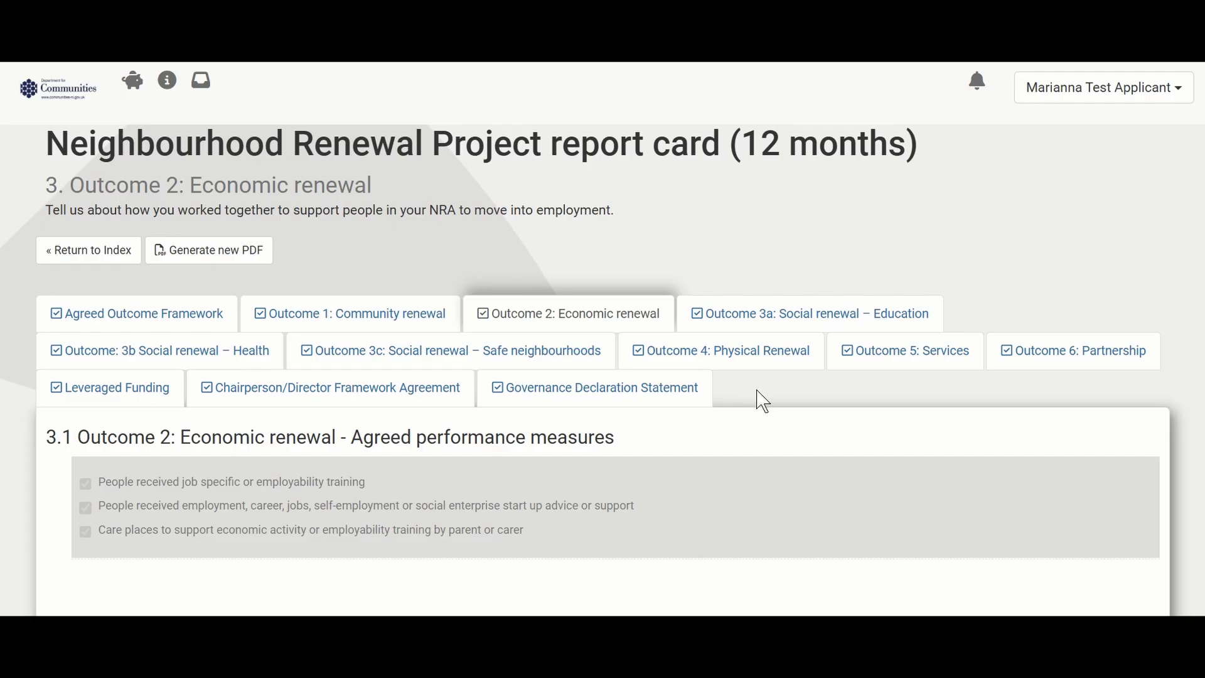
- Review the Economic renewal measures and narratives, save the draft and continue to Outcome 3a: Social renewal – Education
{"action": "scroll", "coordinate": [817, 390], "scroll_direction": "down", "scroll_amount": 9}
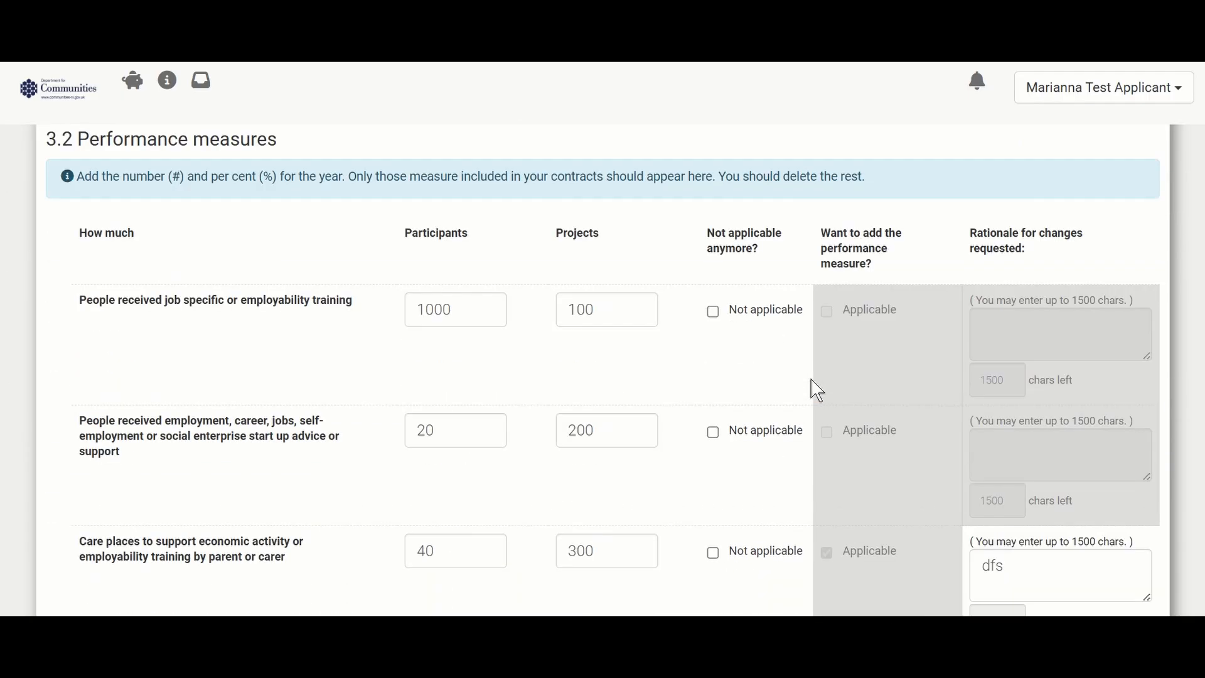
{"action": "scroll", "coordinate": [817, 389], "scroll_direction": "down", "scroll_amount": 20}
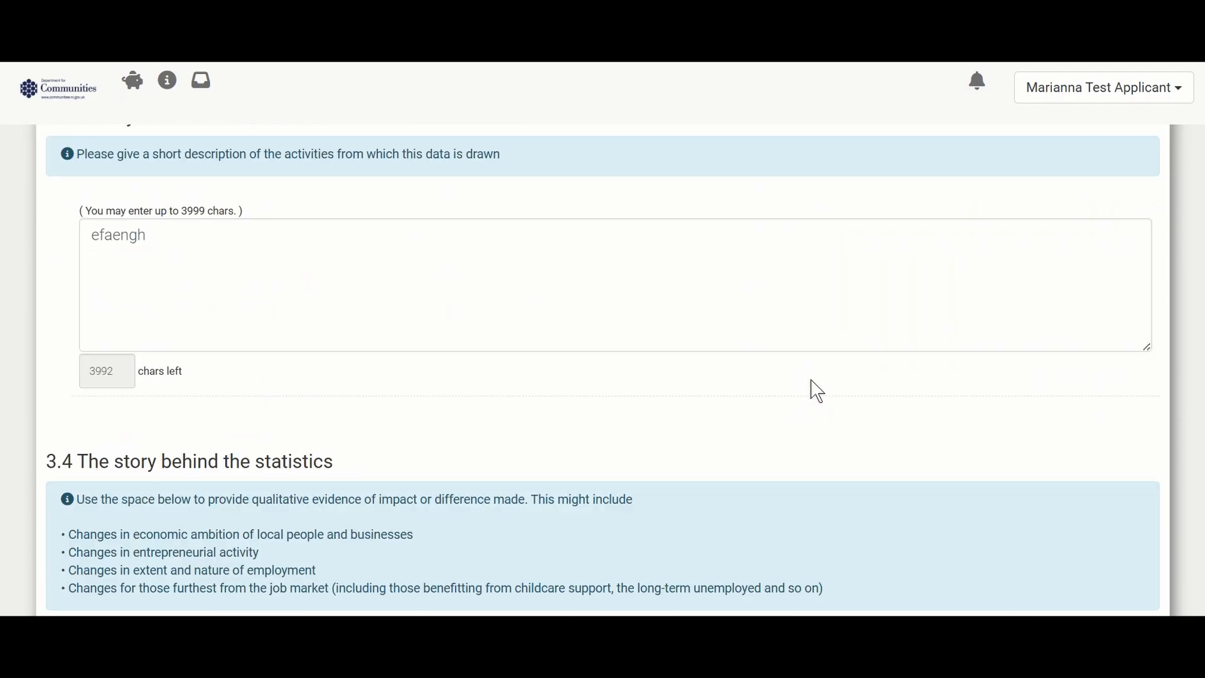
{"action": "scroll", "coordinate": [818, 389], "scroll_direction": "down", "scroll_amount": 3}
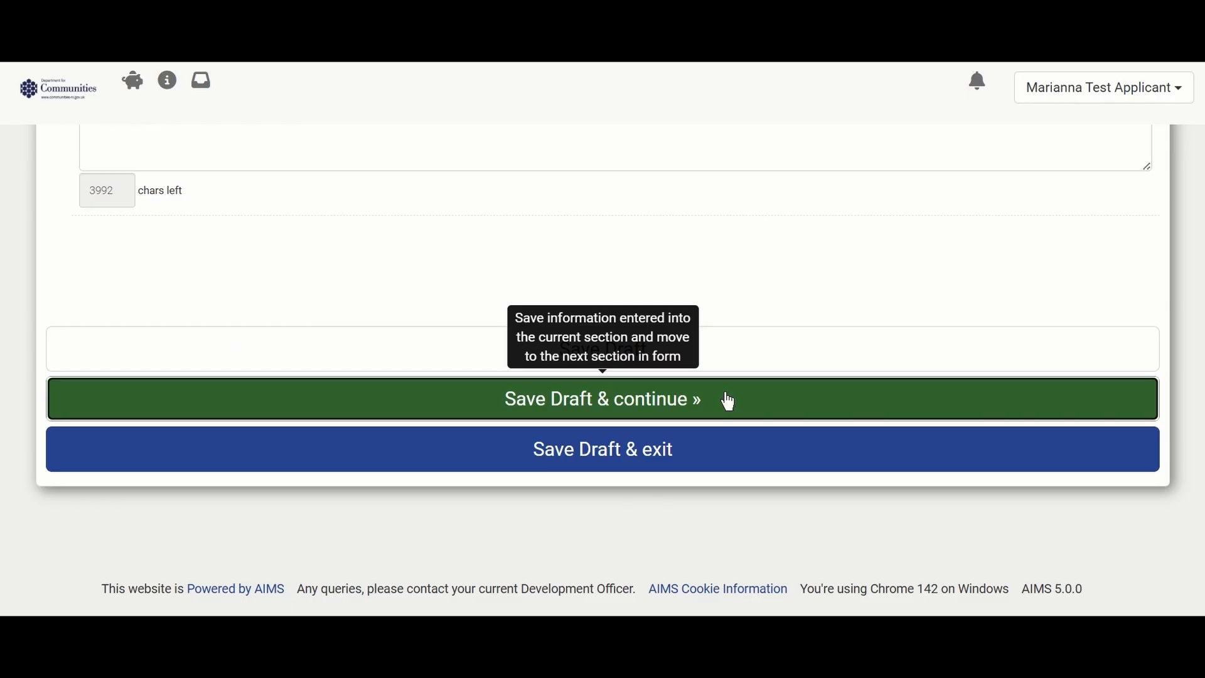
{"action": "left_click", "coordinate": [746, 400]}
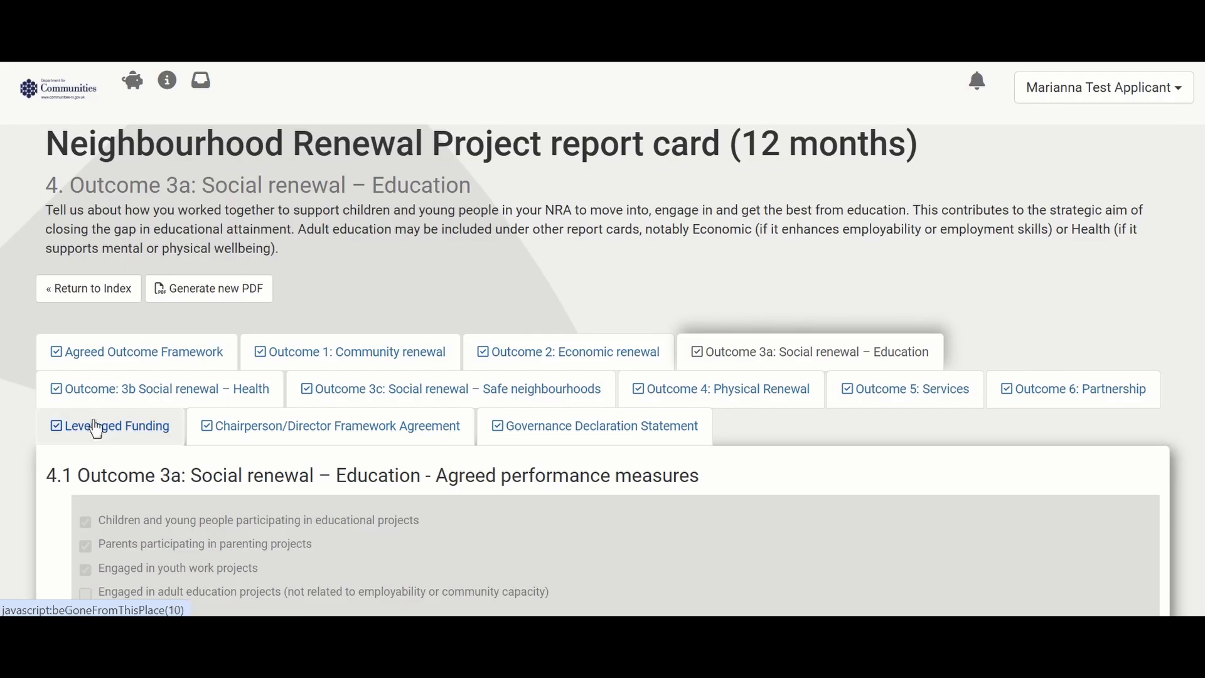
- Open Outcome 5: Services, review it, save the draft and continue to Outcome 6: Partnership
{"action": "left_click", "coordinate": [962, 396]}
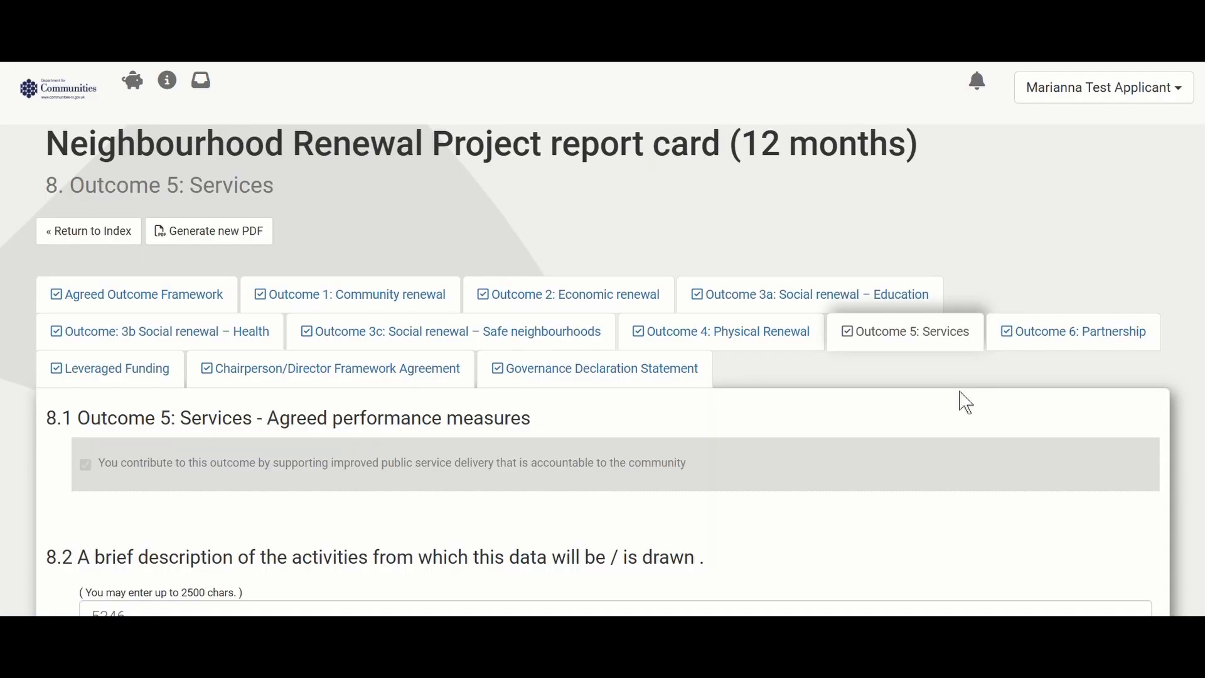
{"action": "scroll", "coordinate": [966, 395], "scroll_direction": "down", "scroll_amount": 5}
{"action": "scroll", "coordinate": [969, 404], "scroll_direction": "down", "scroll_amount": 10}
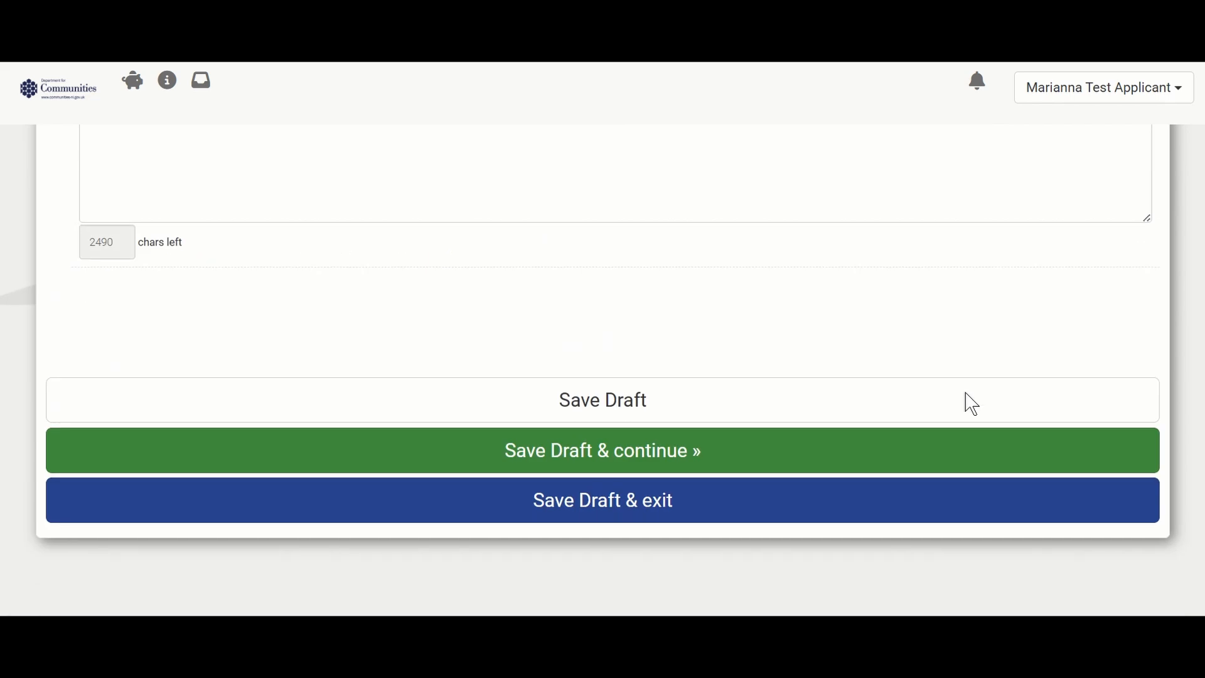
{"action": "left_click", "coordinate": [724, 449]}
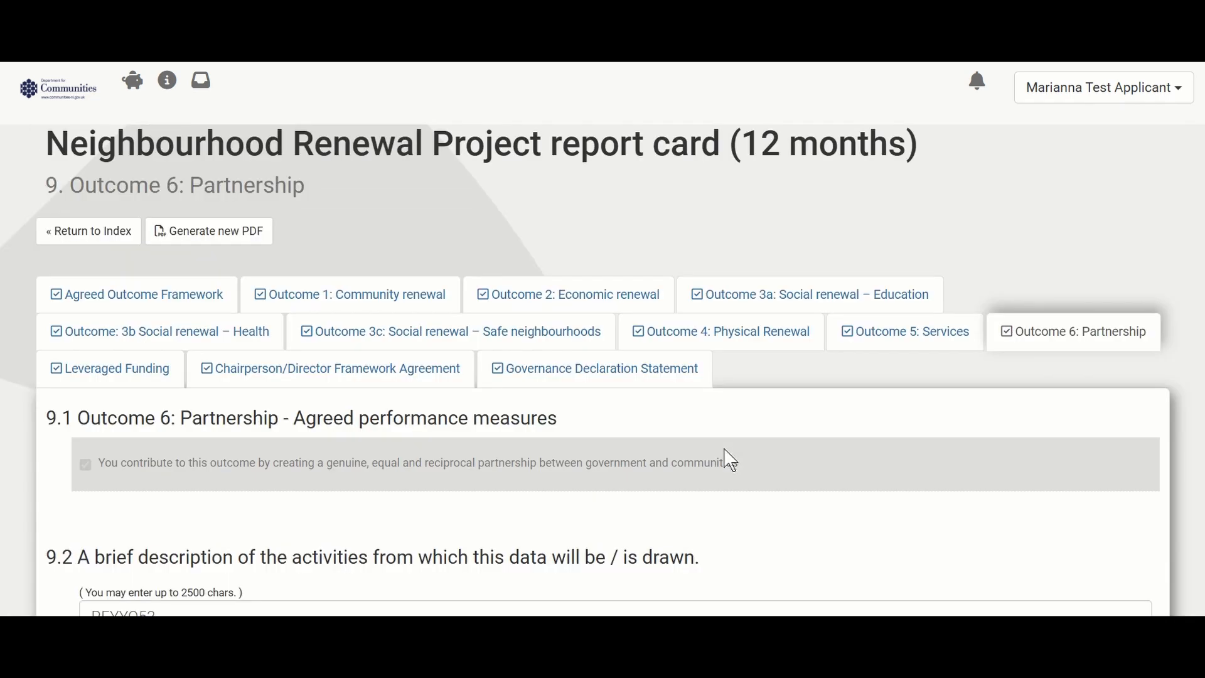
- Review the Partnership measures and activity description, save the draft and continue to Leveraged Funding
{"action": "scroll", "coordinate": [949, 392], "scroll_direction": "down", "scroll_amount": 2}
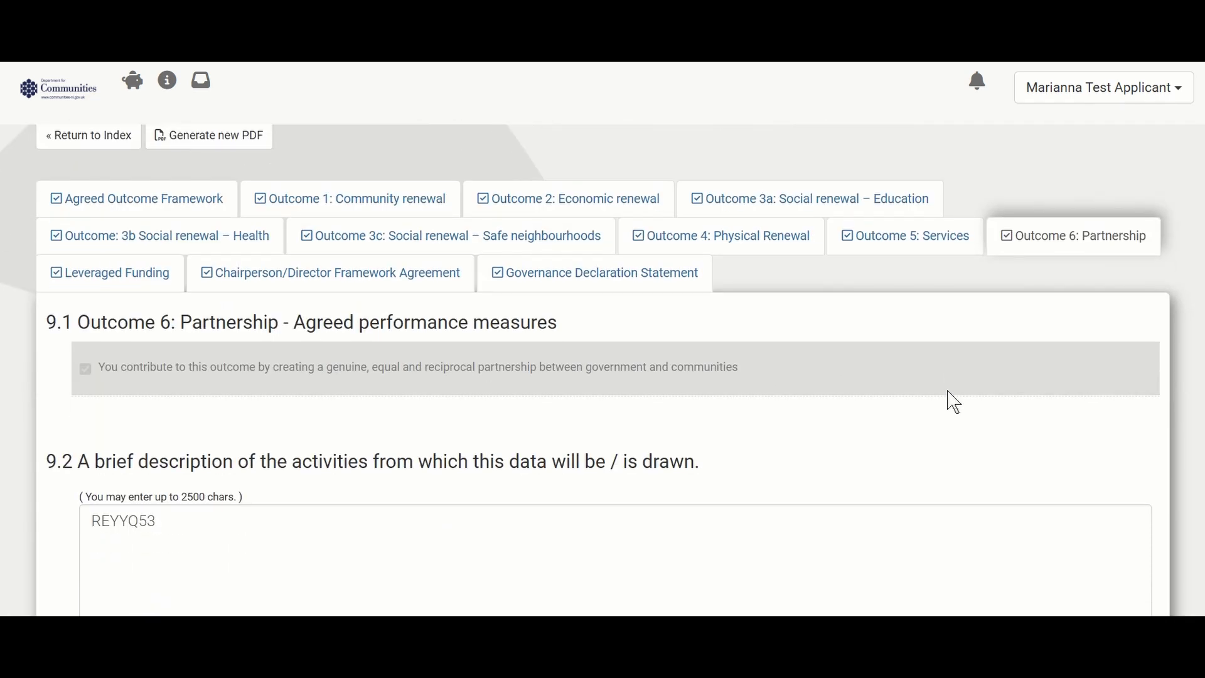
{"action": "scroll", "coordinate": [951, 399], "scroll_direction": "down", "scroll_amount": 2}
{"action": "scroll", "coordinate": [950, 392], "scroll_direction": "down", "scroll_amount": 2}
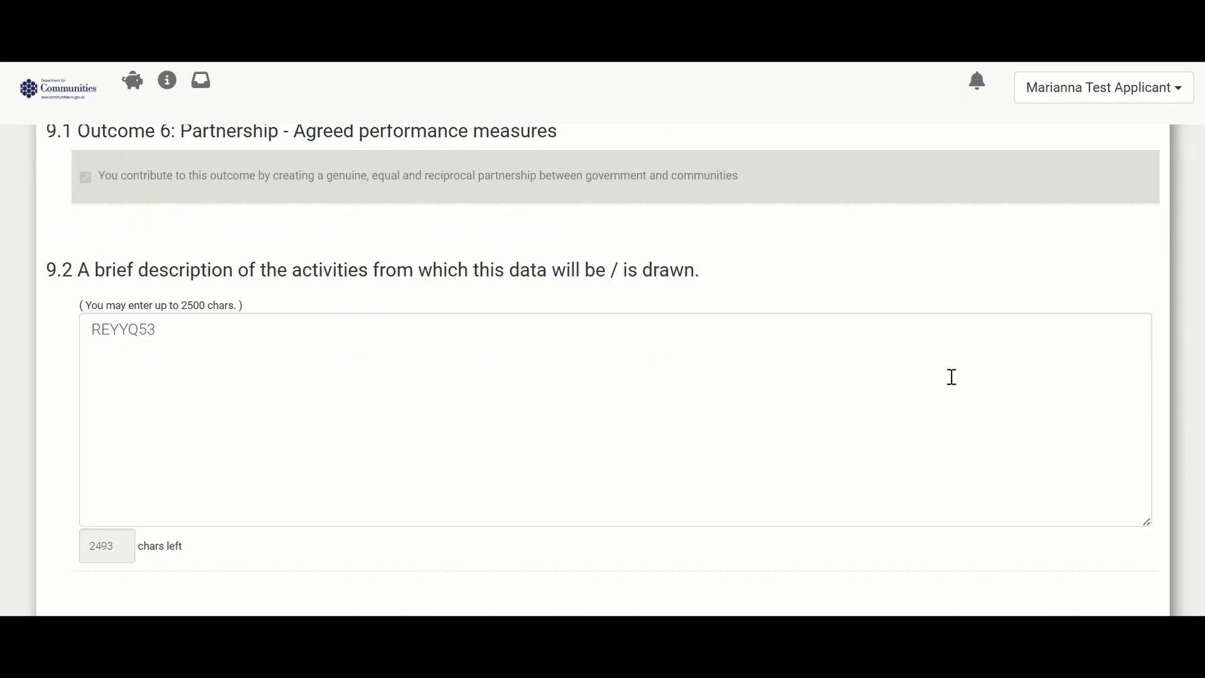
{"action": "scroll", "coordinate": [952, 377], "scroll_direction": "down", "scroll_amount": 10}
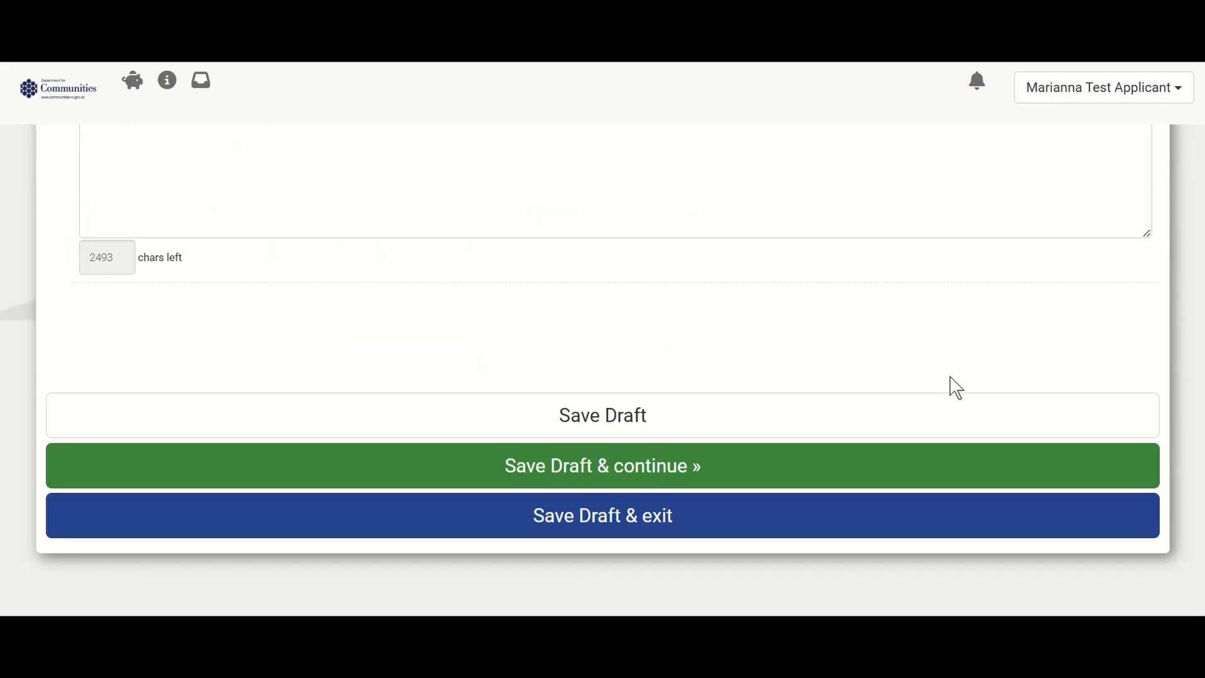
{"action": "scroll", "coordinate": [942, 392], "scroll_direction": "down", "scroll_amount": 2}
{"action": "left_click", "coordinate": [697, 403]}
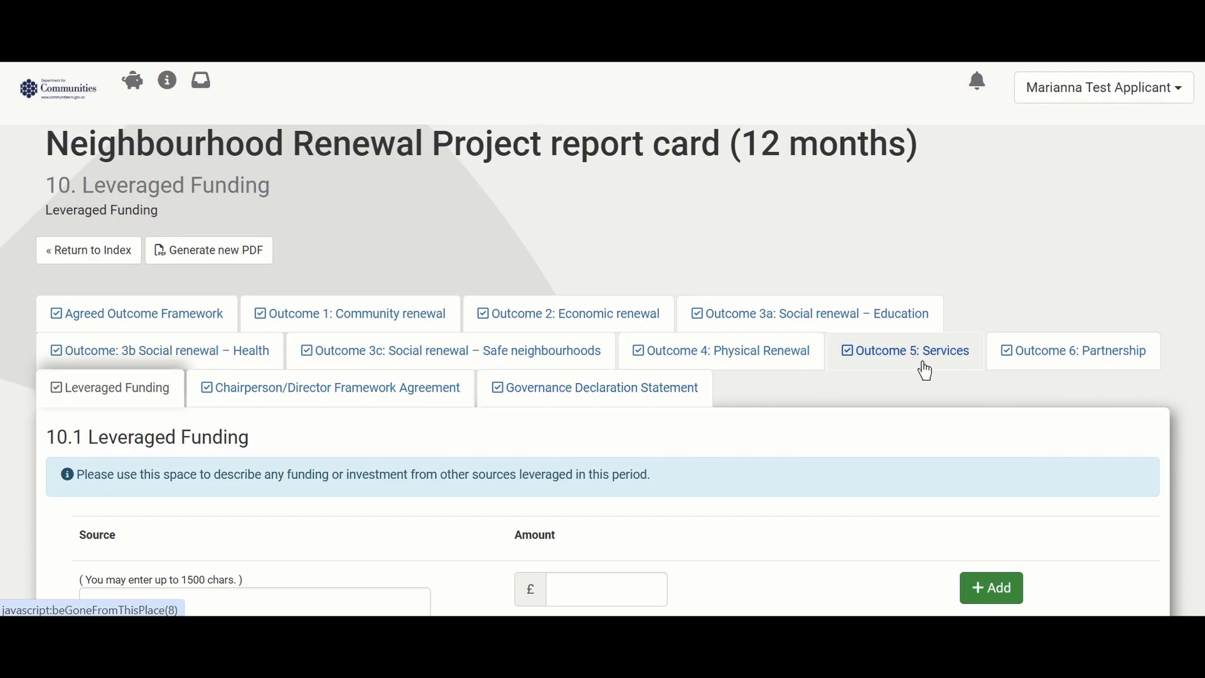
- Add a leveraged funding entry in 10.1 with the source "Local authority funcing" and an amount of £10,000
{"action": "scroll", "coordinate": [921, 368], "scroll_direction": "down", "scroll_amount": 2}
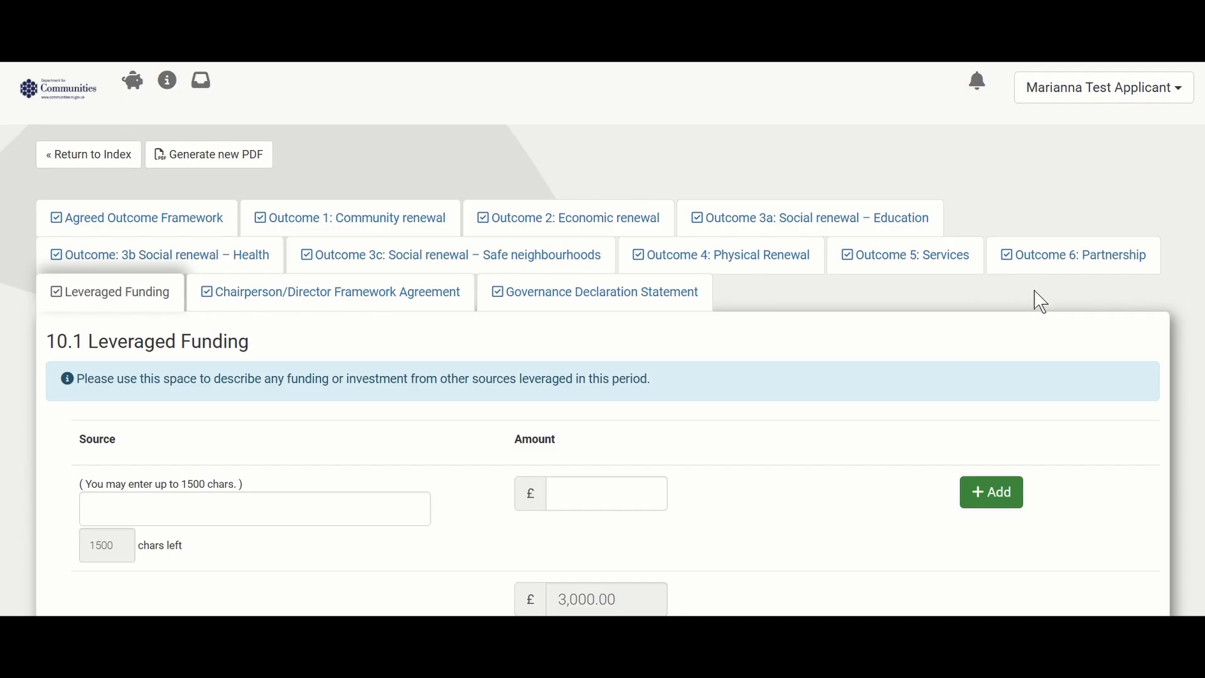
{"action": "scroll", "coordinate": [54, 349], "scroll_direction": "down", "scroll_amount": 2}
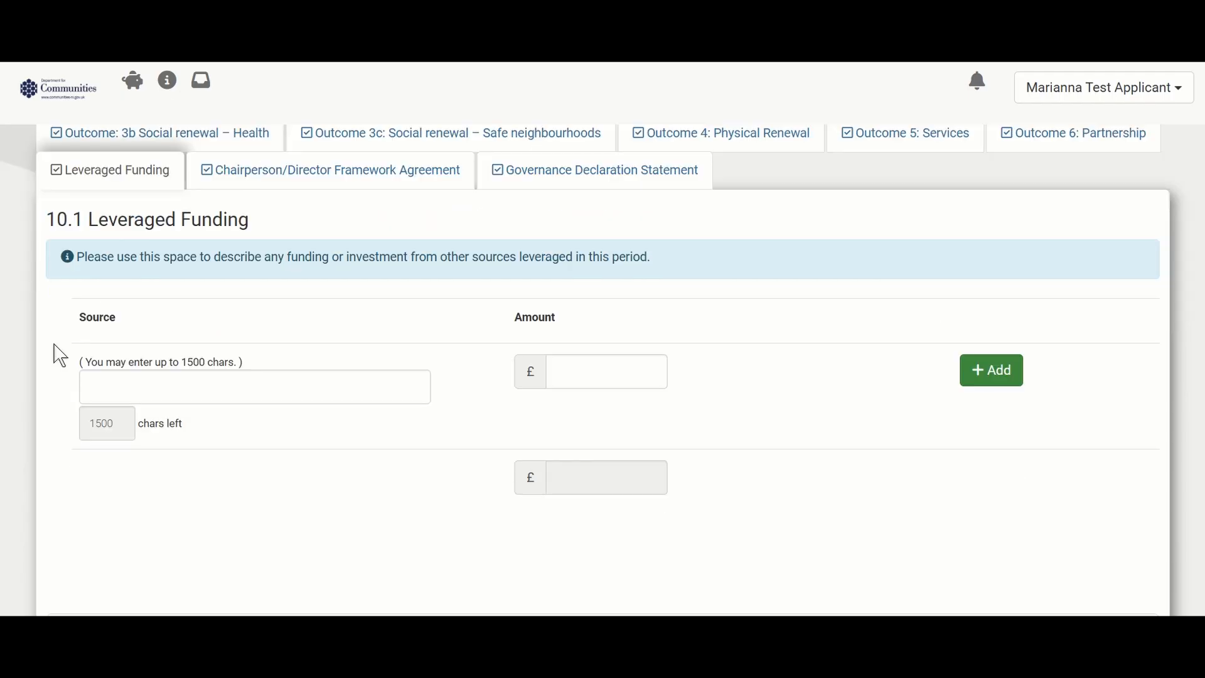
{"action": "left_click", "coordinate": [218, 390]}
{"action": "type", "text": "L"}
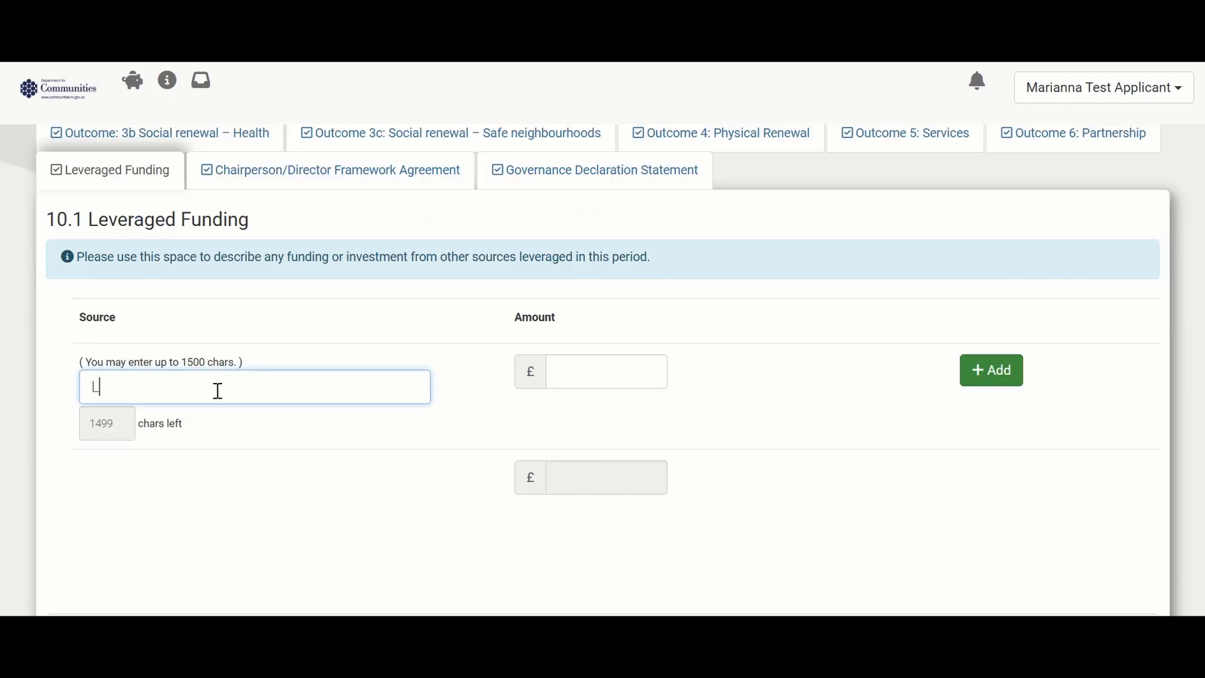
{"action": "type", "text": "ocal authority funding"}
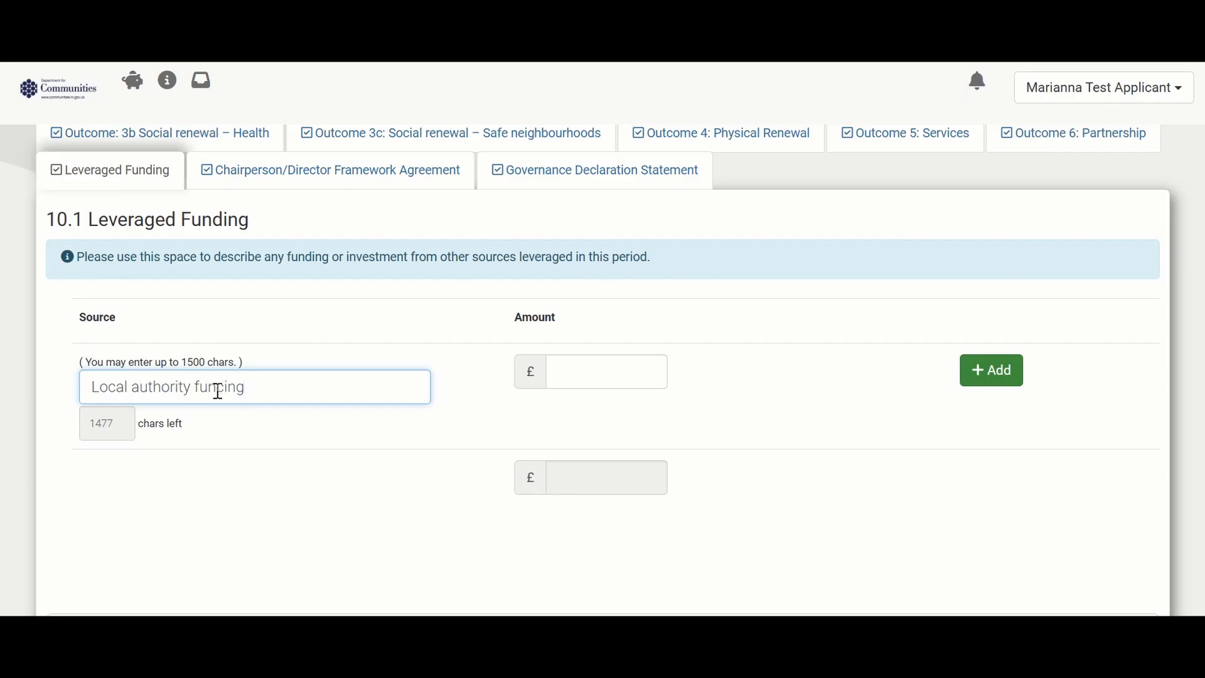
{"action": "key", "text": "Tab"}
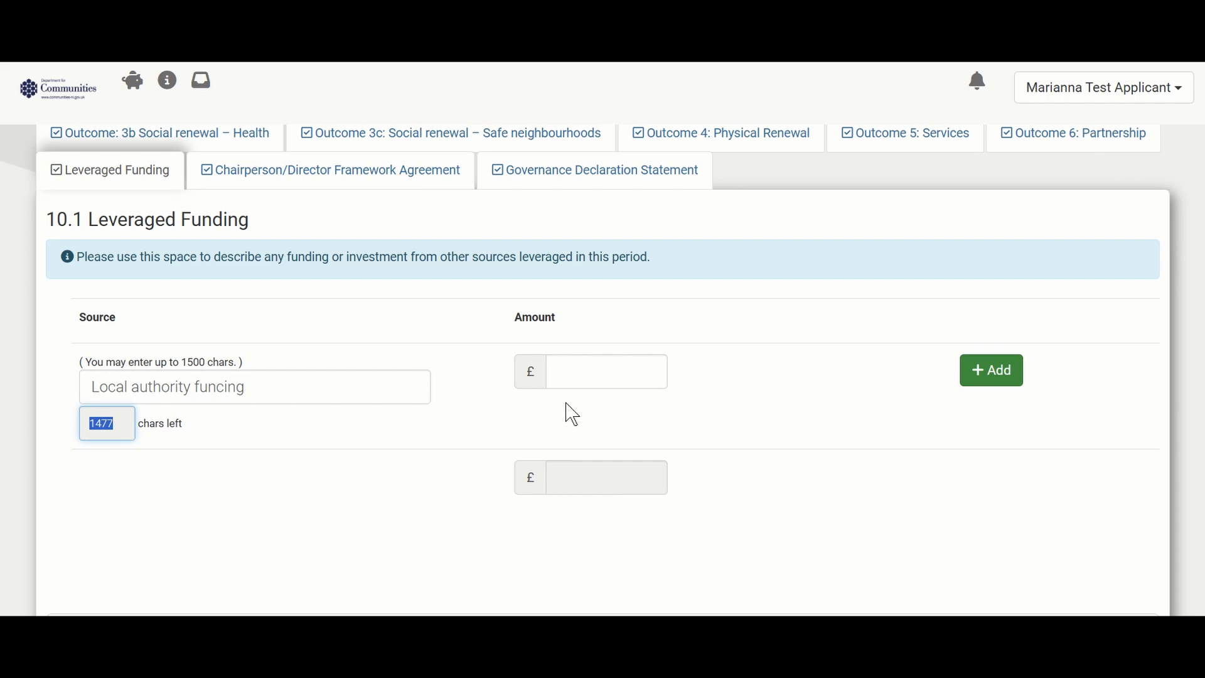
{"action": "left_click", "coordinate": [579, 377]}
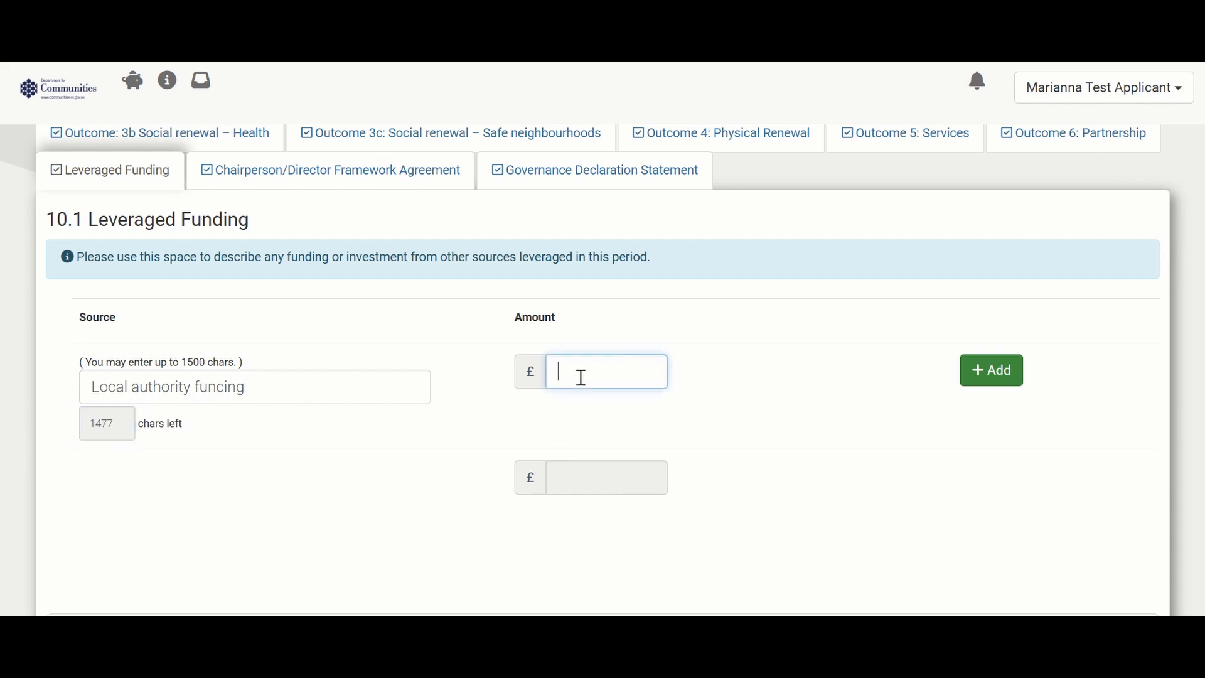
{"action": "type", "text": "10000"}
{"action": "left_click", "coordinate": [998, 377]}
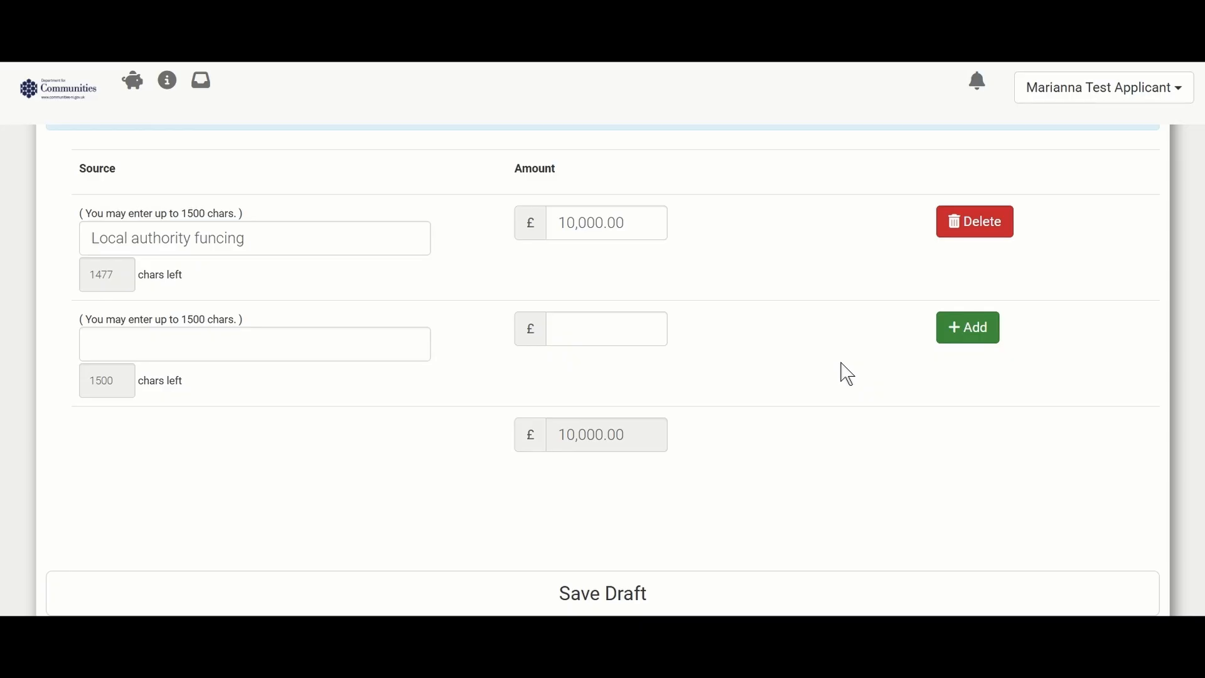
- Save the drafts of Leveraged Funding and the Chairperson/Director Framework Agreement, continuing through to the Governance Declaration Statement
{"action": "scroll", "coordinate": [847, 374], "scroll_direction": "down", "scroll_amount": 3}
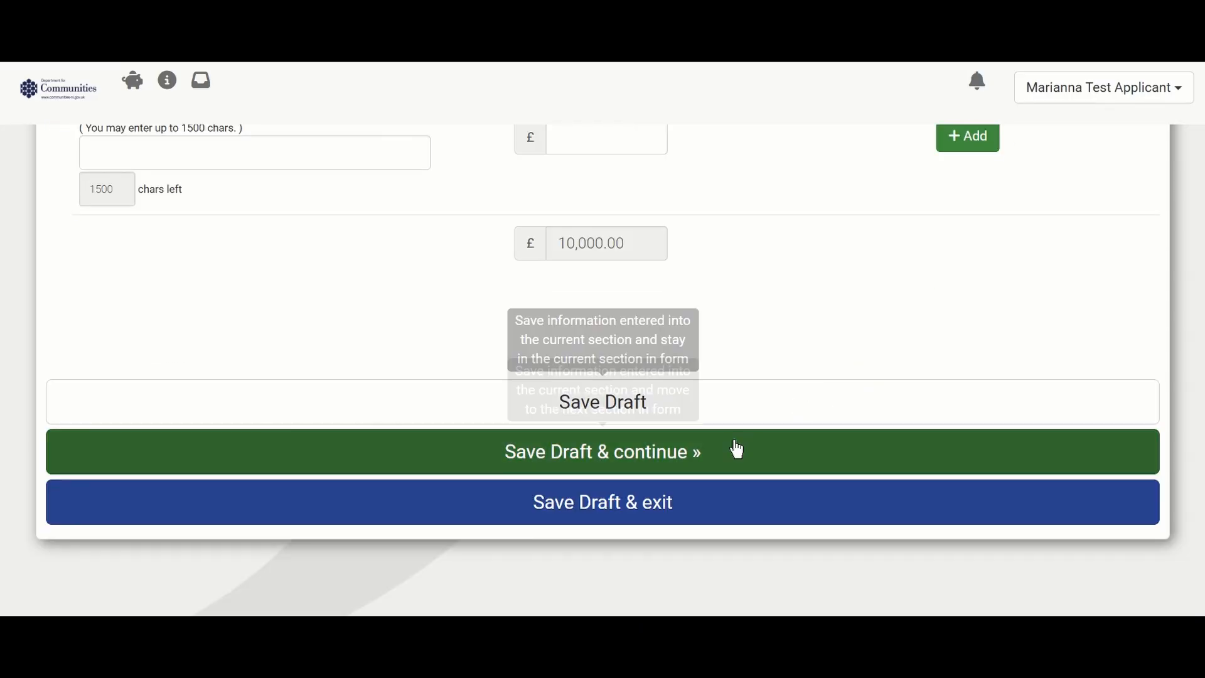
{"action": "left_click", "coordinate": [712, 463]}
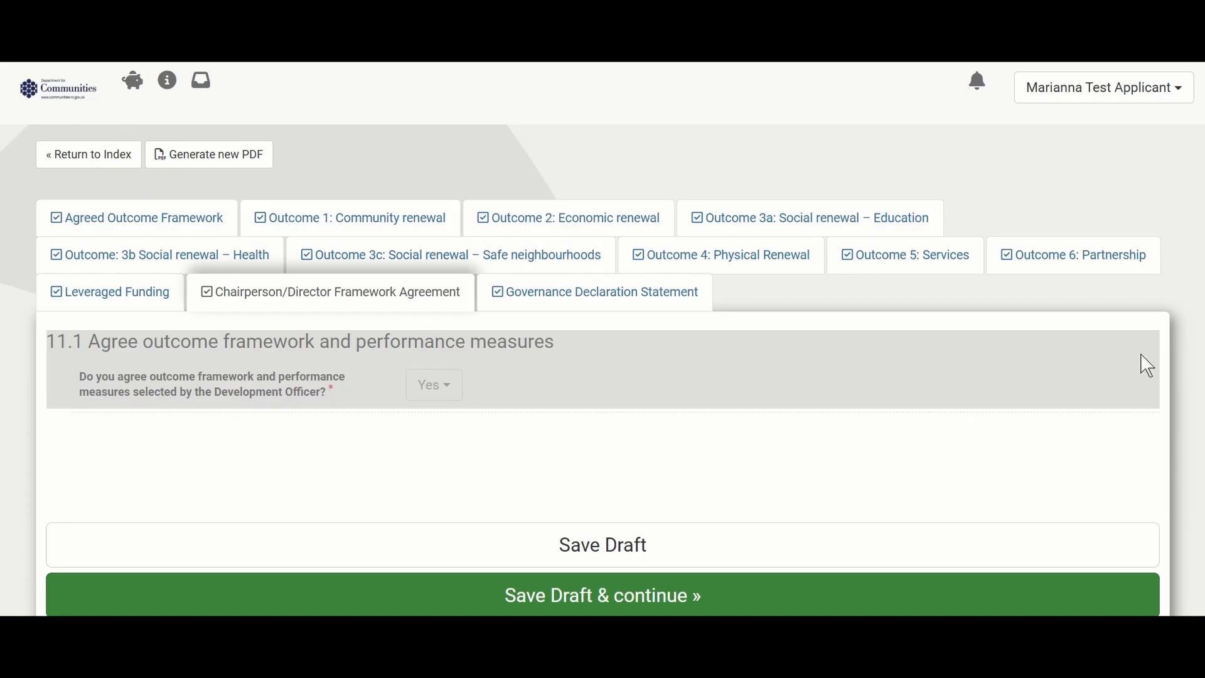
{"action": "scroll", "coordinate": [541, 418], "scroll_direction": "down", "scroll_amount": 1}
{"action": "scroll", "coordinate": [542, 417], "scroll_direction": "down", "scroll_amount": 2}
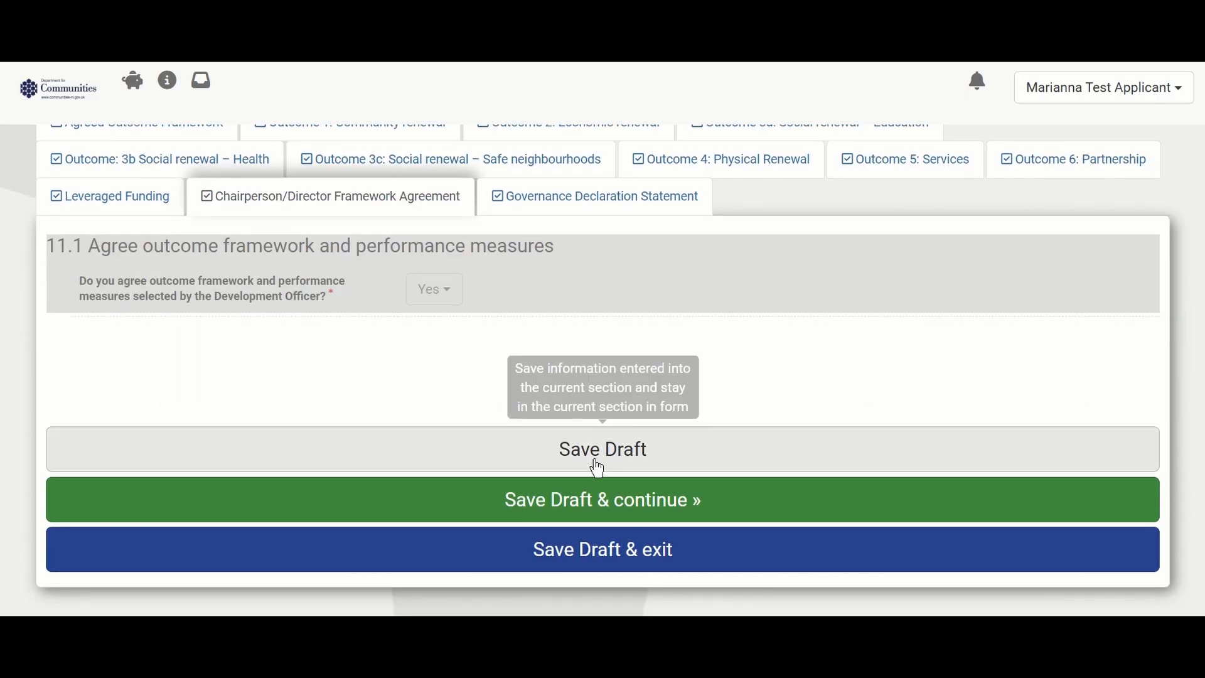
{"action": "left_click", "coordinate": [617, 501]}
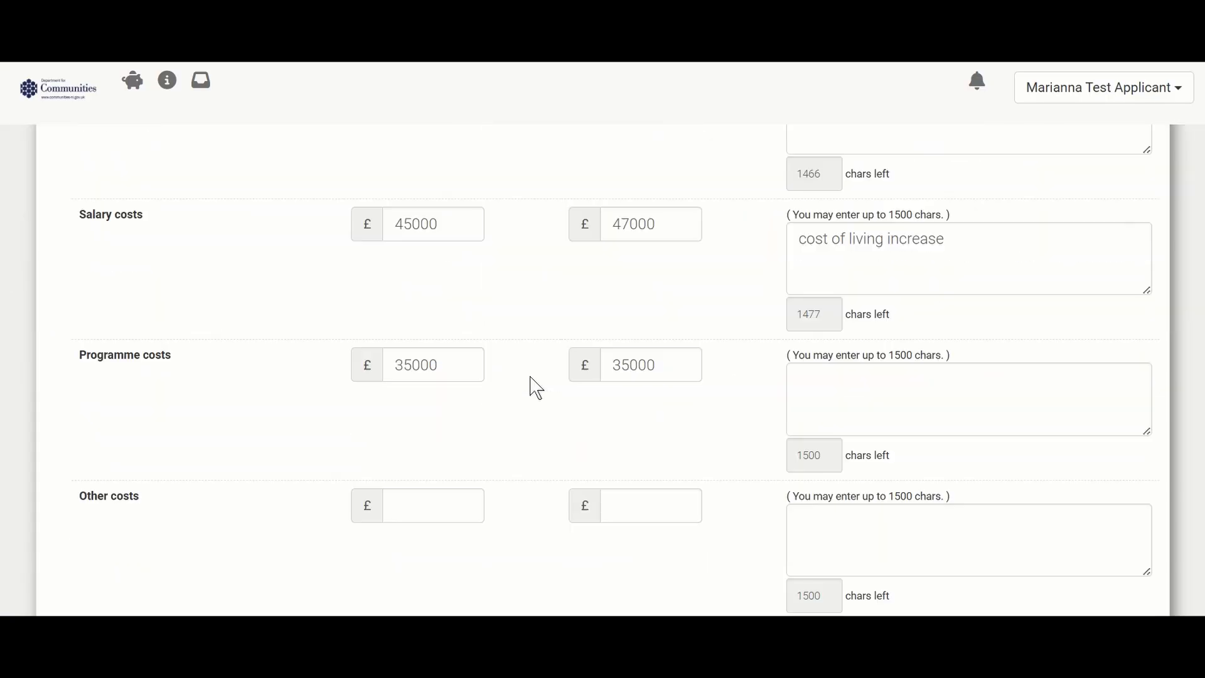
- Fill in the Other costs row with £4000 and £3500 and the explanation "travel costs"
{"action": "scroll", "coordinate": [530, 385], "scroll_direction": "down", "scroll_amount": 1}
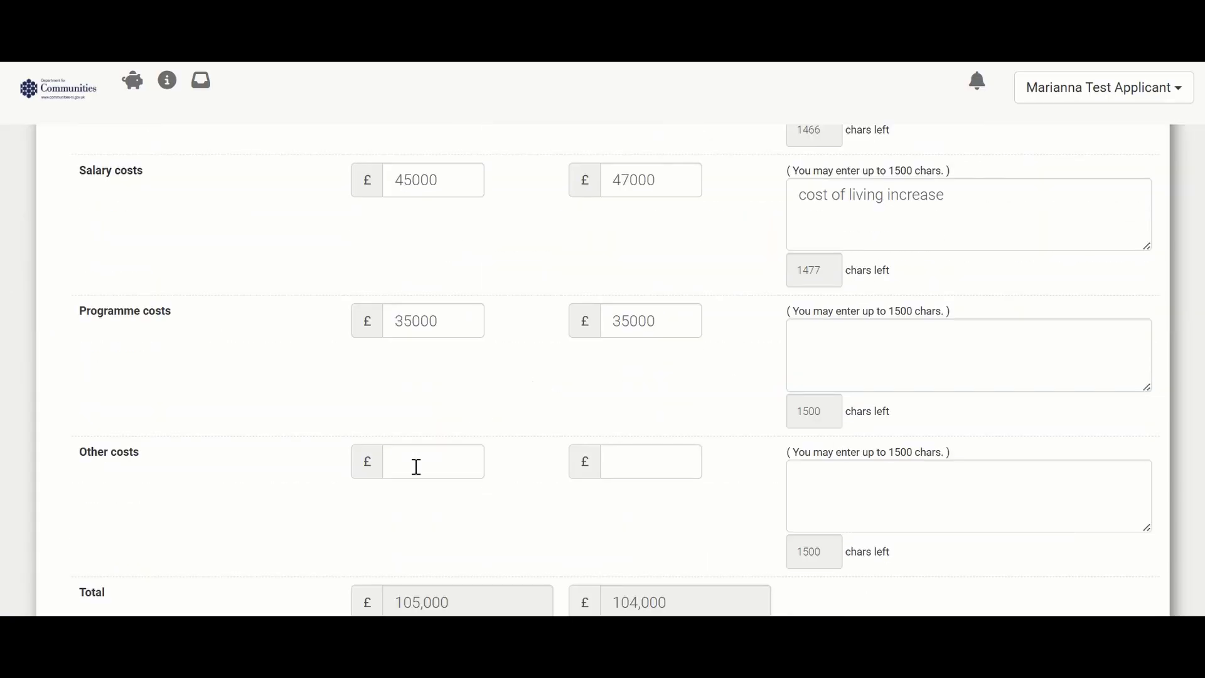
{"action": "left_click", "coordinate": [414, 469]}
{"action": "type", "text": "4000"}
{"action": "key", "text": "Tab"}
{"action": "type", "text": "3500"}
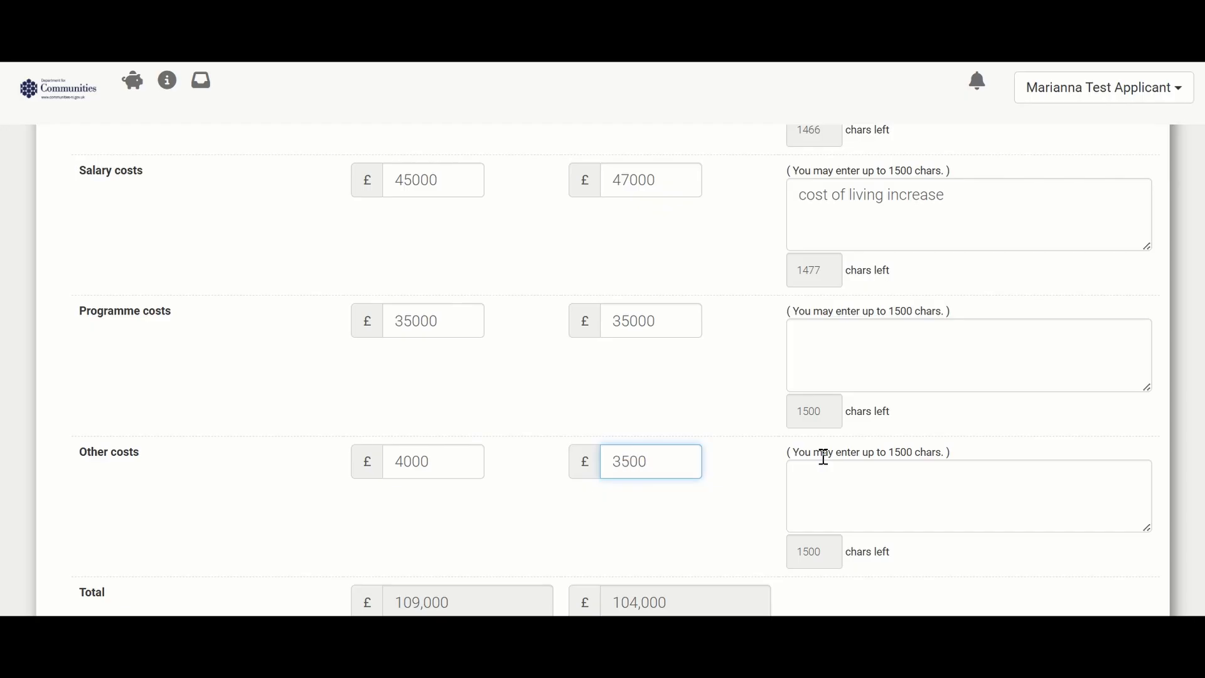
{"action": "key", "text": "Tab"}
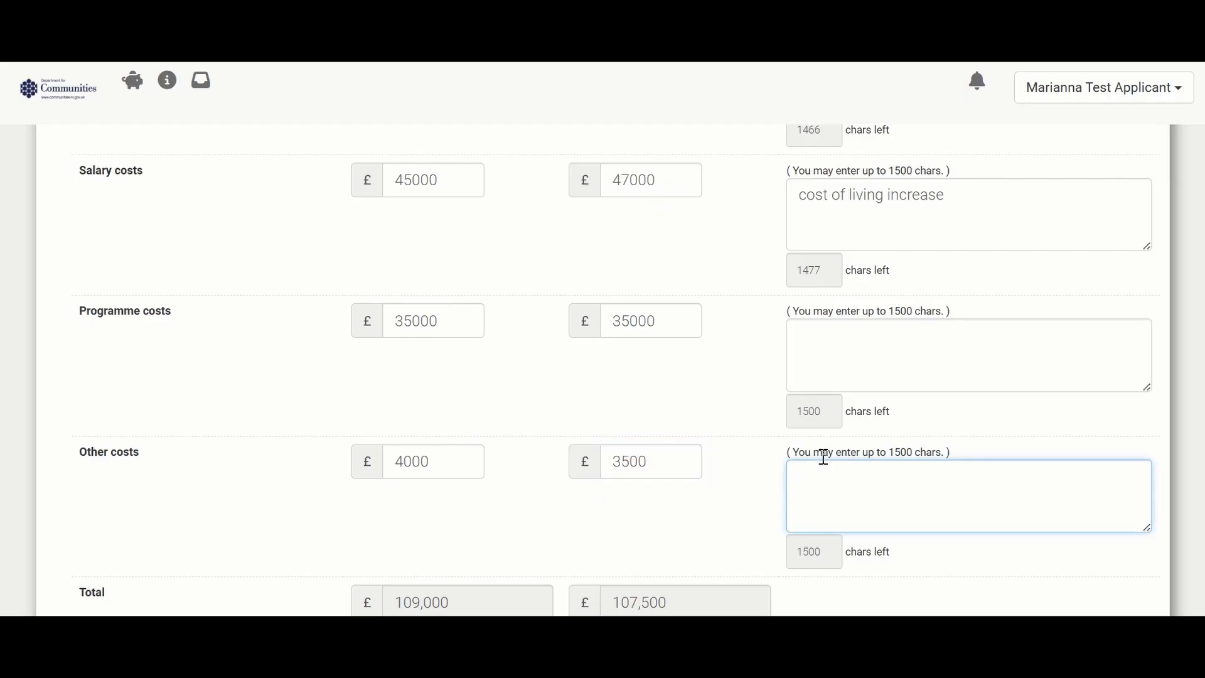
{"action": "type", "text": "travel"}
{"action": "type", "text": "costs"}
- Answer No to the HMRC liabilities question in 12.2 and give the explanation "not required"
{"action": "scroll", "coordinate": [700, 470], "scroll_direction": "down", "scroll_amount": 5}
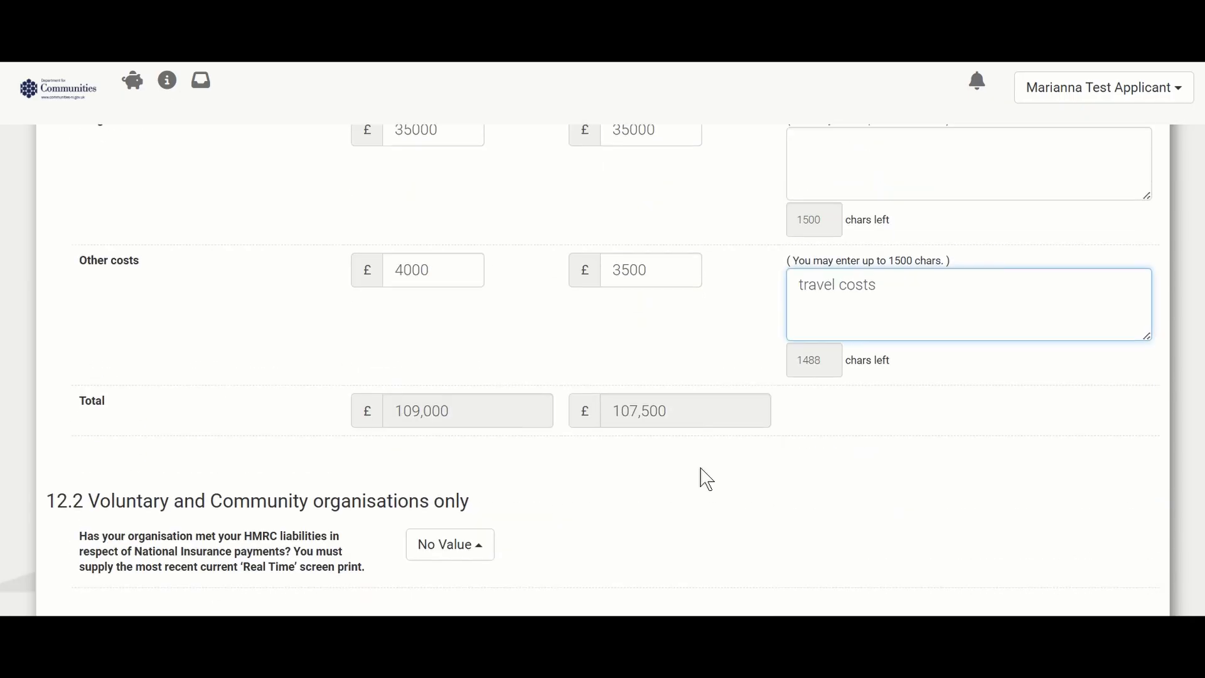
{"action": "left_click", "coordinate": [482, 457]}
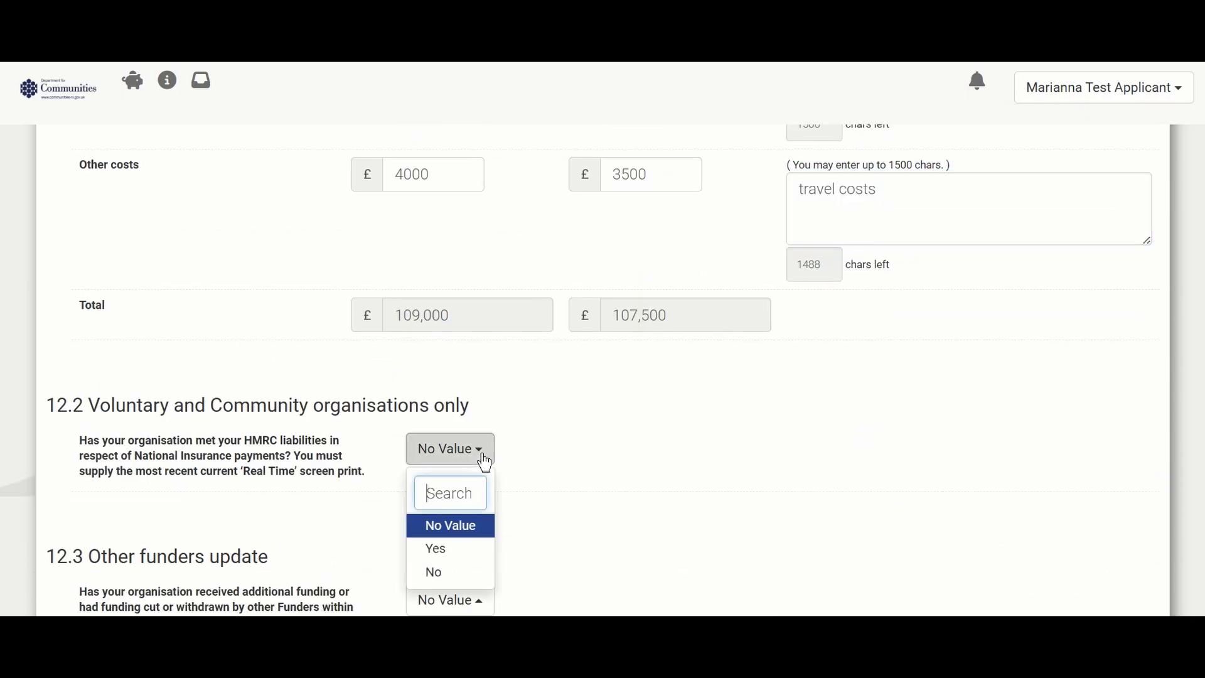
{"action": "left_click", "coordinate": [475, 547]}
{"action": "left_click", "coordinate": [464, 572]}
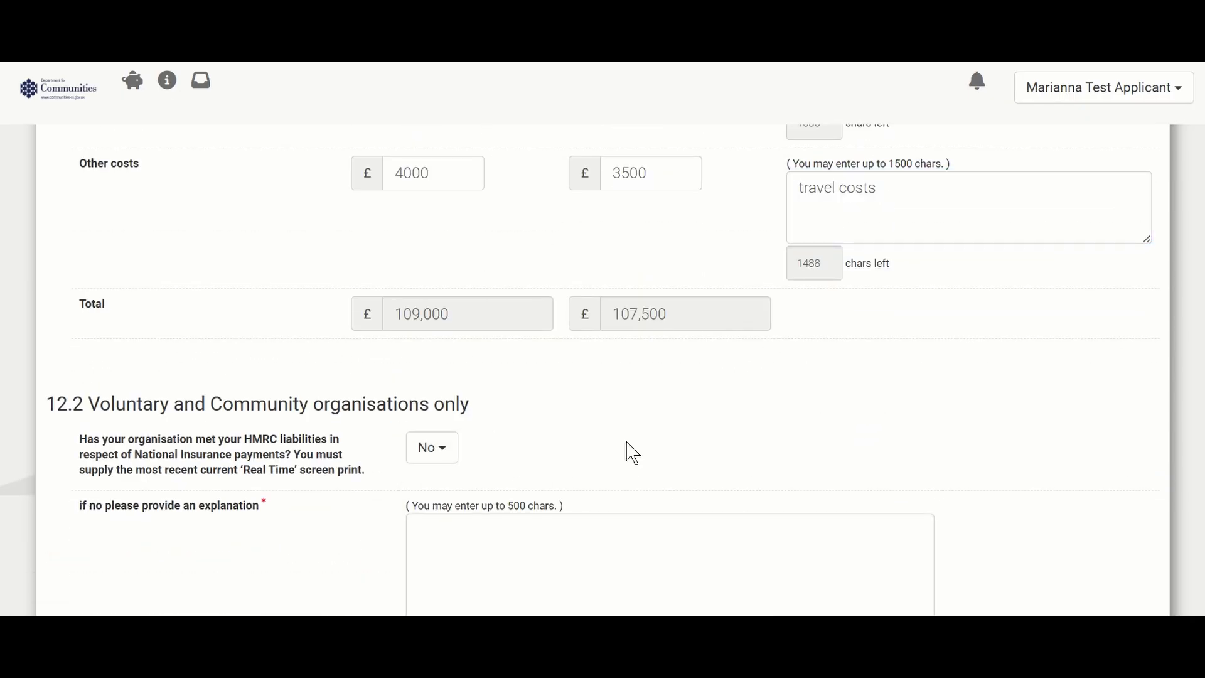
{"action": "scroll", "coordinate": [628, 452], "scroll_direction": "down", "scroll_amount": 2}
{"action": "left_click", "coordinate": [558, 442]}
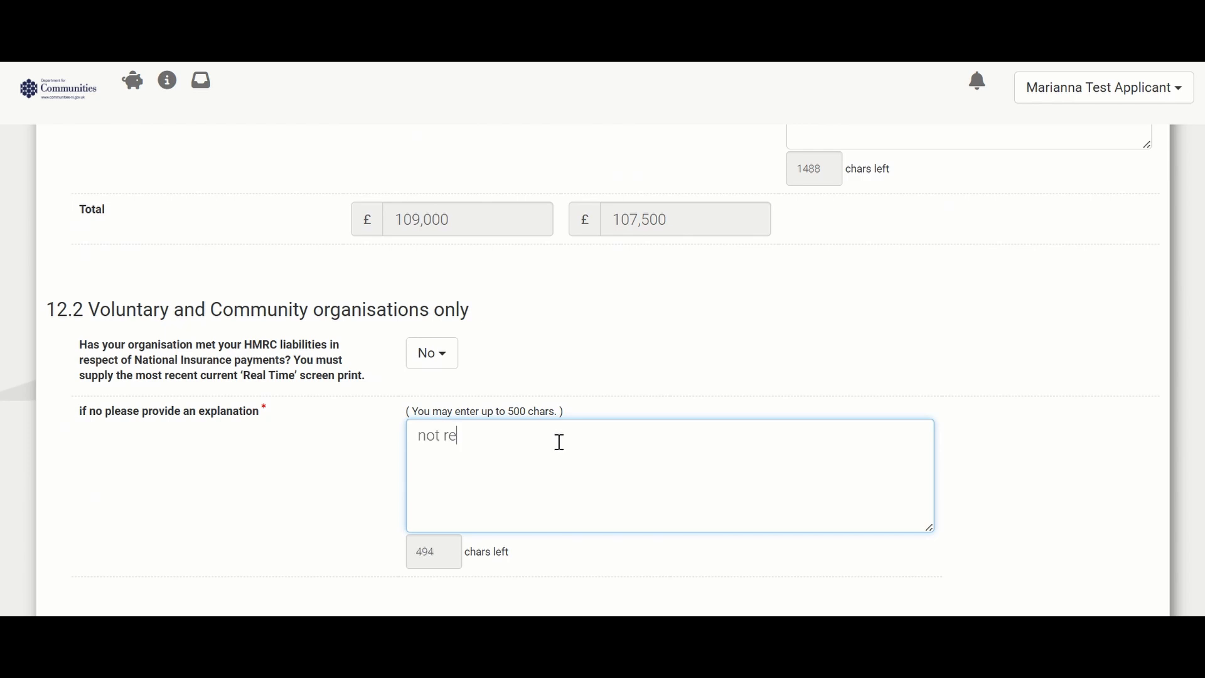
{"action": "left_click", "coordinate": [926, 385]}
- Try the Yes answer to the 12.2 HMRC liabilities question and set it back to No
{"action": "scroll", "coordinate": [926, 385], "scroll_direction": "down", "scroll_amount": 2}
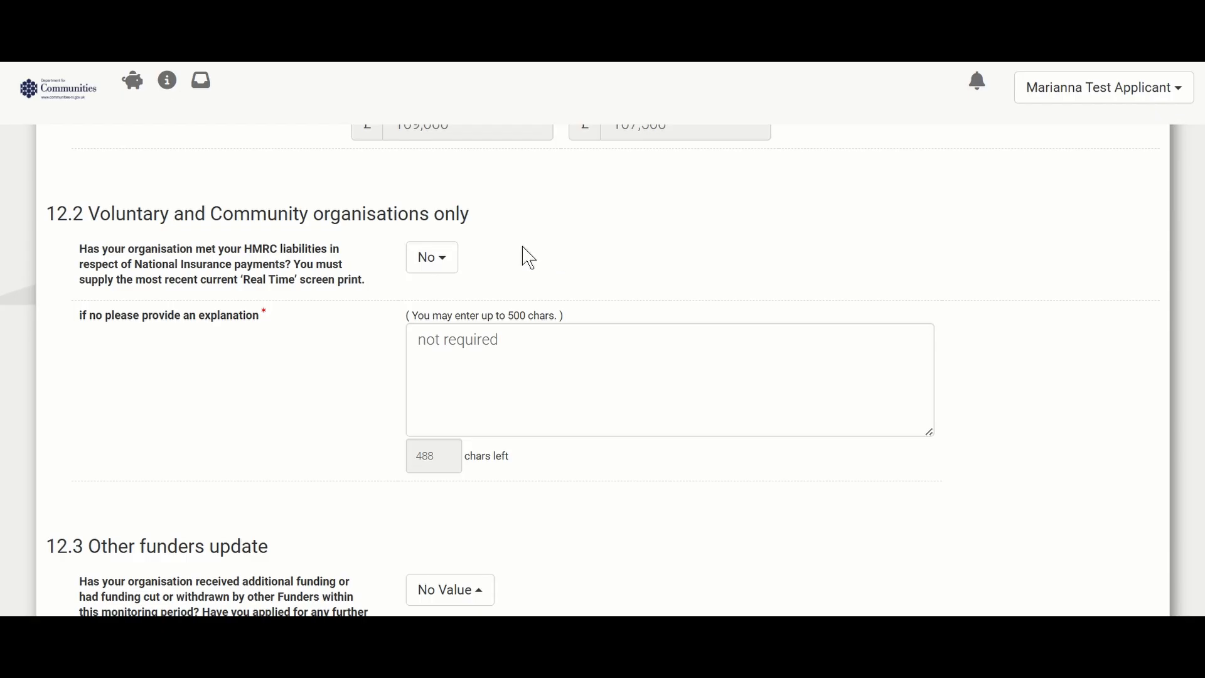
{"action": "left_click", "coordinate": [446, 262]}
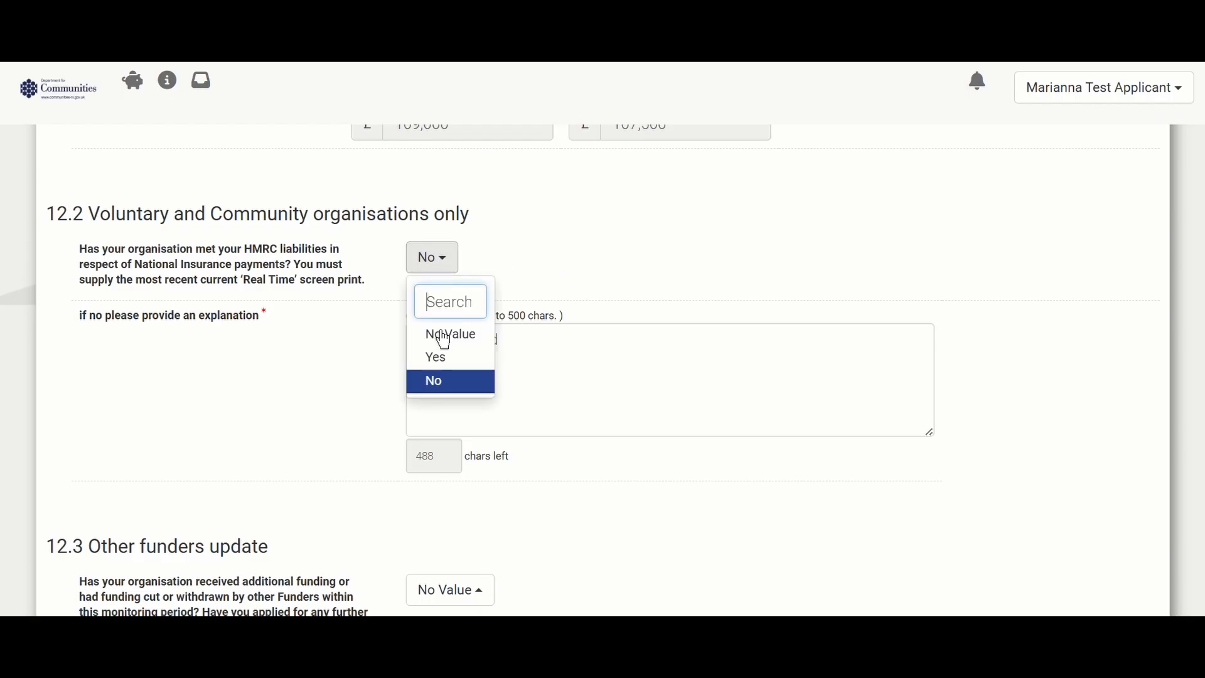
{"action": "left_click", "coordinate": [443, 360]}
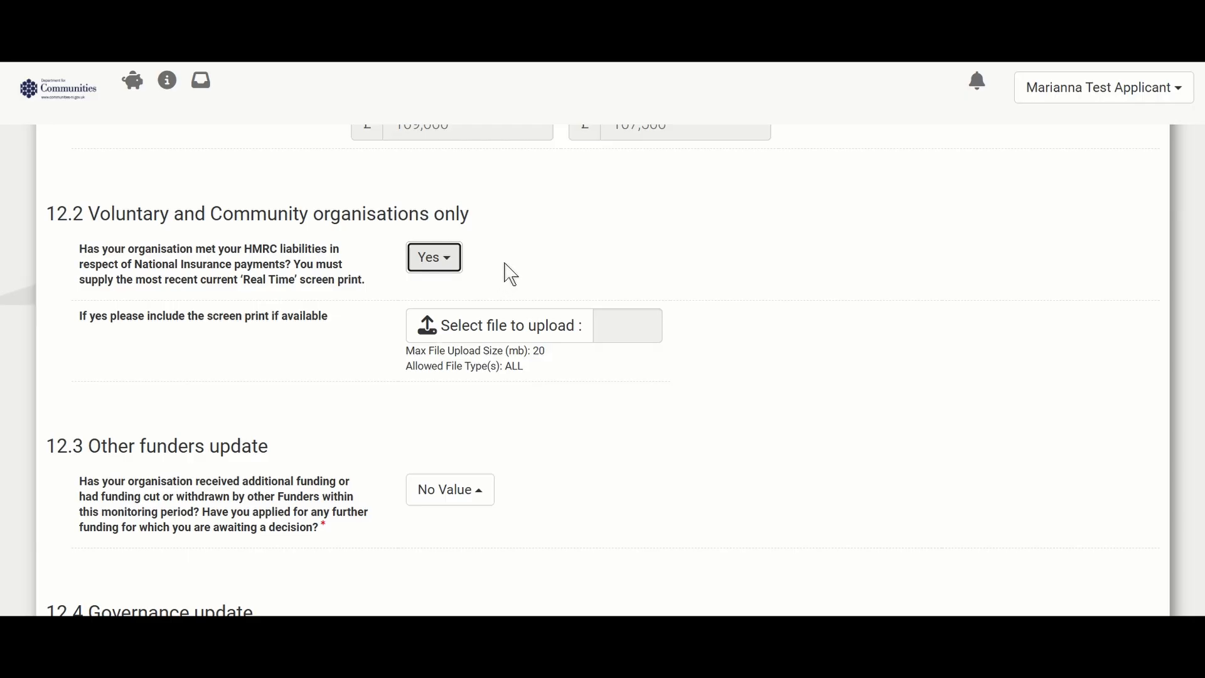
{"action": "left_click", "coordinate": [451, 267]}
{"action": "left_click", "coordinate": [446, 381]}
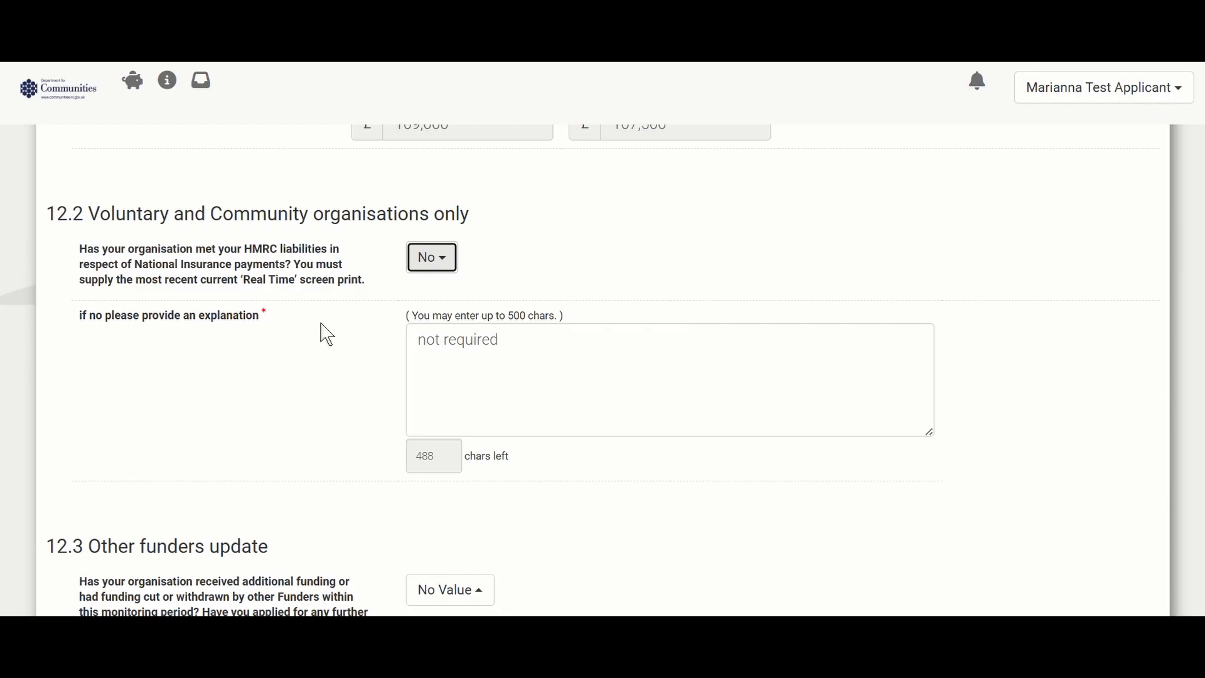
- Answer Yes to the additional or withdrawn funding question in 12.3 Other funders update
{"action": "scroll", "coordinate": [327, 334], "scroll_direction": "down", "scroll_amount": 5}
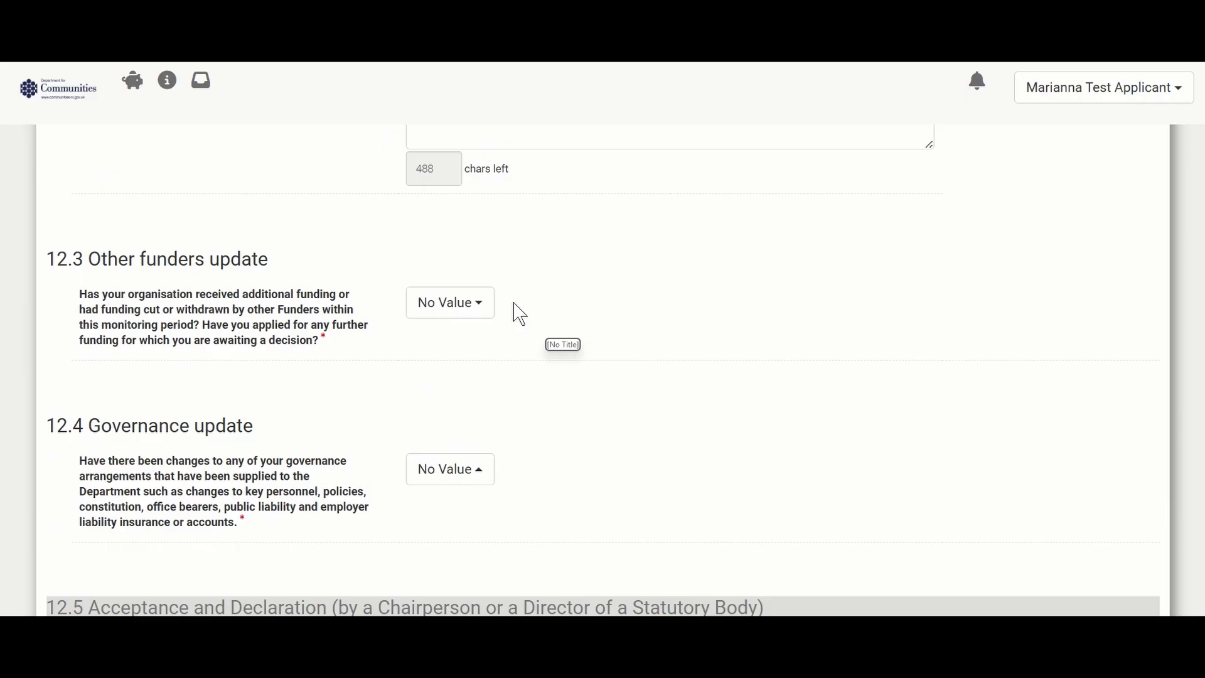
{"action": "left_click", "coordinate": [476, 305]}
{"action": "left_click", "coordinate": [451, 404]}
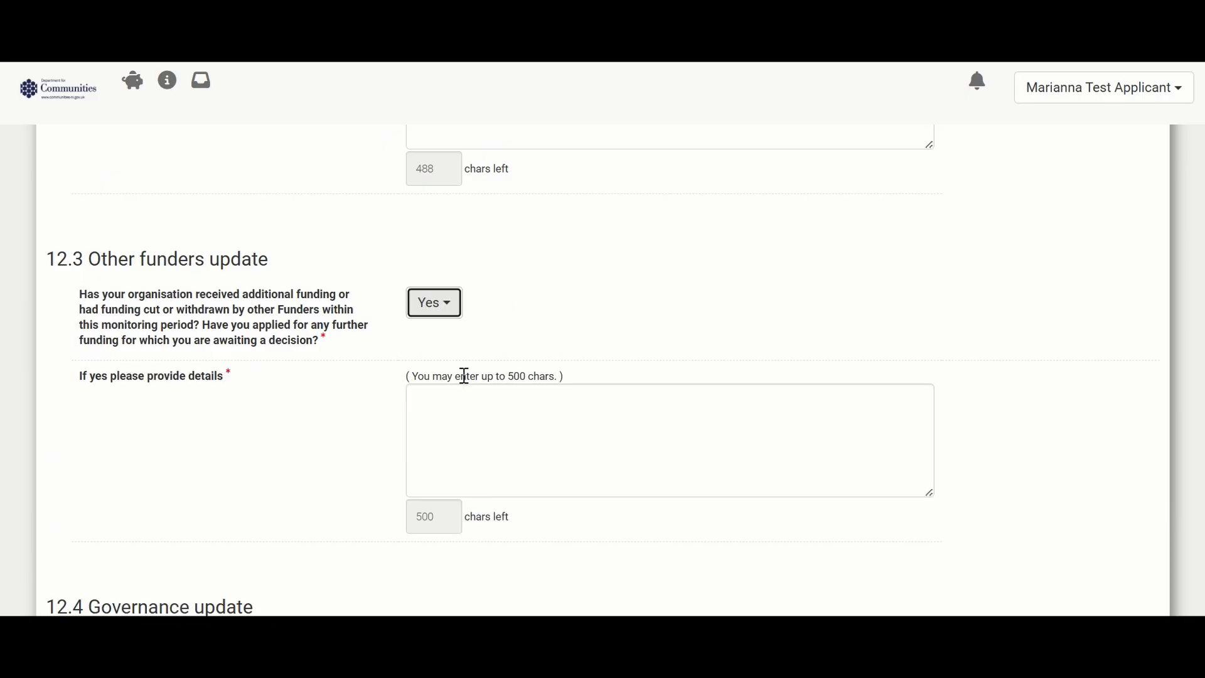
- Set the 12.3 Other funders answer to No, and try Yes before settling on No for the 12.4 governance changes question
{"action": "left_click", "coordinate": [458, 312]}
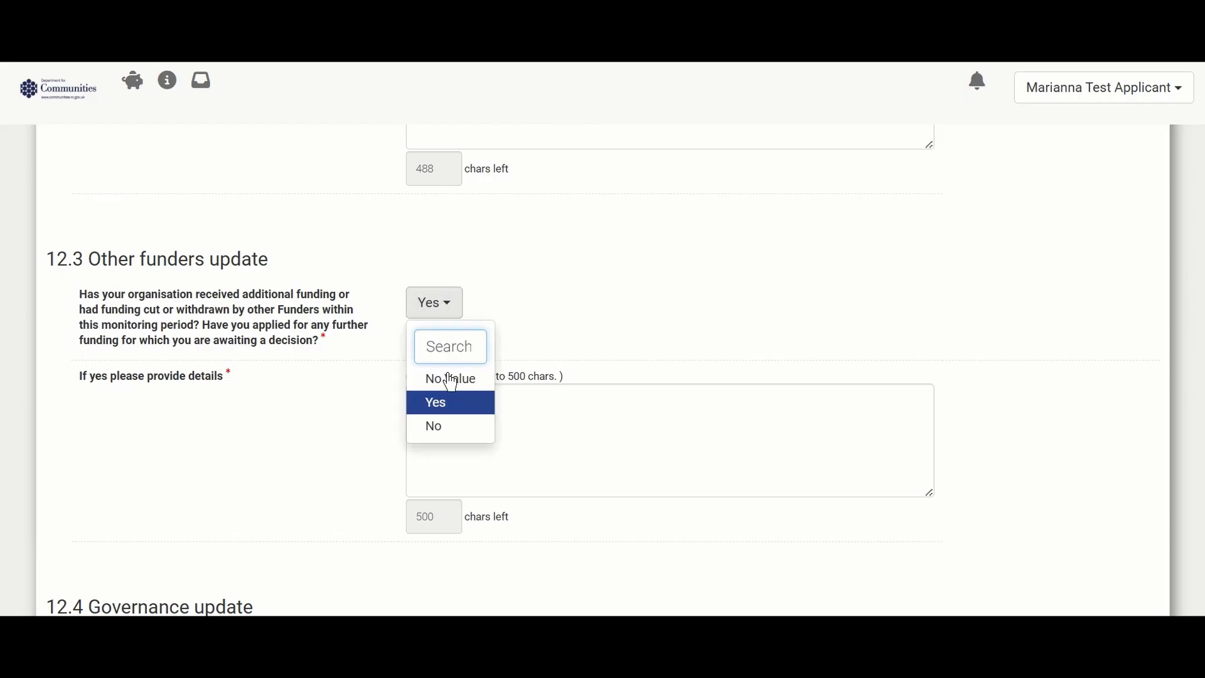
{"action": "left_click", "coordinate": [451, 432]}
{"action": "scroll", "coordinate": [502, 314], "scroll_direction": "down", "scroll_amount": 3}
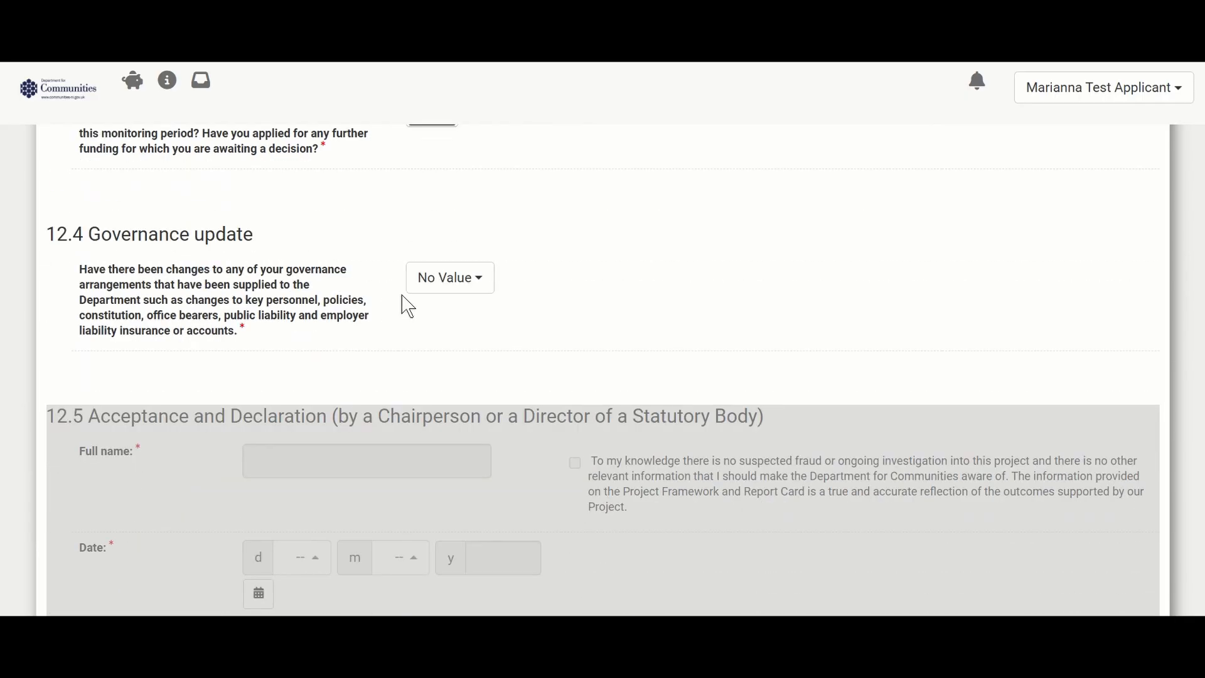
{"action": "left_click", "coordinate": [480, 288]}
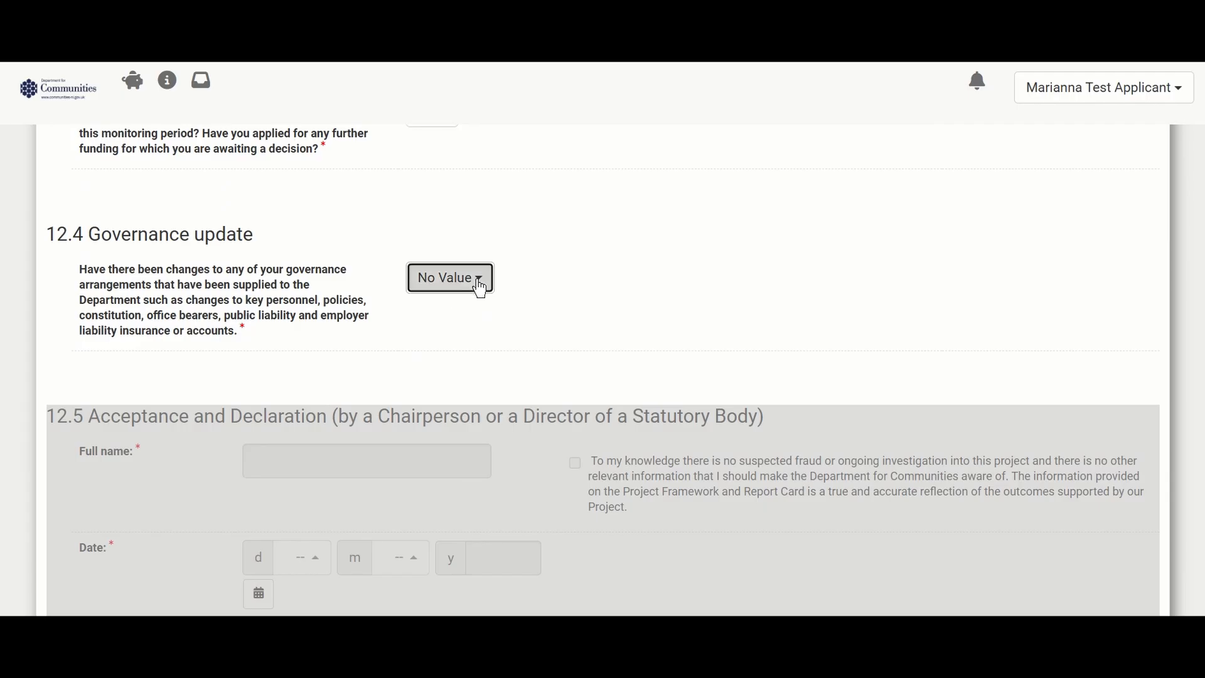
{"action": "left_click", "coordinate": [447, 378]}
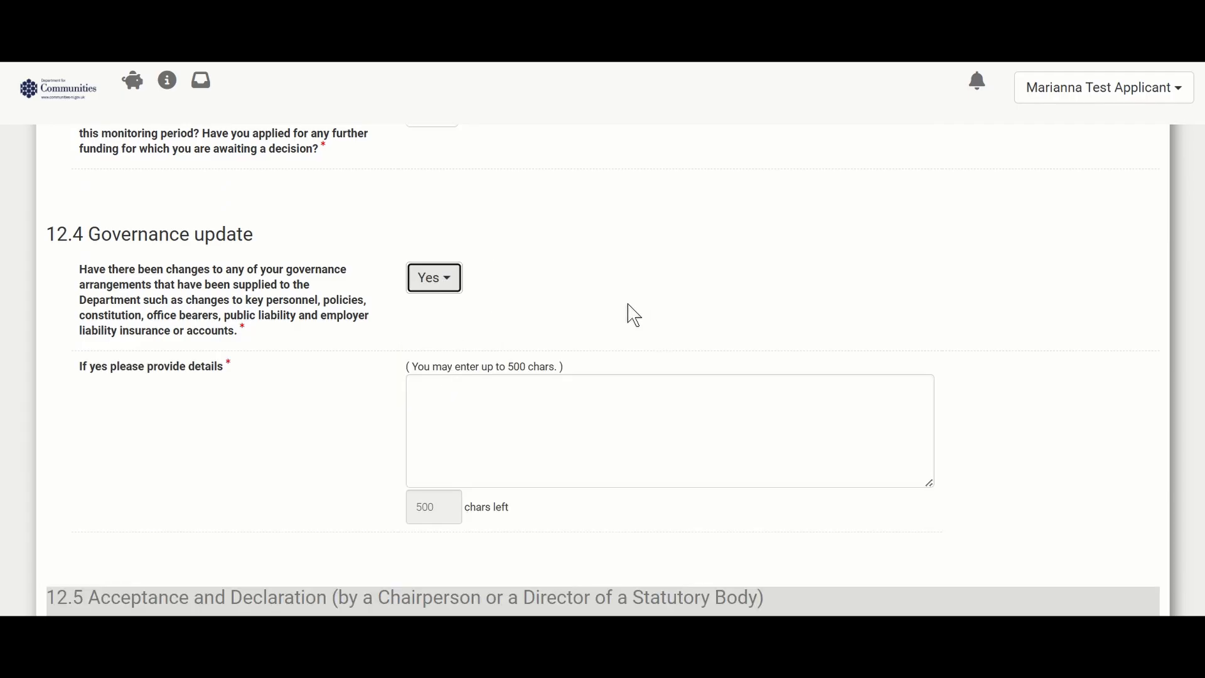
{"action": "left_click", "coordinate": [452, 290]}
{"action": "left_click", "coordinate": [452, 402]}
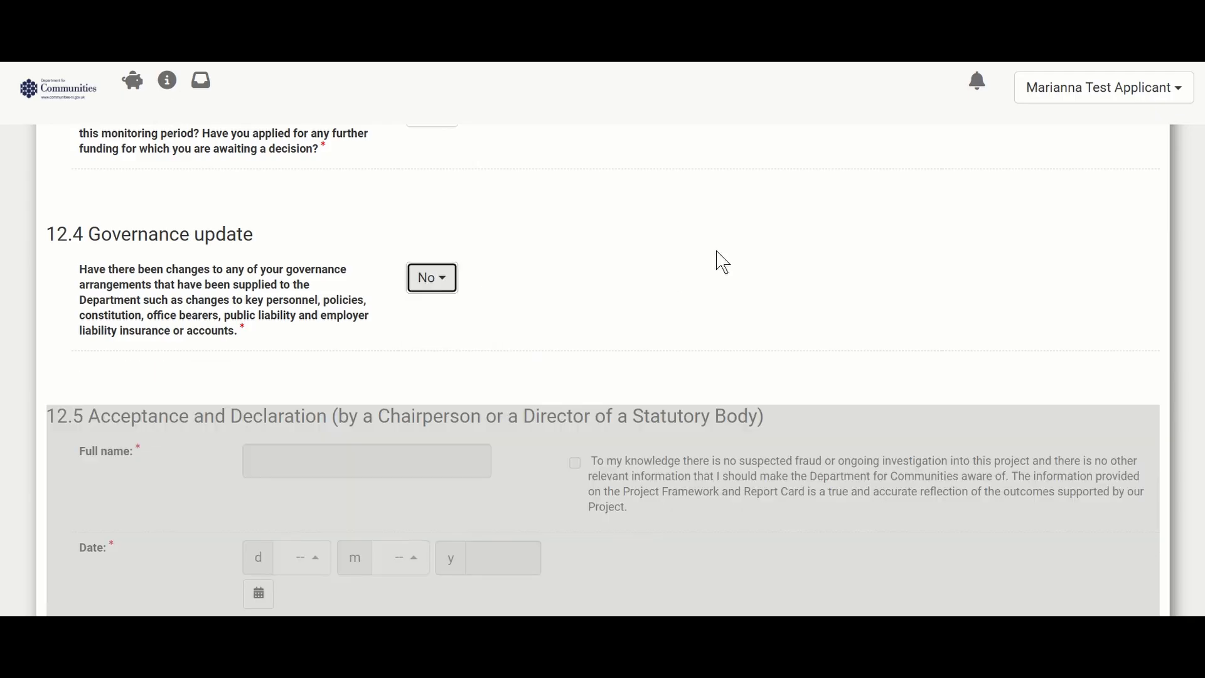
- Save the Governance Declaration draft, continue past the 12.5 declaration and submit the entire 12-month report card form
{"action": "scroll", "coordinate": [724, 262], "scroll_direction": "down", "scroll_amount": 3}
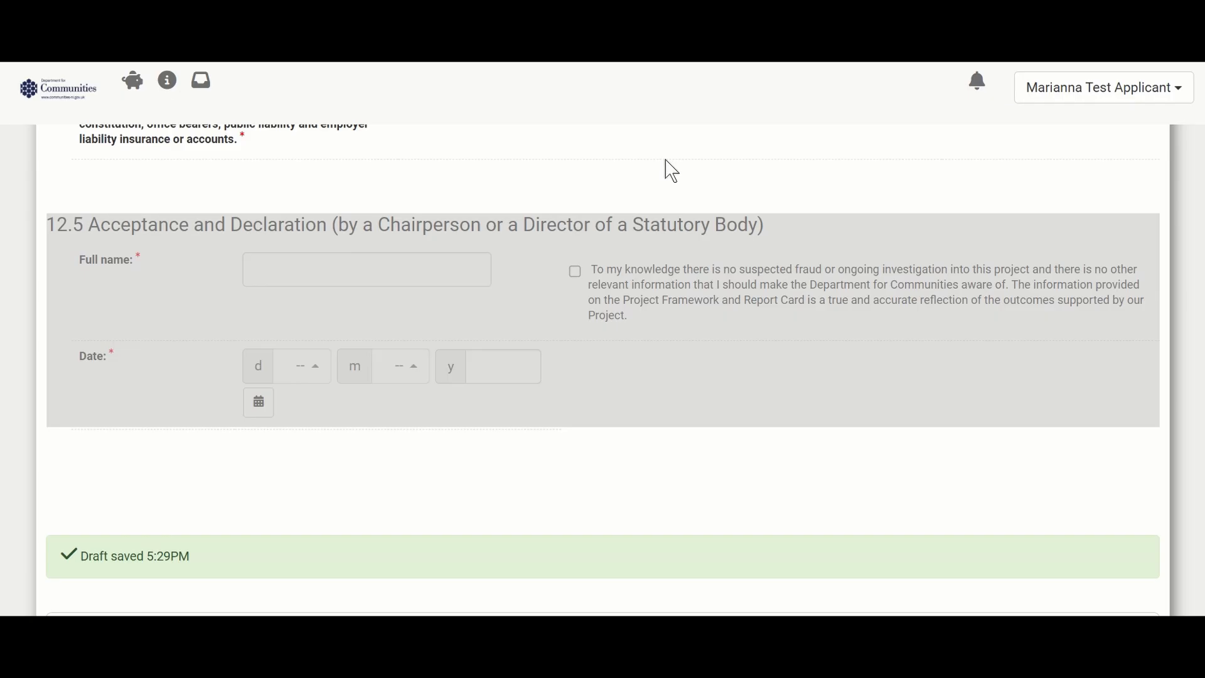
{"action": "scroll", "coordinate": [672, 171], "scroll_direction": "down", "scroll_amount": 5}
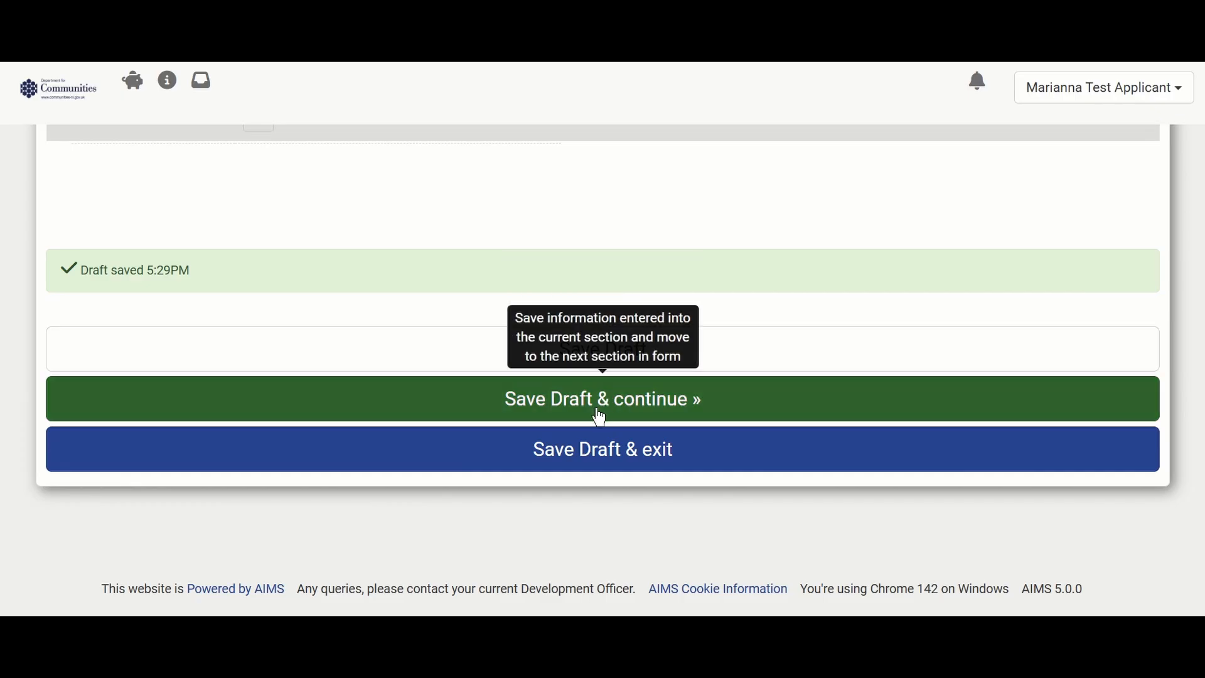
{"action": "left_click", "coordinate": [600, 417]}
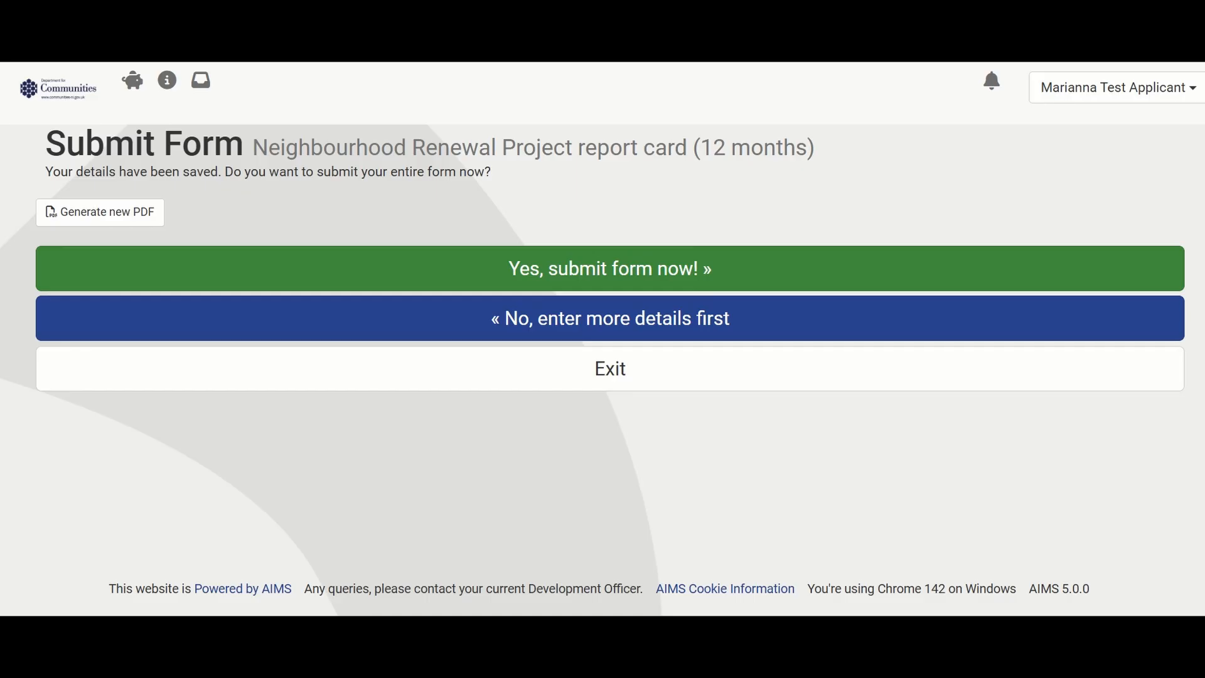
{"action": "left_click", "coordinate": [635, 283]}
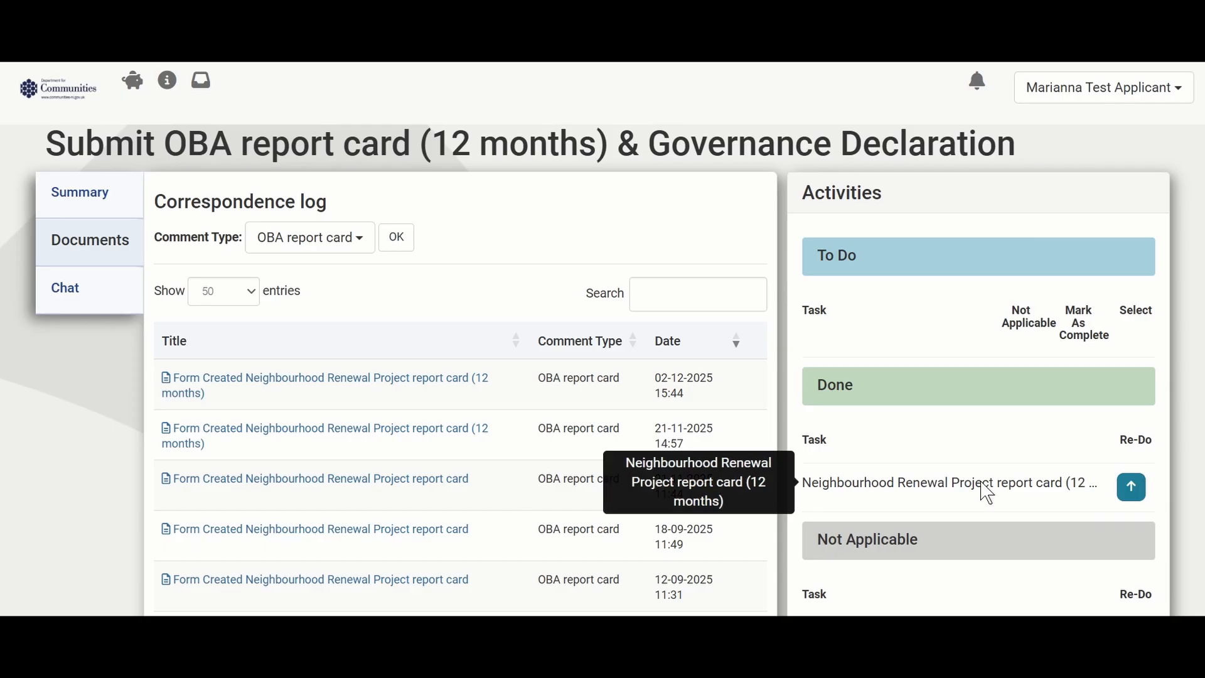
- Send the completed OBA report card and Governance Declaration on to the next workflow stage and check the dashboard's Upcoming Tasks list
{"action": "scroll", "coordinate": [1096, 355], "scroll_direction": "down", "scroll_amount": 2}
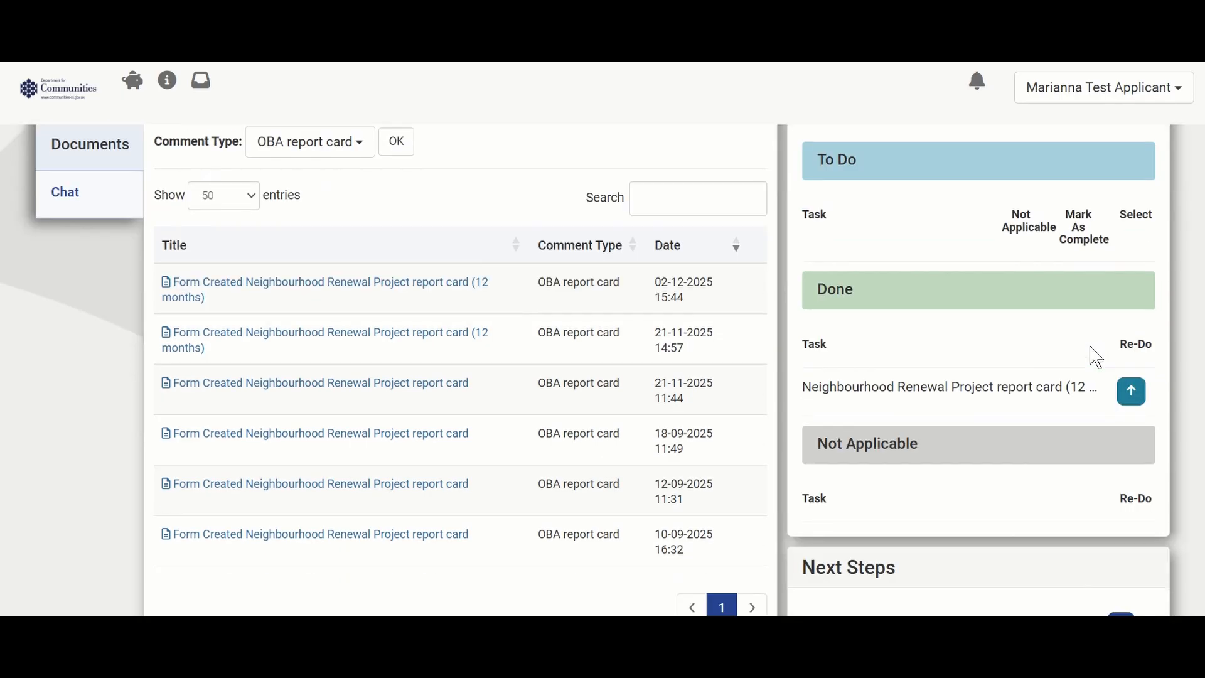
{"action": "scroll", "coordinate": [1096, 357], "scroll_direction": "down", "scroll_amount": 4}
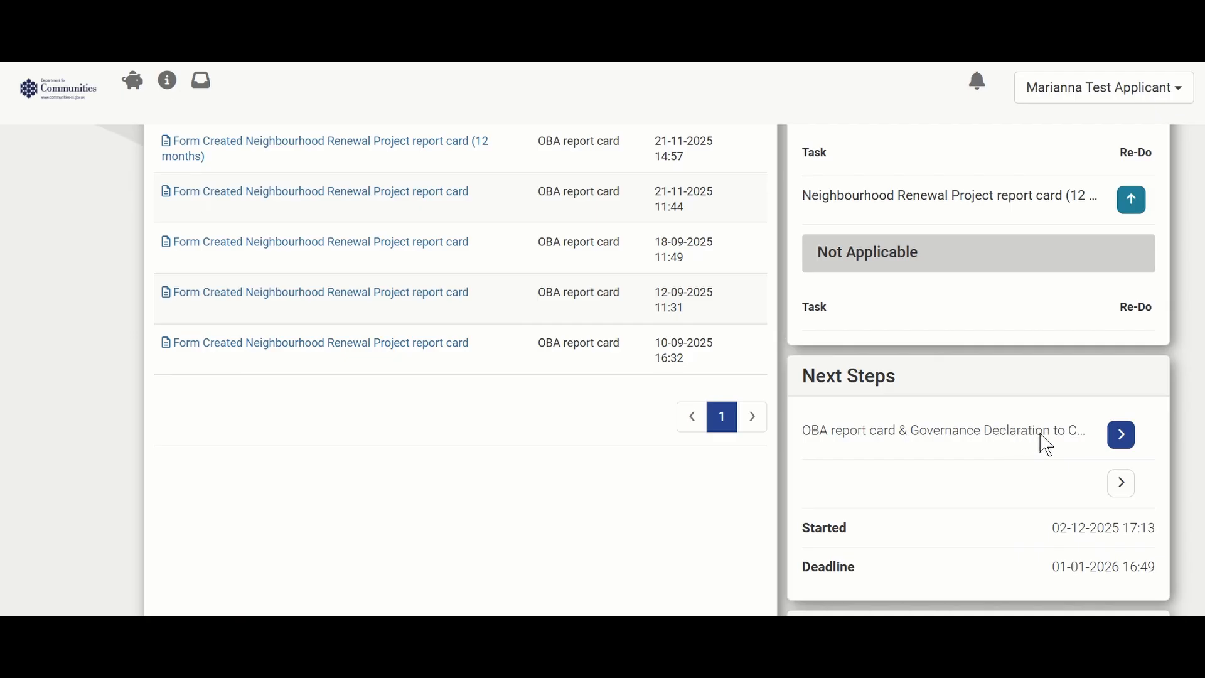
{"action": "left_click", "coordinate": [1127, 440]}
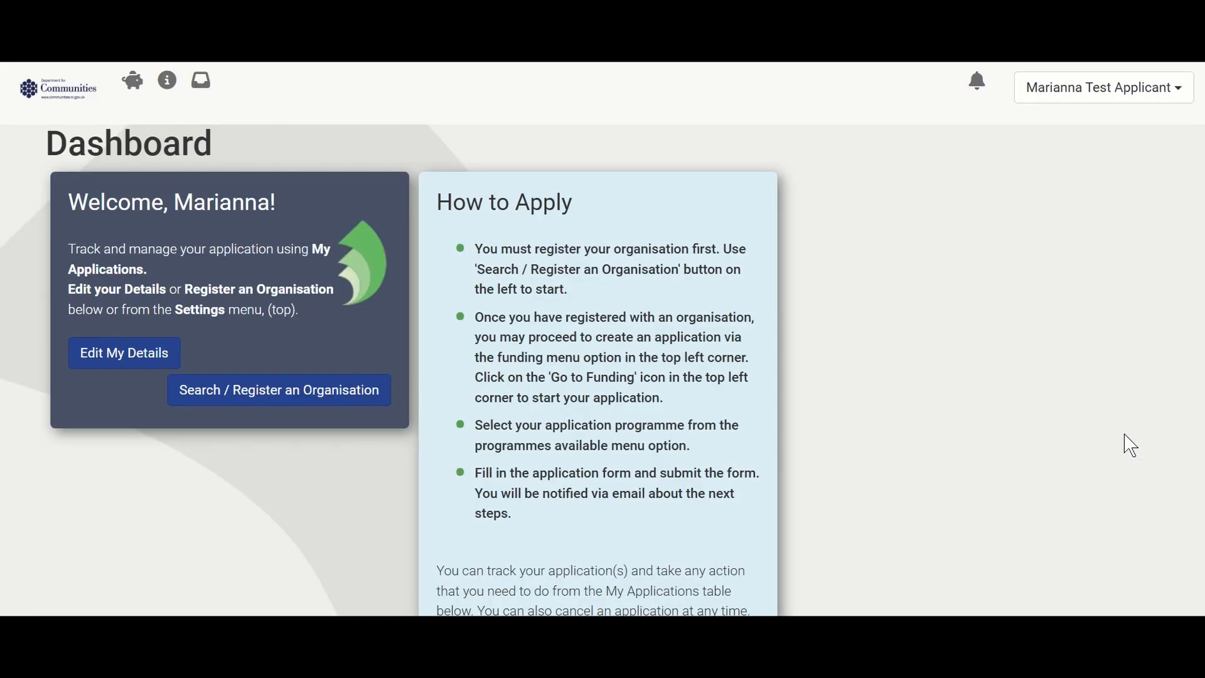
{"action": "scroll", "coordinate": [966, 373], "scroll_direction": "down", "scroll_amount": 8}
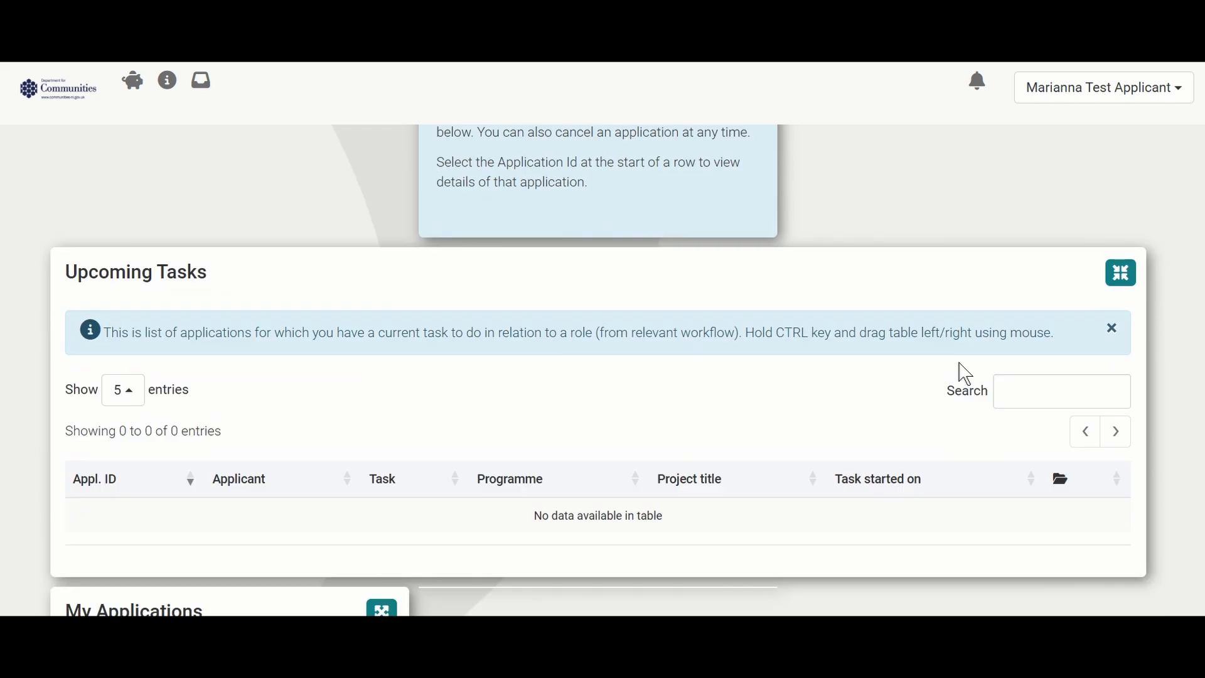
{"action": "scroll", "coordinate": [965, 374], "scroll_direction": "down", "scroll_amount": 2}
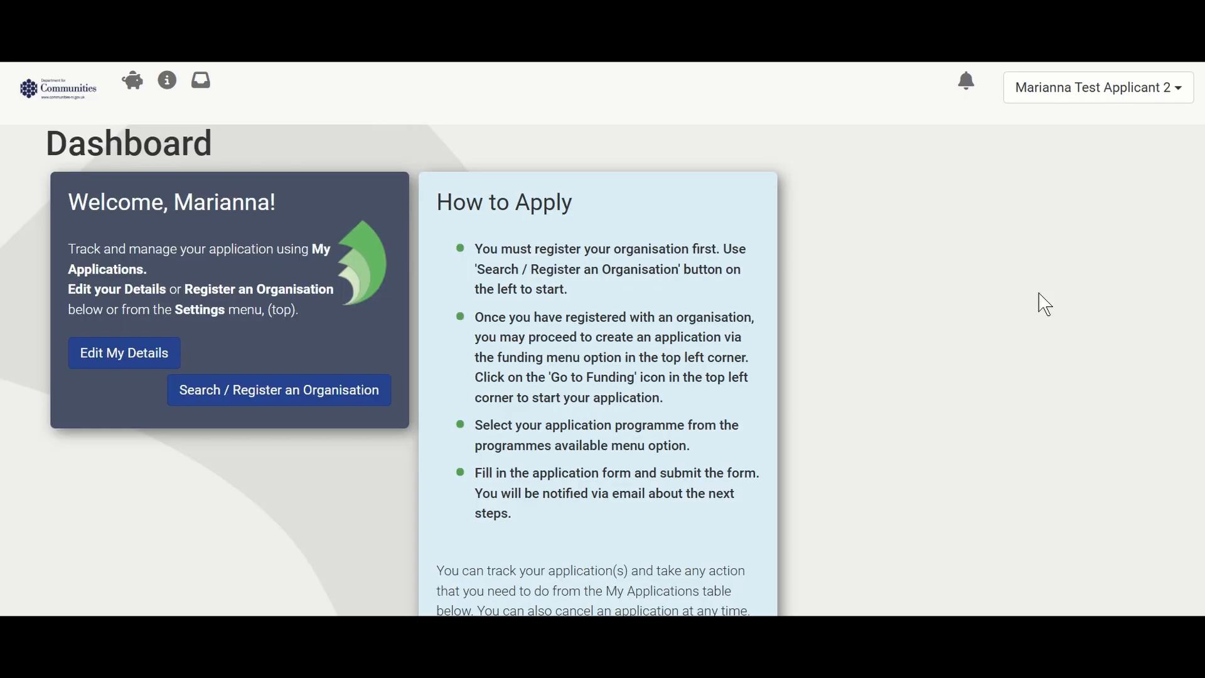
- From the second applicant account's Upcoming Tasks, open the "Approve OBA report card (12 months) & Governance Declaration" task
{"action": "scroll", "coordinate": [1046, 304], "scroll_direction": "down", "scroll_amount": 3}
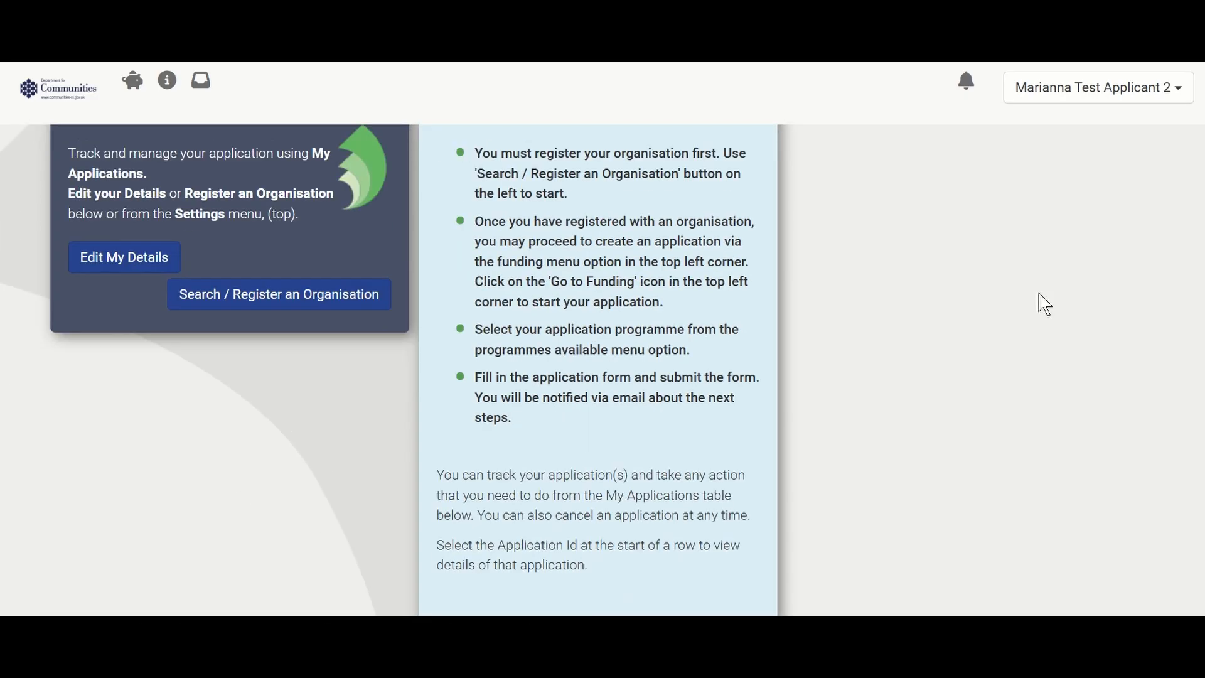
{"action": "scroll", "coordinate": [1045, 305], "scroll_direction": "down", "scroll_amount": 2}
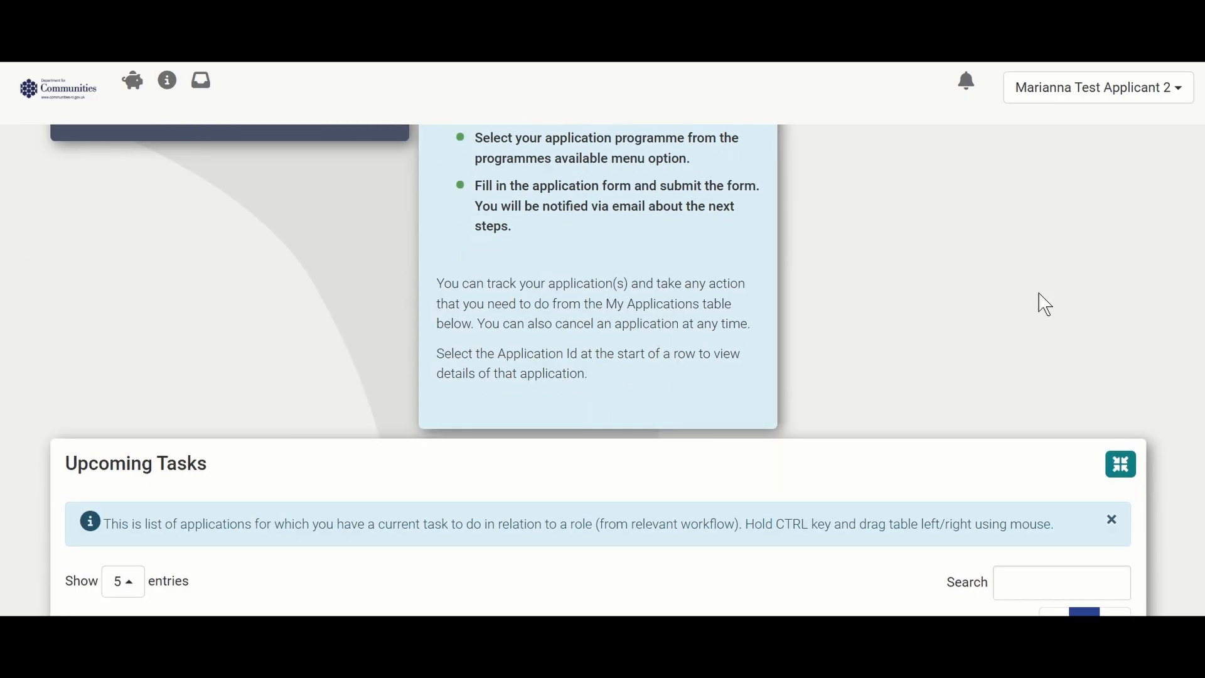
{"action": "scroll", "coordinate": [1046, 304], "scroll_direction": "down", "scroll_amount": 2}
{"action": "scroll", "coordinate": [1002, 236], "scroll_direction": "down", "scroll_amount": 2}
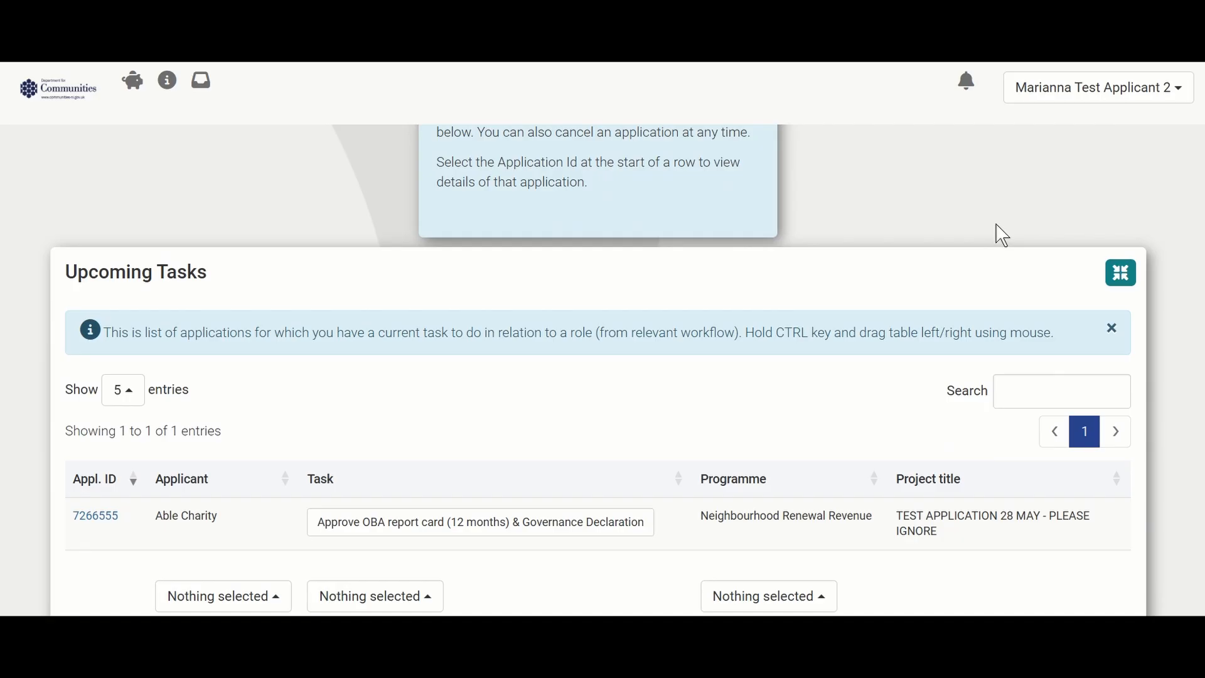
{"action": "scroll", "coordinate": [1002, 235], "scroll_direction": "down", "scroll_amount": 1}
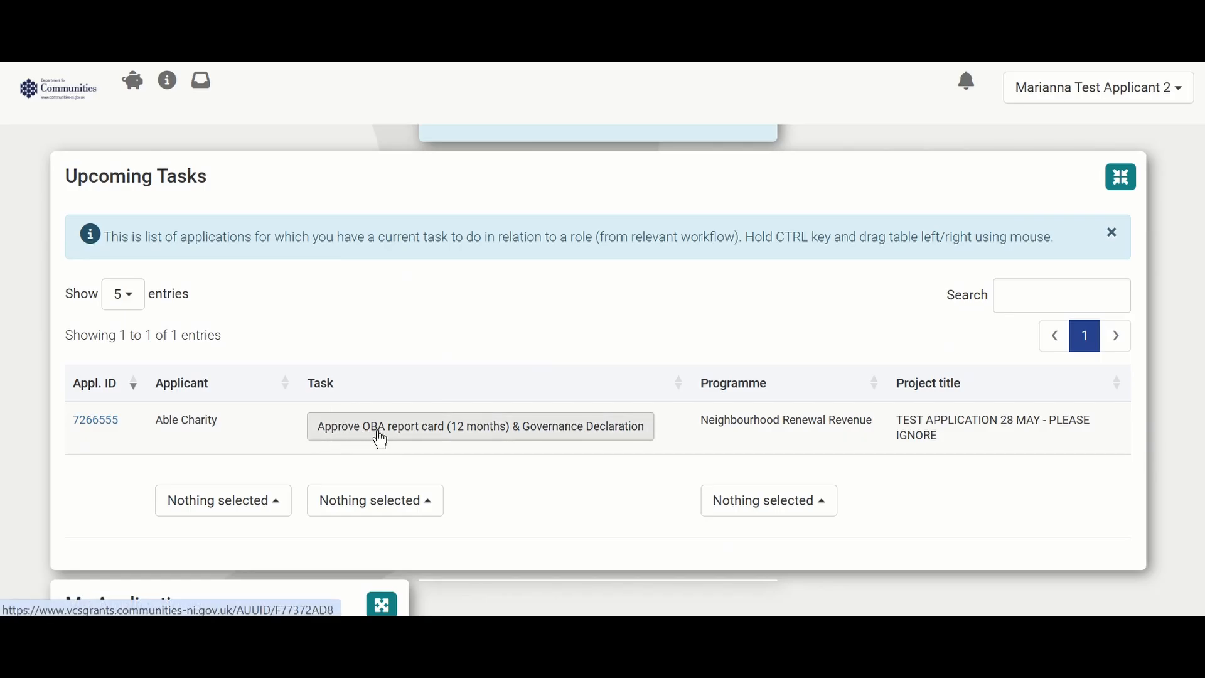
{"action": "left_click", "coordinate": [560, 440]}
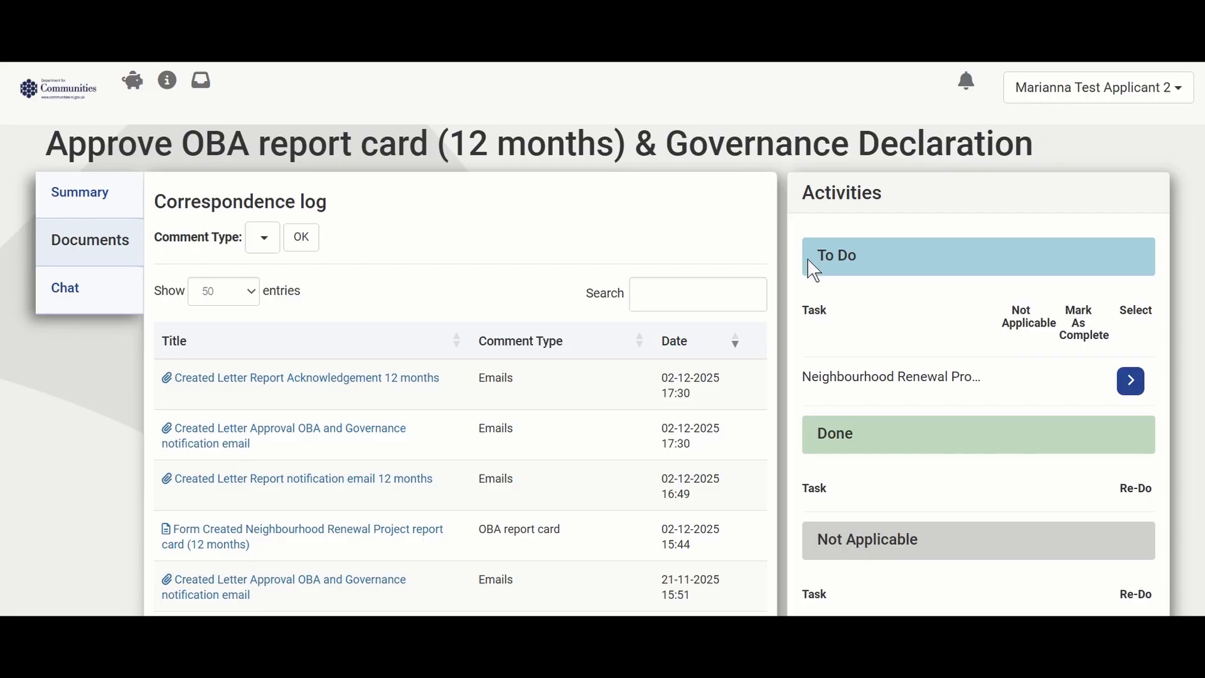
- Filter the Correspondence log to show only documents with the comment type OBA report card
{"action": "left_click", "coordinate": [263, 241]}
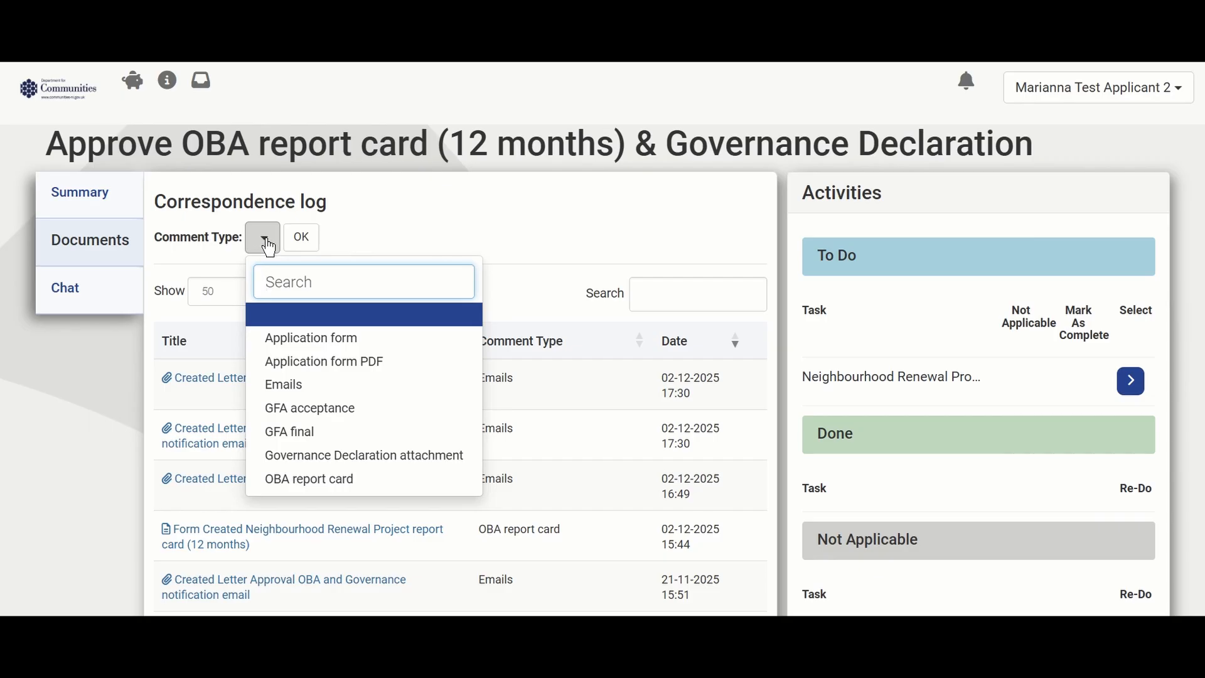
{"action": "left_click", "coordinate": [339, 483]}
{"action": "left_click", "coordinate": [339, 484]}
{"action": "left_click", "coordinate": [402, 241]}
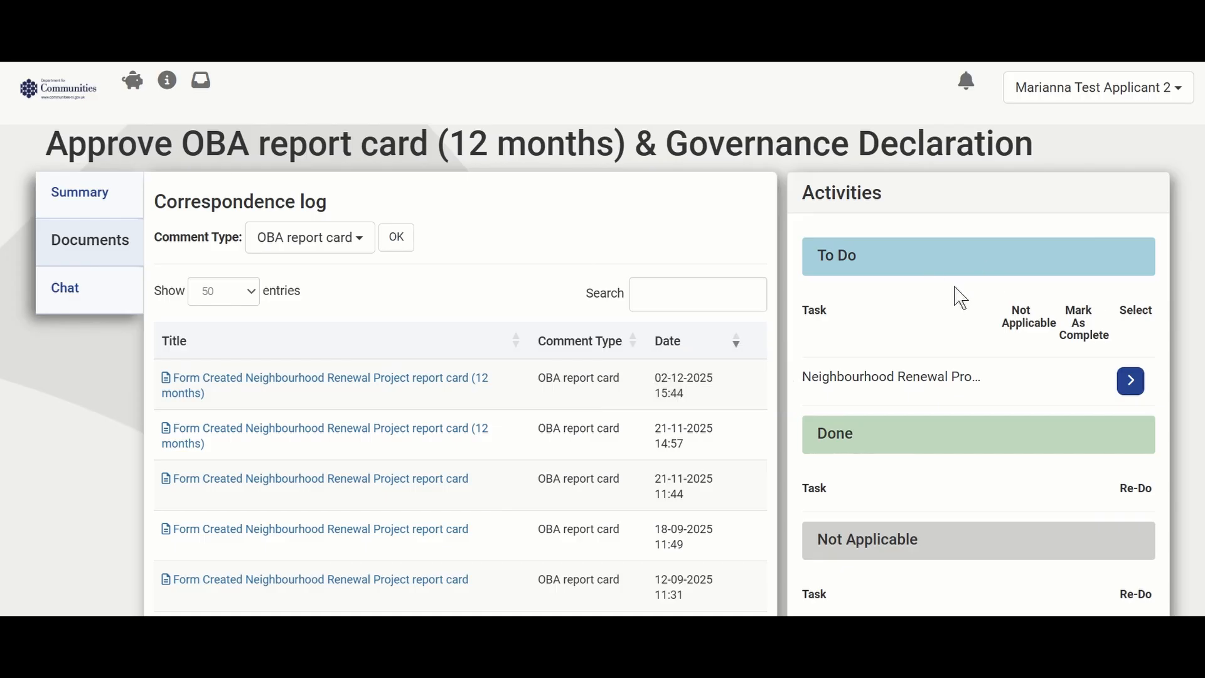
- Examine the approval task's outstanding activities and the options offered under Next Steps
{"action": "scroll", "coordinate": [960, 298], "scroll_direction": "down", "scroll_amount": 2}
{"action": "scroll", "coordinate": [954, 338], "scroll_direction": "down", "scroll_amount": 2}
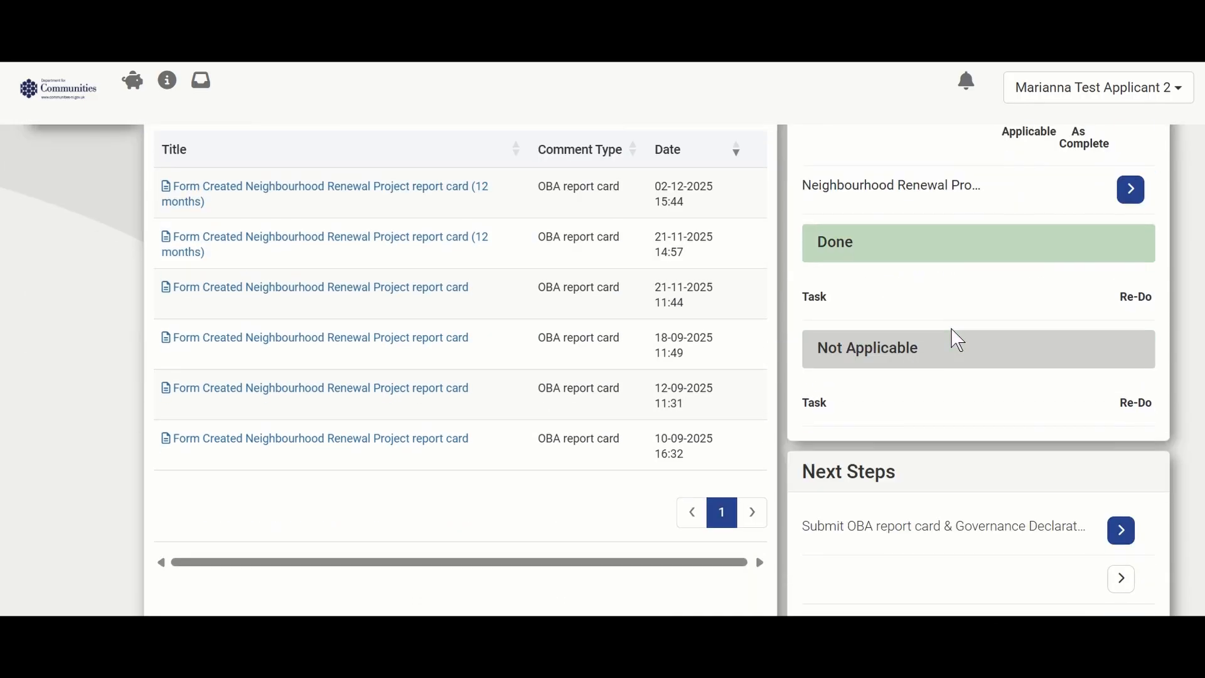
{"action": "scroll", "coordinate": [955, 342], "scroll_direction": "down", "scroll_amount": 3}
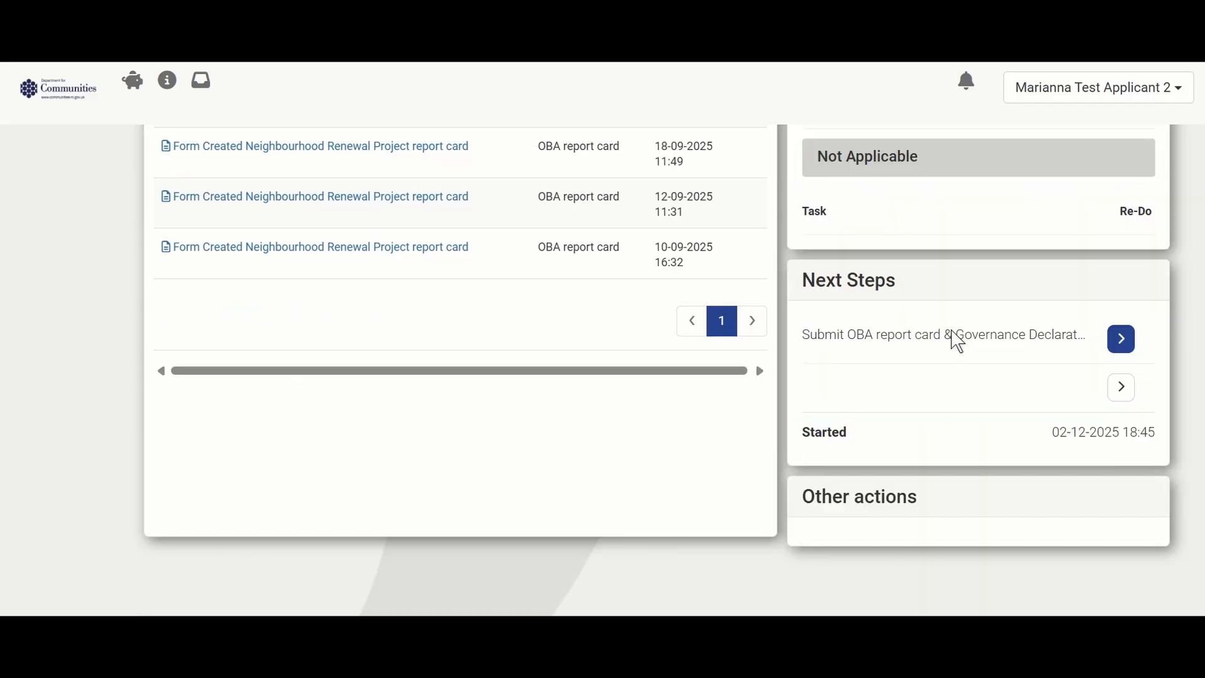
{"action": "scroll", "coordinate": [957, 348], "scroll_direction": "up", "scroll_amount": 6}
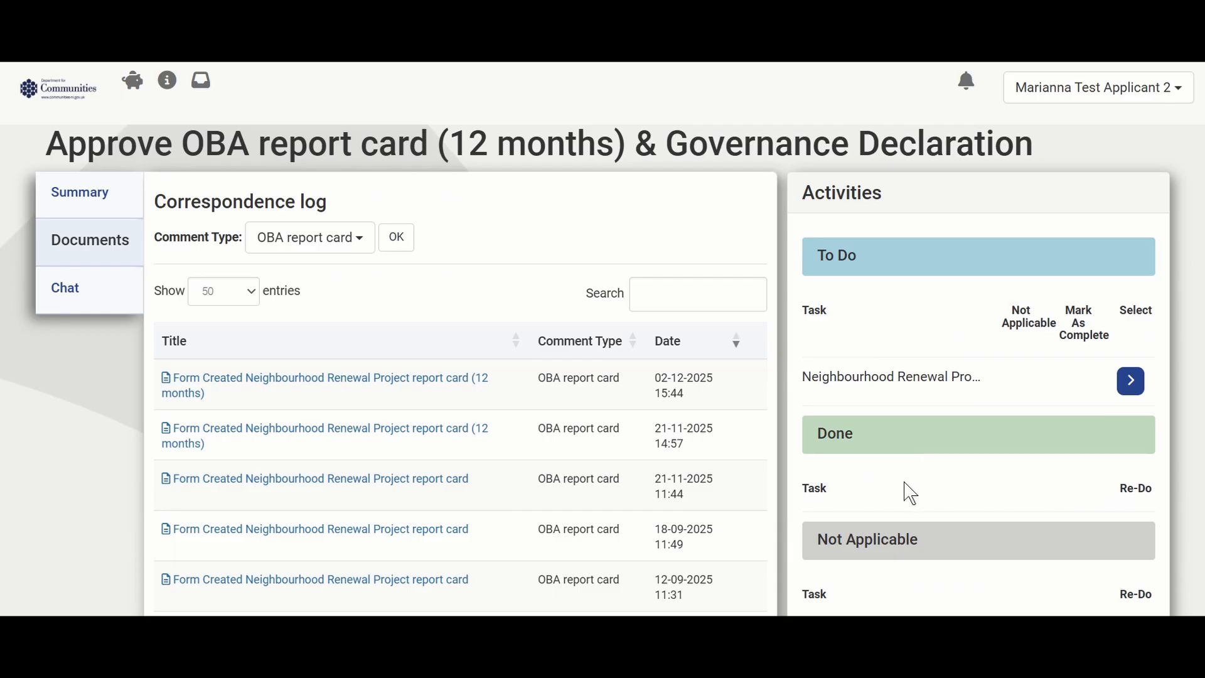
{"action": "scroll", "coordinate": [923, 484], "scroll_direction": "down", "scroll_amount": 2}
{"action": "scroll", "coordinate": [917, 487], "scroll_direction": "down", "scroll_amount": 3}
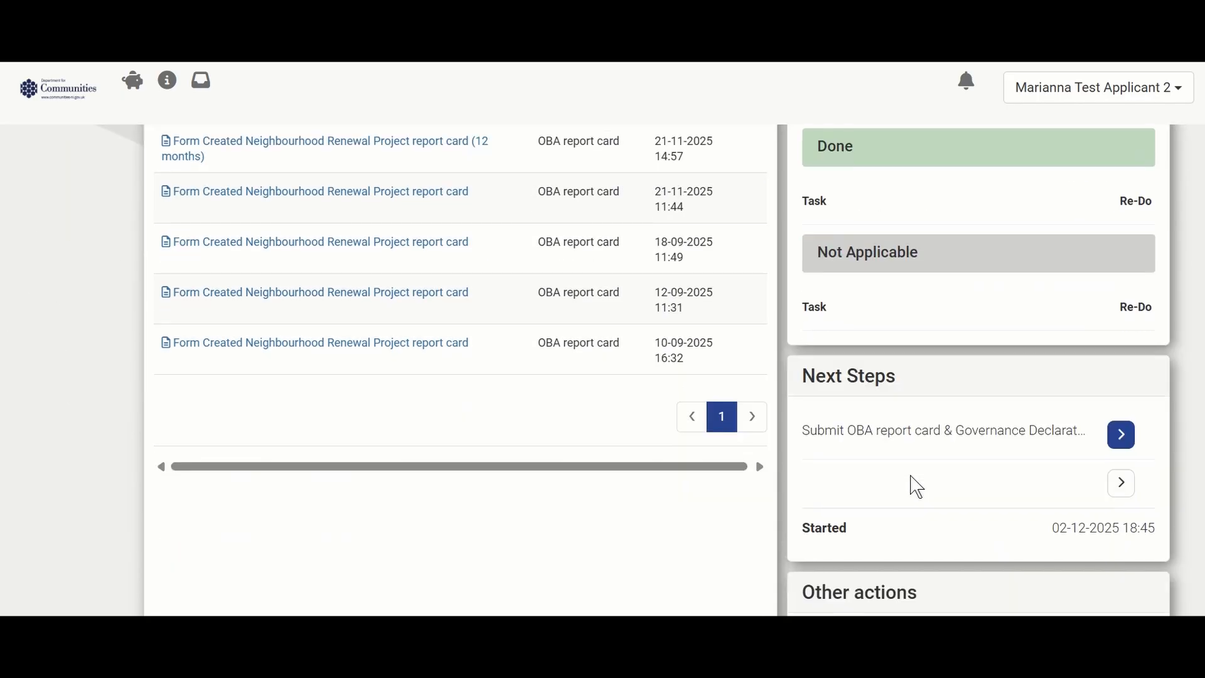
{"action": "scroll", "coordinate": [914, 487], "scroll_direction": "up", "scroll_amount": 5}
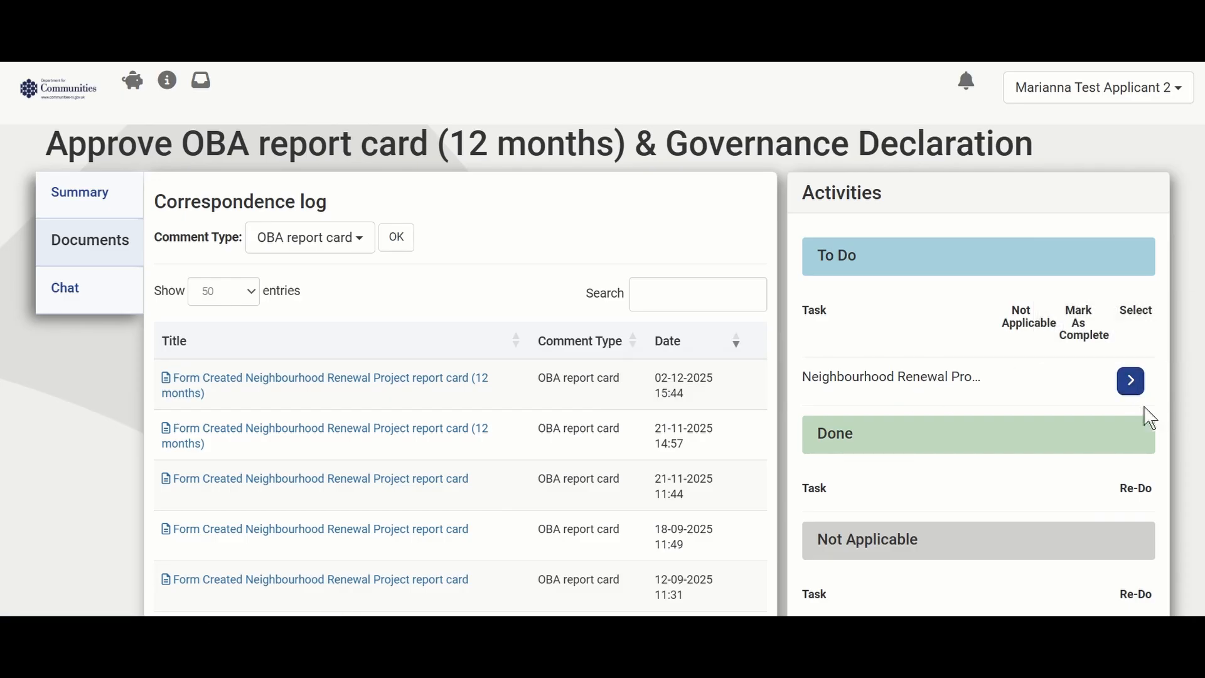
- Open the Neighbourhood Renewal Project report card from the To Do activities and review the completion of its sections
{"action": "left_click", "coordinate": [1132, 383]}
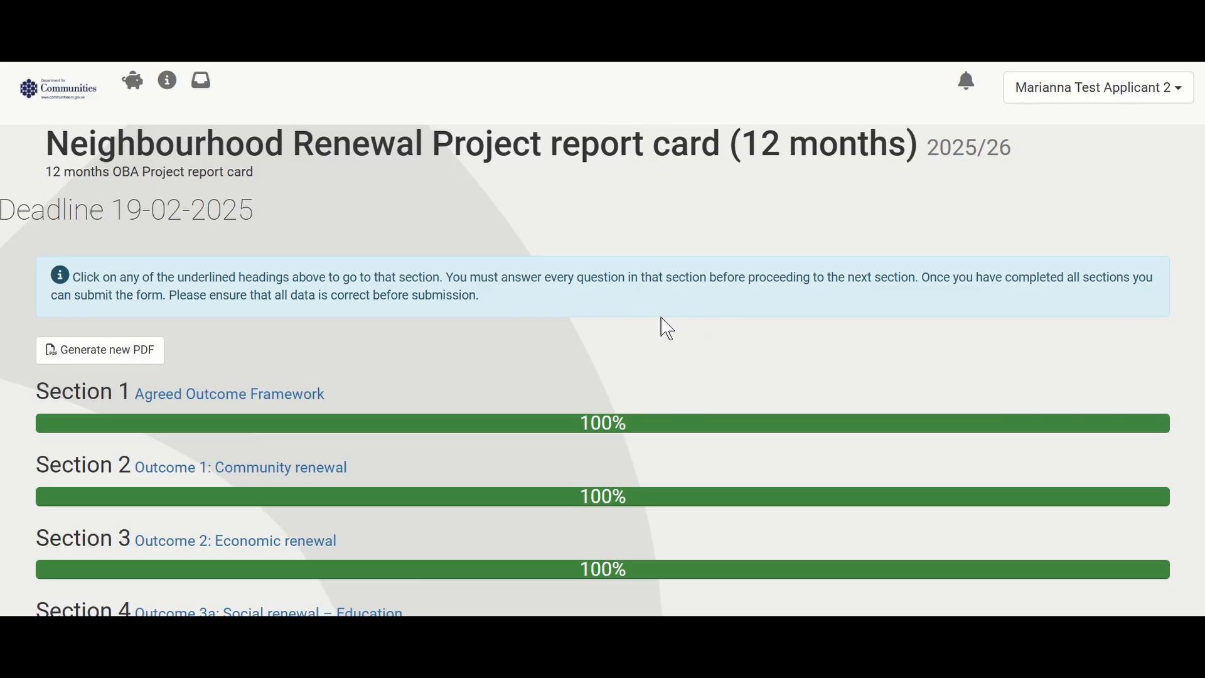
{"action": "scroll", "coordinate": [661, 319], "scroll_direction": "down", "scroll_amount": 2}
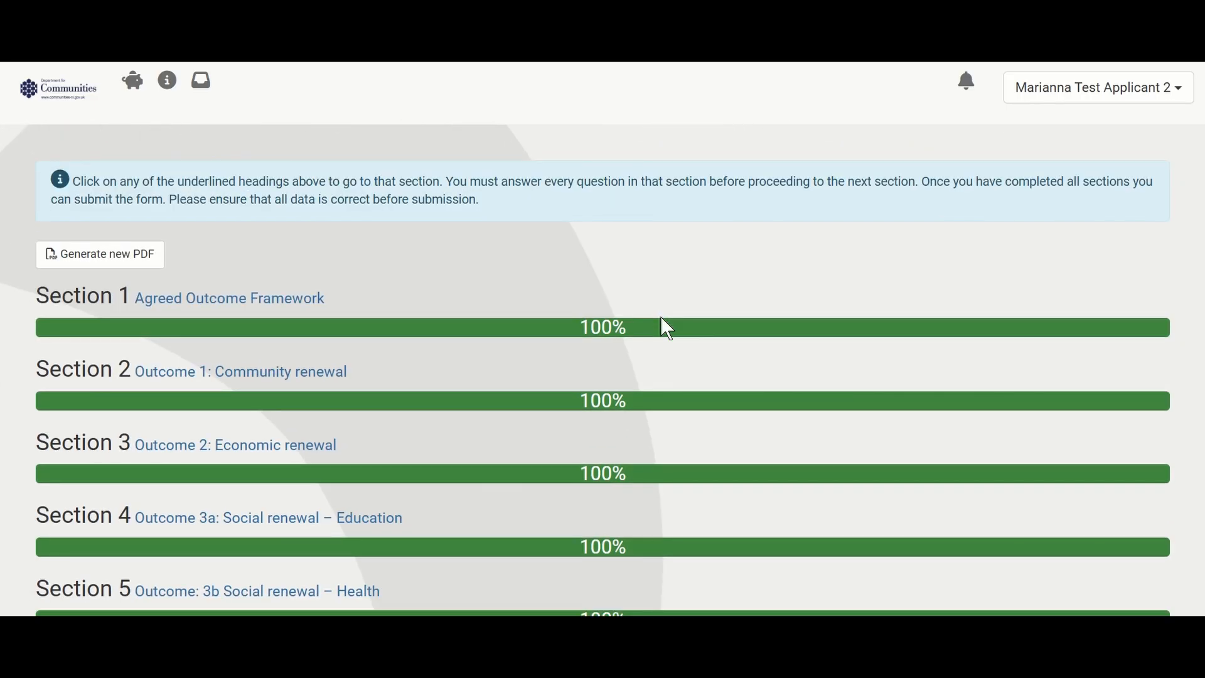
{"action": "scroll", "coordinate": [660, 317], "scroll_direction": "down", "scroll_amount": 2}
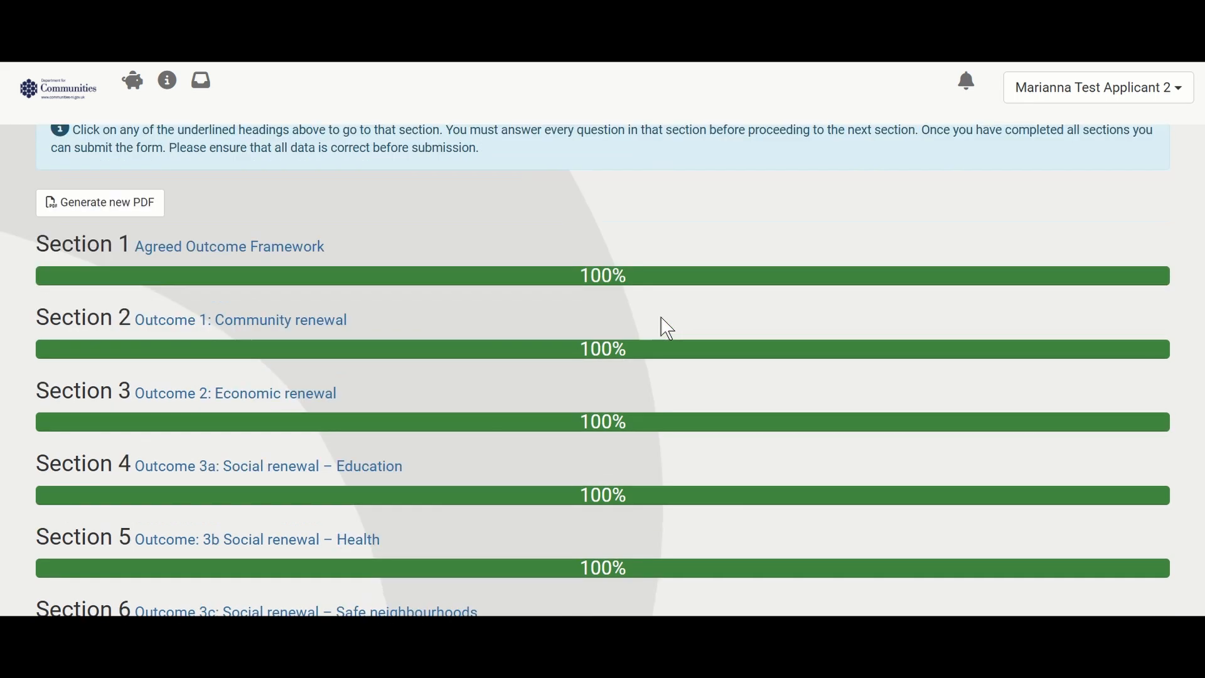
{"action": "scroll", "coordinate": [661, 317], "scroll_direction": "down", "scroll_amount": 2}
{"action": "scroll", "coordinate": [660, 317], "scroll_direction": "down", "scroll_amount": 2}
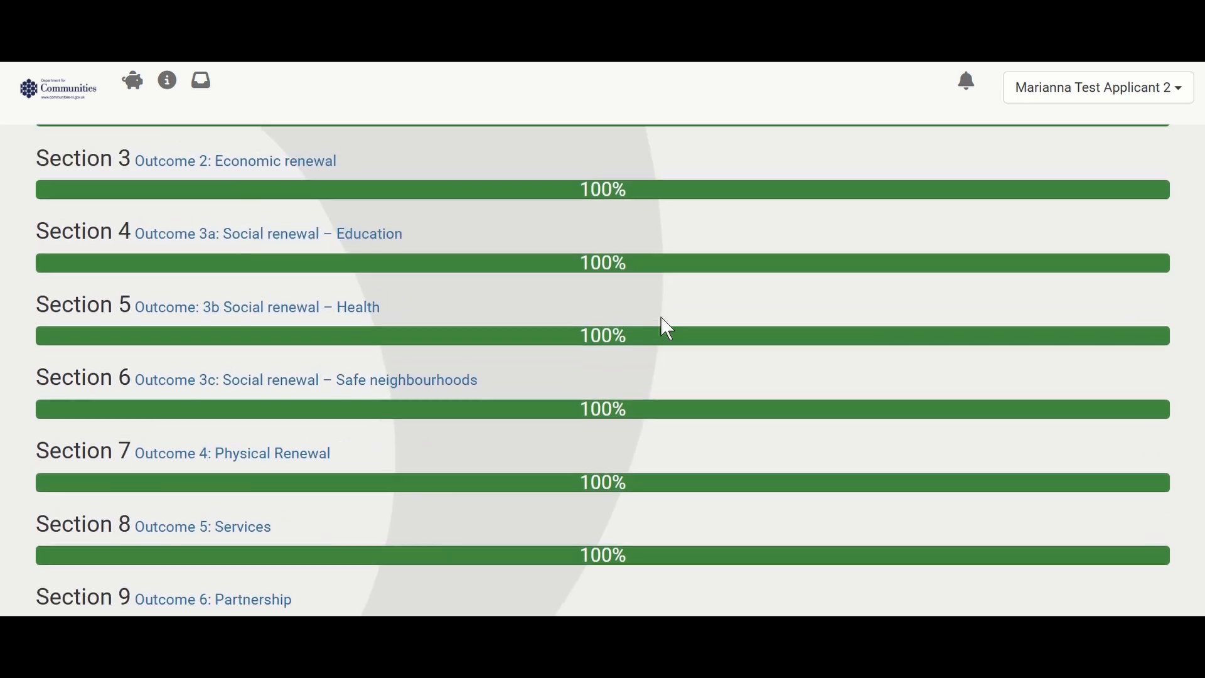
{"action": "scroll", "coordinate": [660, 317], "scroll_direction": "down", "scroll_amount": 2}
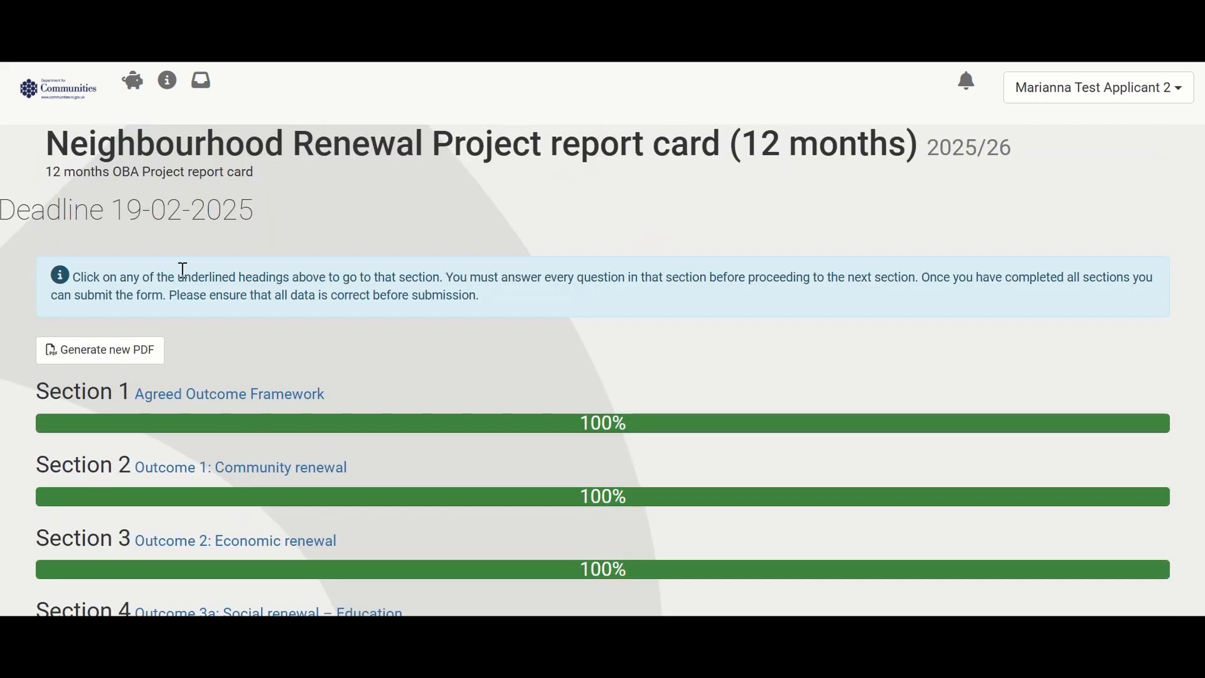
- Open the Agreed Outcome Framework section, review its project information, delivery outcomes and question 1.4, and save the draft to continue
{"action": "left_click", "coordinate": [235, 400]}
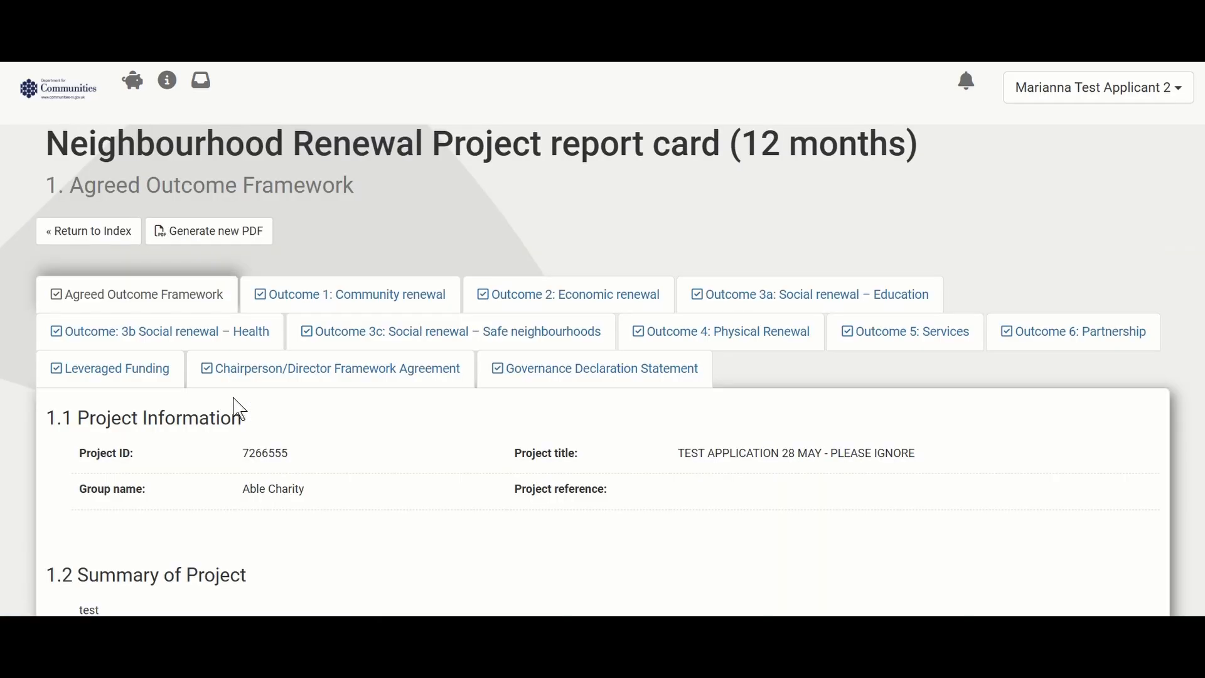
{"action": "scroll", "coordinate": [418, 387], "scroll_direction": "down", "scroll_amount": 7}
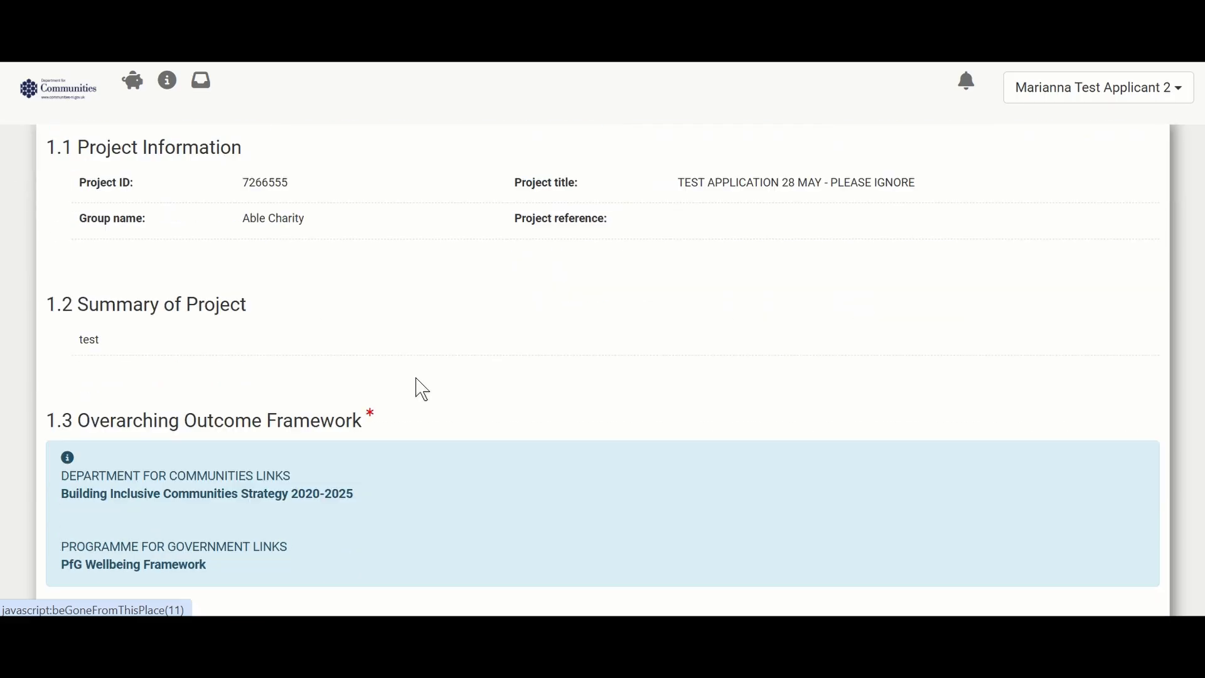
{"action": "scroll", "coordinate": [422, 389], "scroll_direction": "down", "scroll_amount": 7}
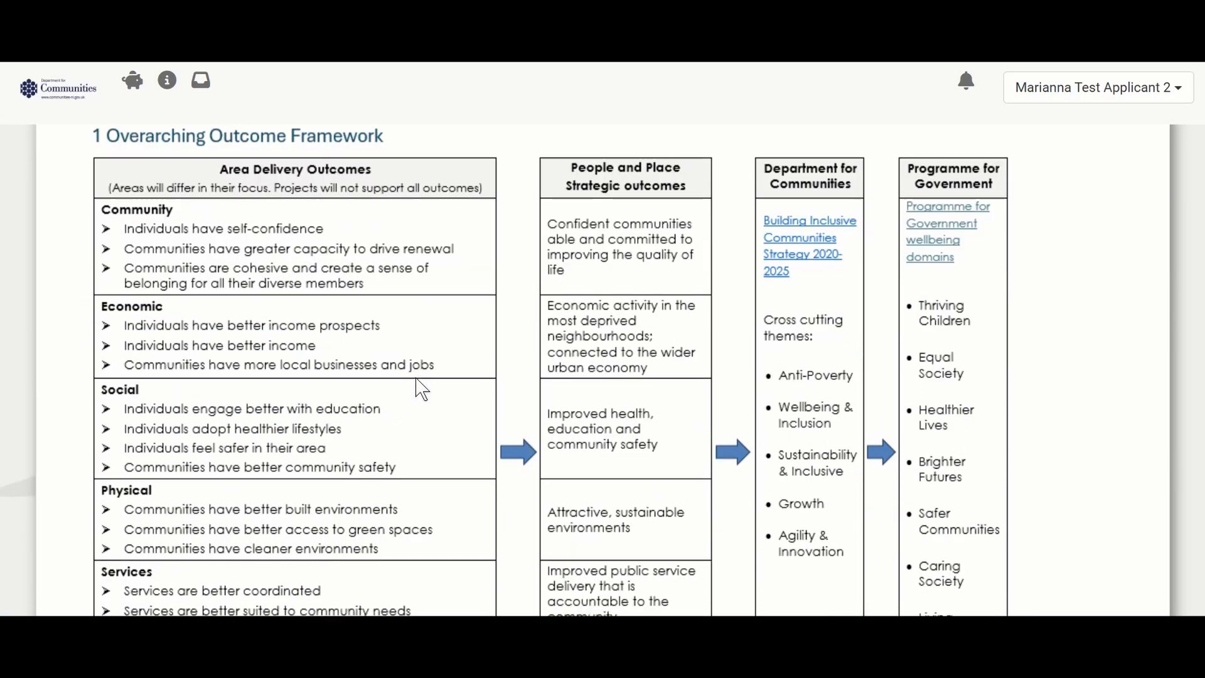
{"action": "scroll", "coordinate": [422, 389], "scroll_direction": "down", "scroll_amount": 5}
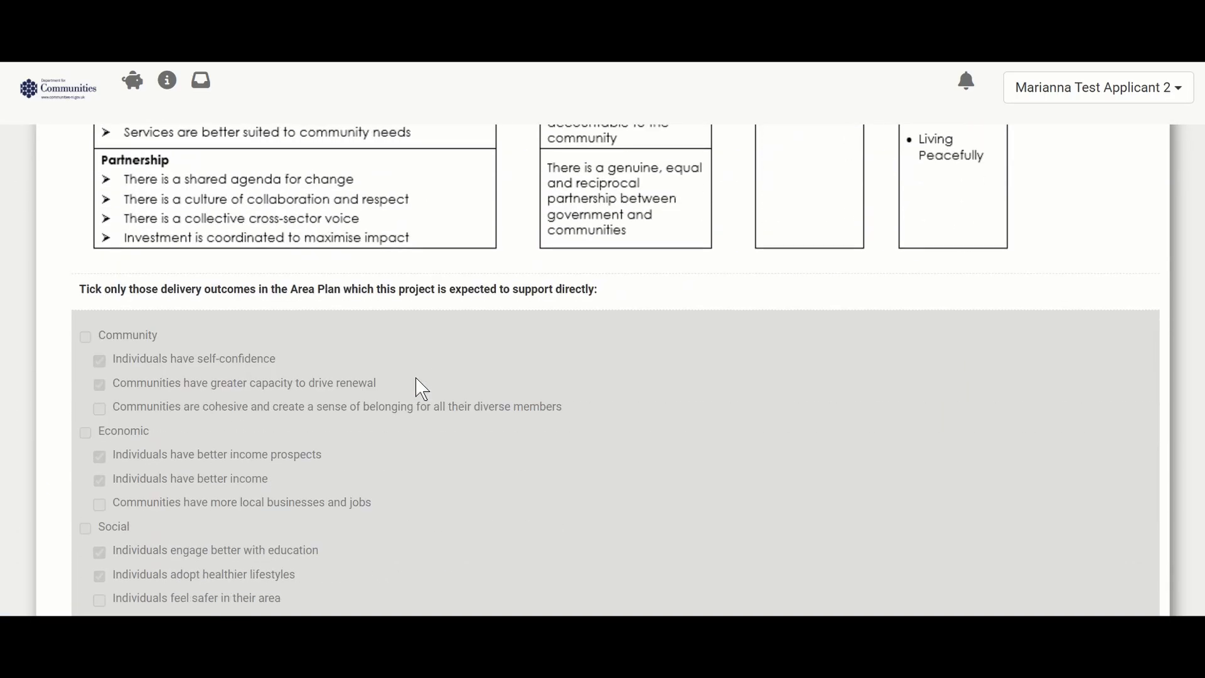
{"action": "scroll", "coordinate": [422, 389], "scroll_direction": "down", "scroll_amount": 2}
{"action": "scroll", "coordinate": [422, 389], "scroll_direction": "down", "scroll_amount": 6}
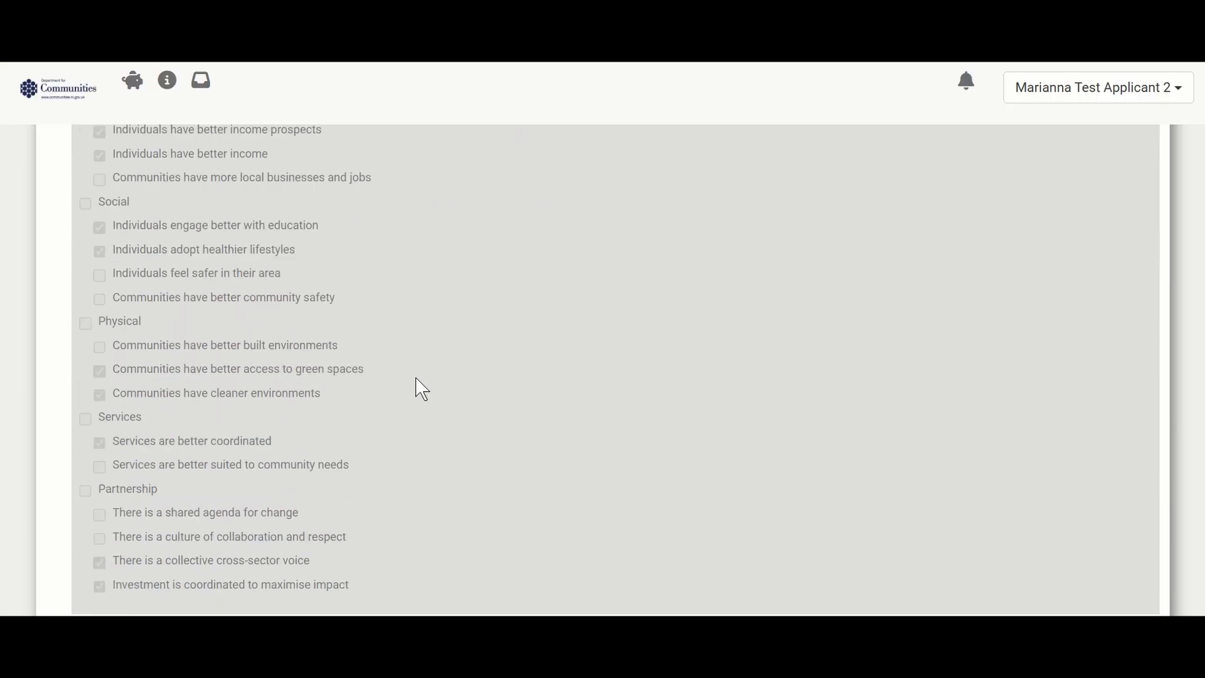
{"action": "scroll", "coordinate": [422, 389], "scroll_direction": "down", "scroll_amount": 5}
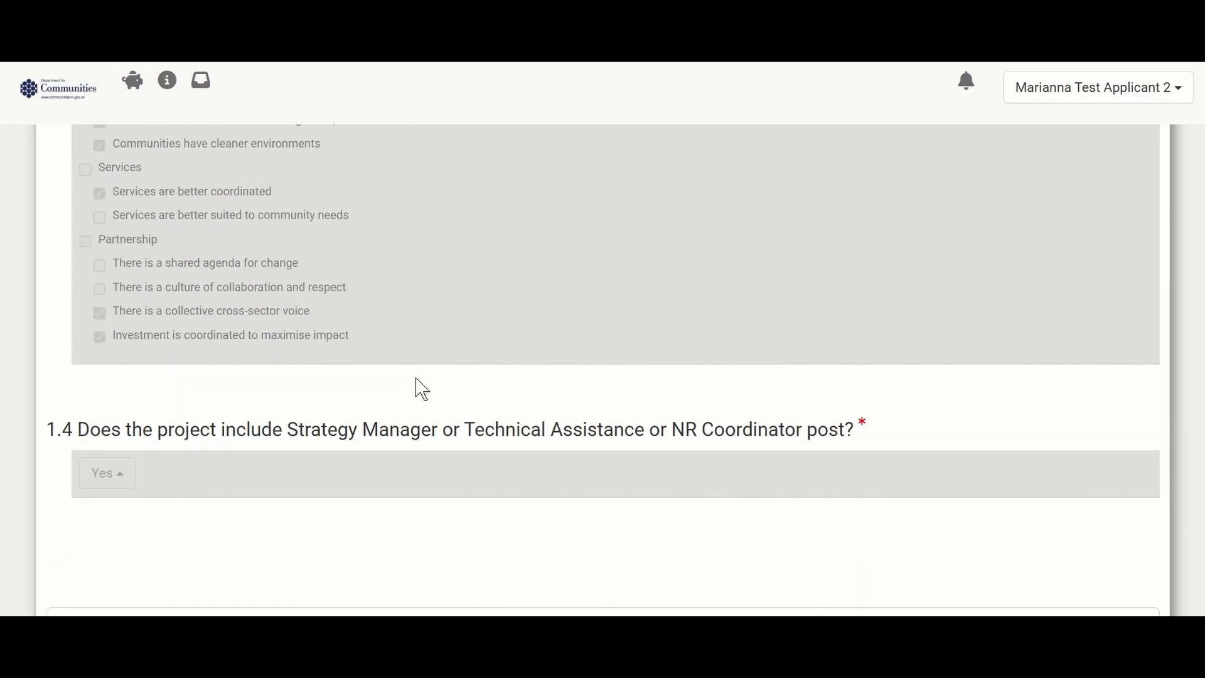
{"action": "scroll", "coordinate": [420, 388], "scroll_direction": "down", "scroll_amount": 2}
{"action": "scroll", "coordinate": [417, 388], "scroll_direction": "up", "scroll_amount": 3}
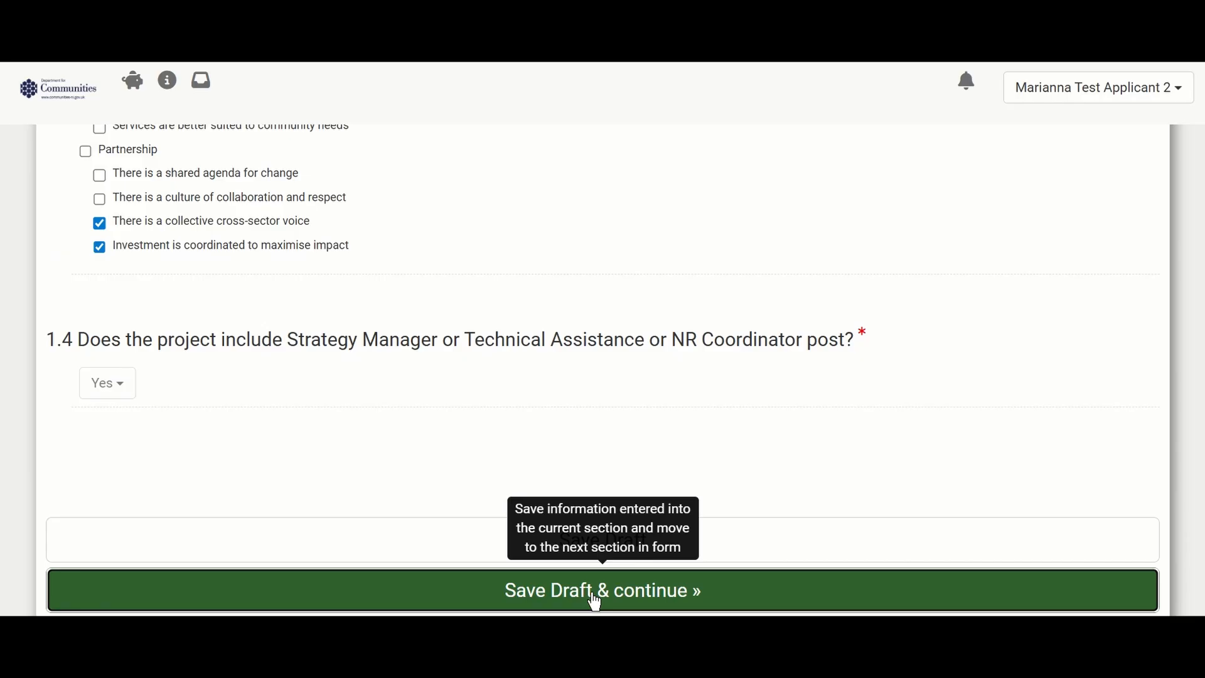
{"action": "left_click", "coordinate": [596, 585]}
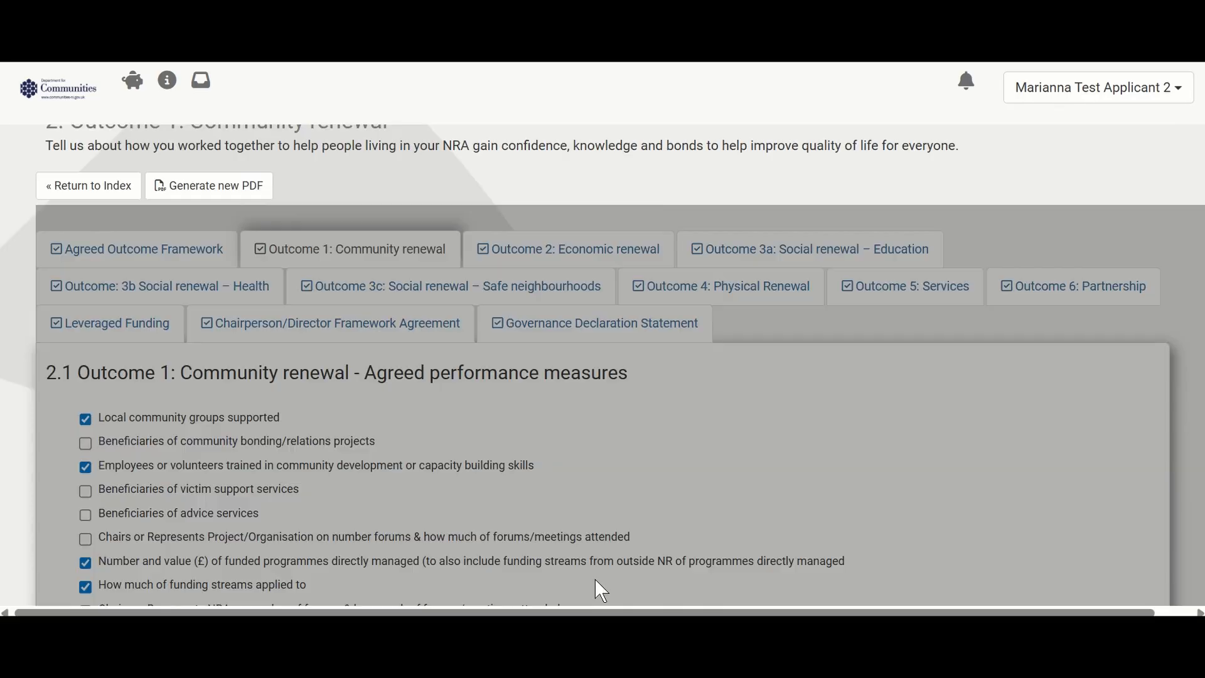
- Review the agreed performance measures and the 2.2 performance measures table in Outcome 1: Community renewal
{"action": "scroll", "coordinate": [571, 451], "scroll_direction": "down", "scroll_amount": 2}
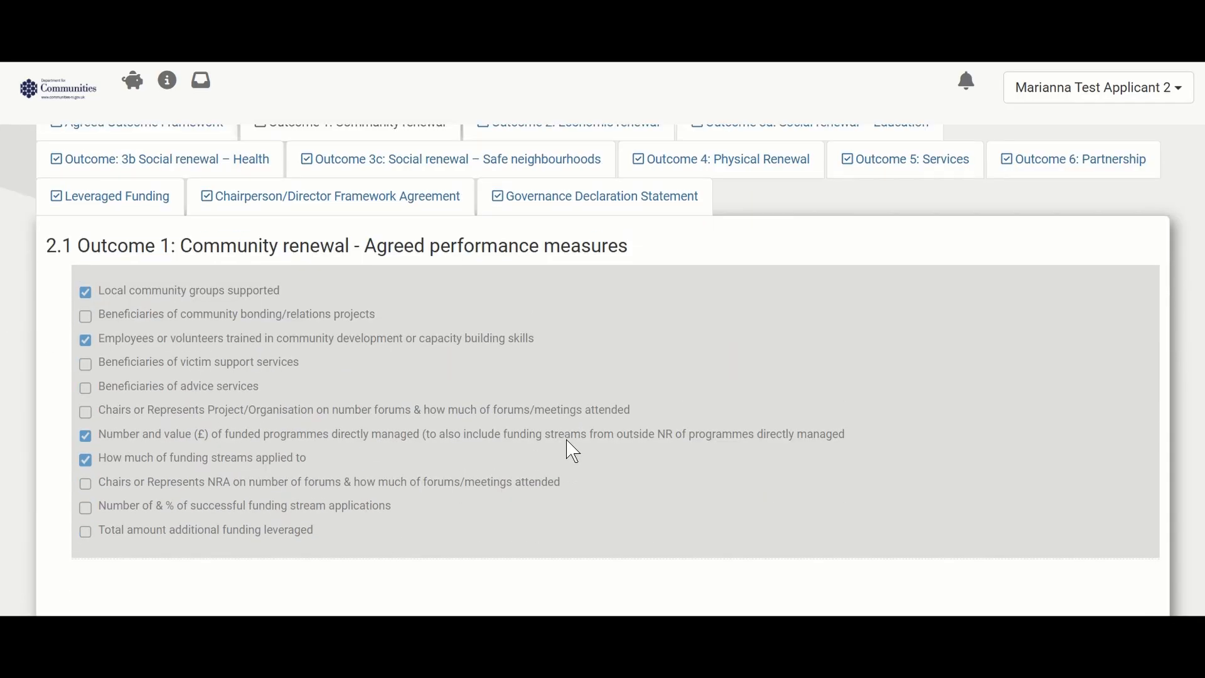
{"action": "scroll", "coordinate": [572, 450], "scroll_direction": "down", "scroll_amount": 2}
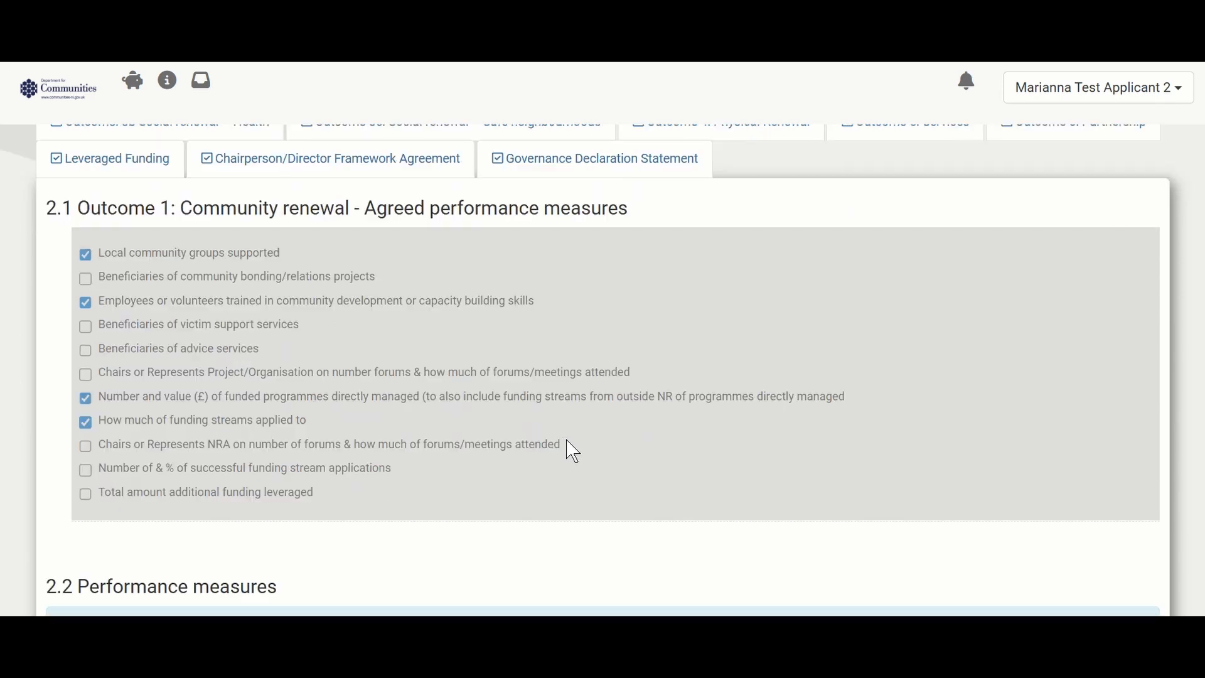
{"action": "scroll", "coordinate": [581, 420], "scroll_direction": "down", "scroll_amount": 4}
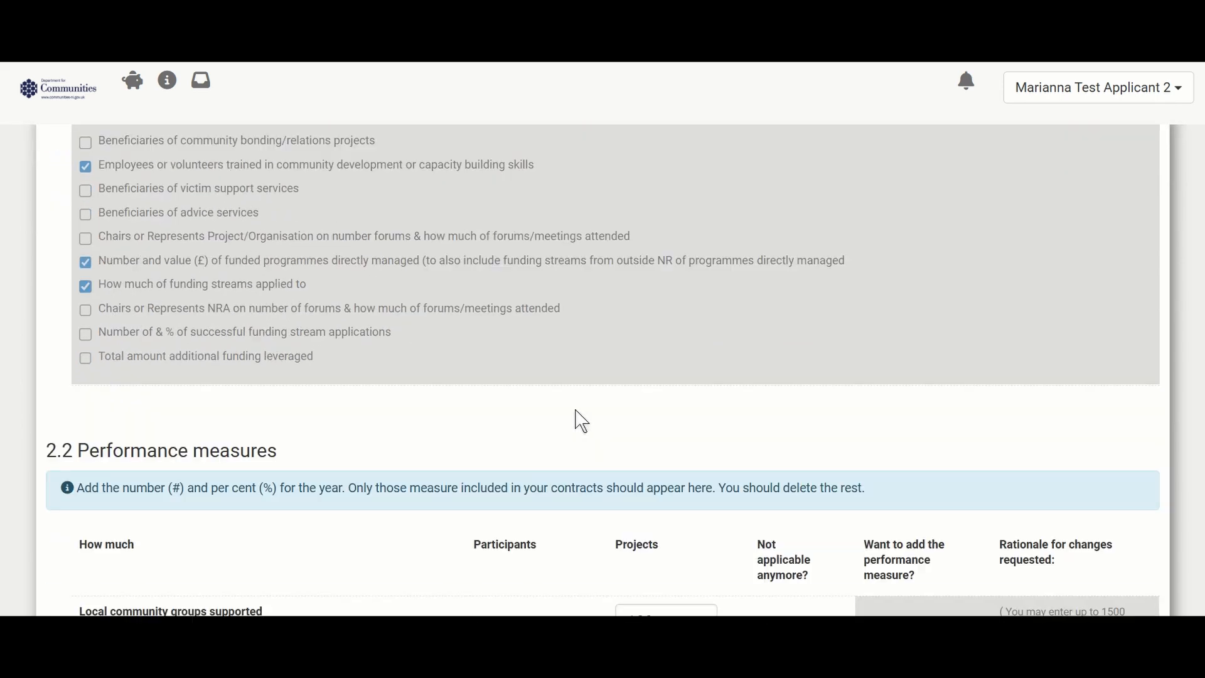
{"action": "scroll", "coordinate": [581, 421], "scroll_direction": "down", "scroll_amount": 2}
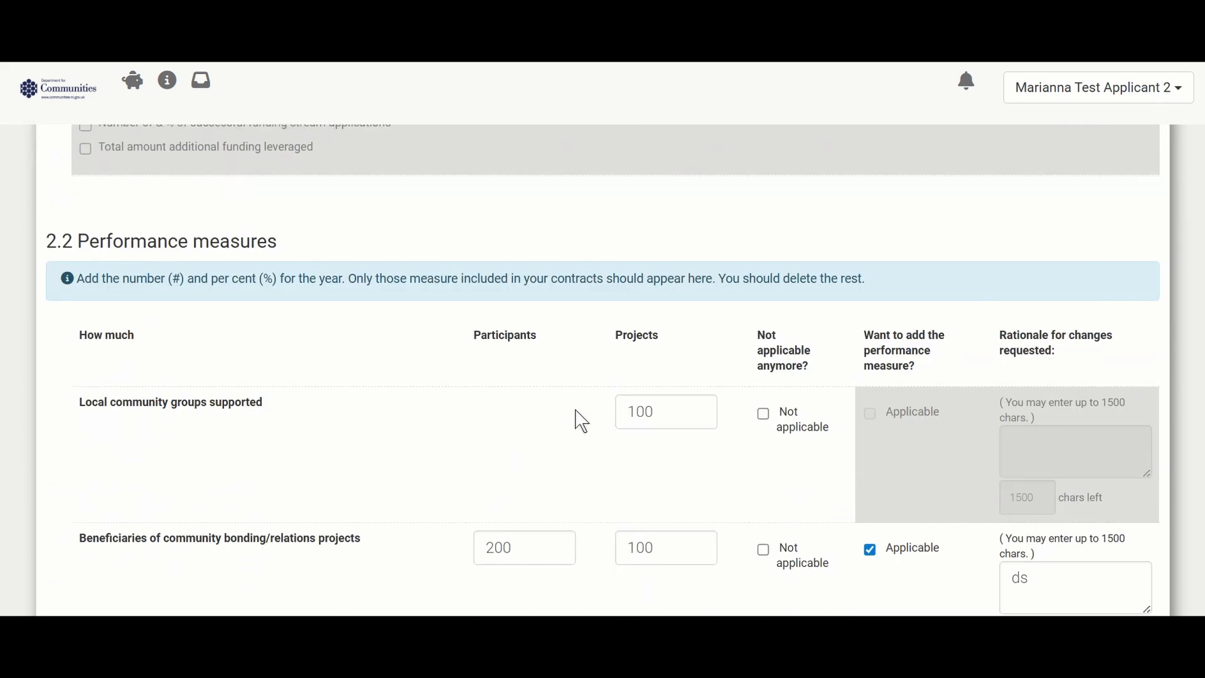
{"action": "scroll", "coordinate": [573, 423], "scroll_direction": "down", "scroll_amount": 2}
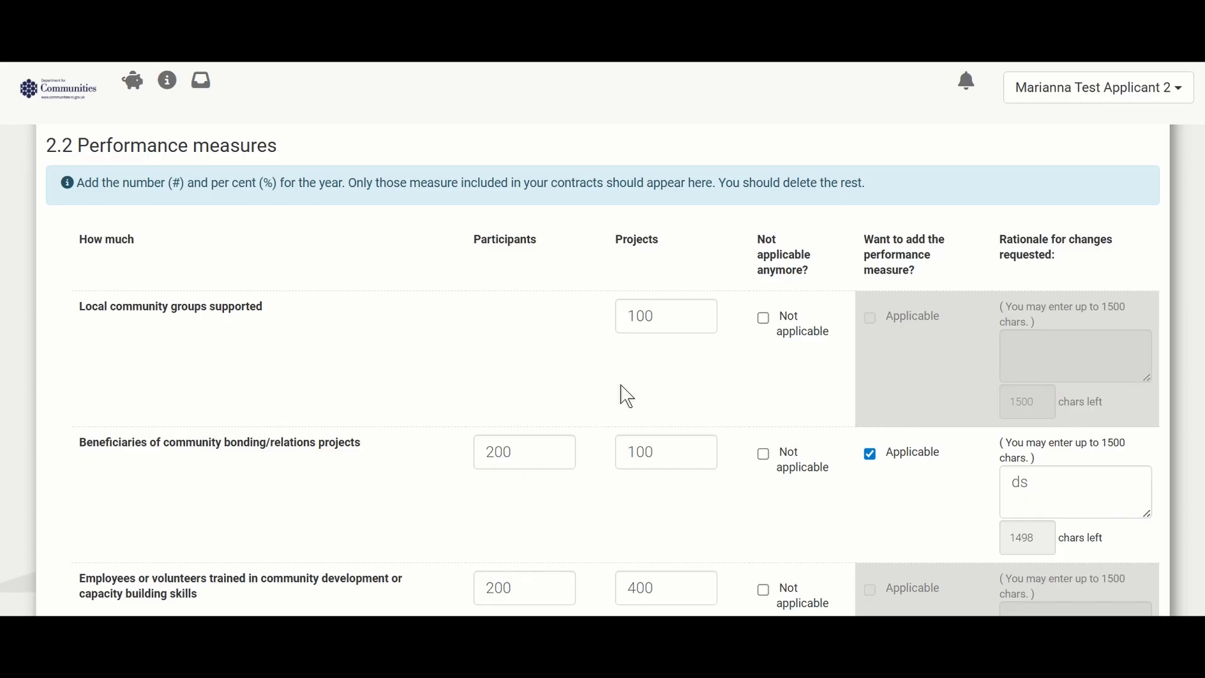
{"action": "scroll", "coordinate": [627, 395], "scroll_direction": "down", "scroll_amount": 4}
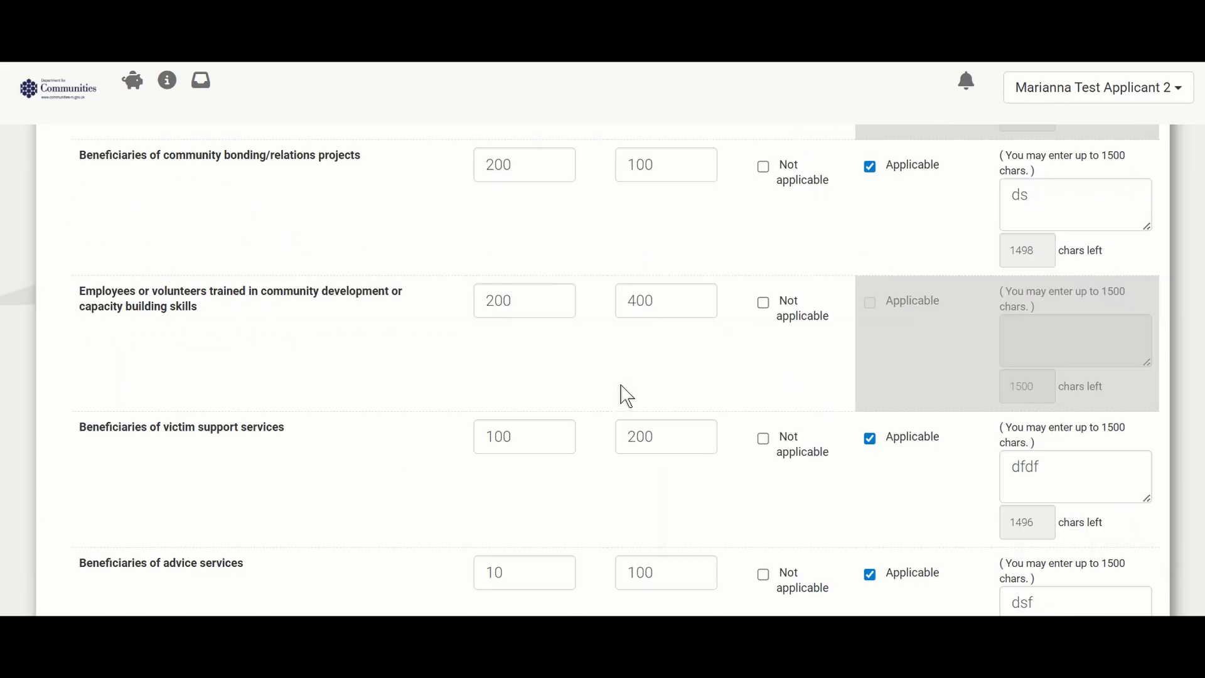
{"action": "scroll", "coordinate": [628, 396], "scroll_direction": "down", "scroll_amount": 7}
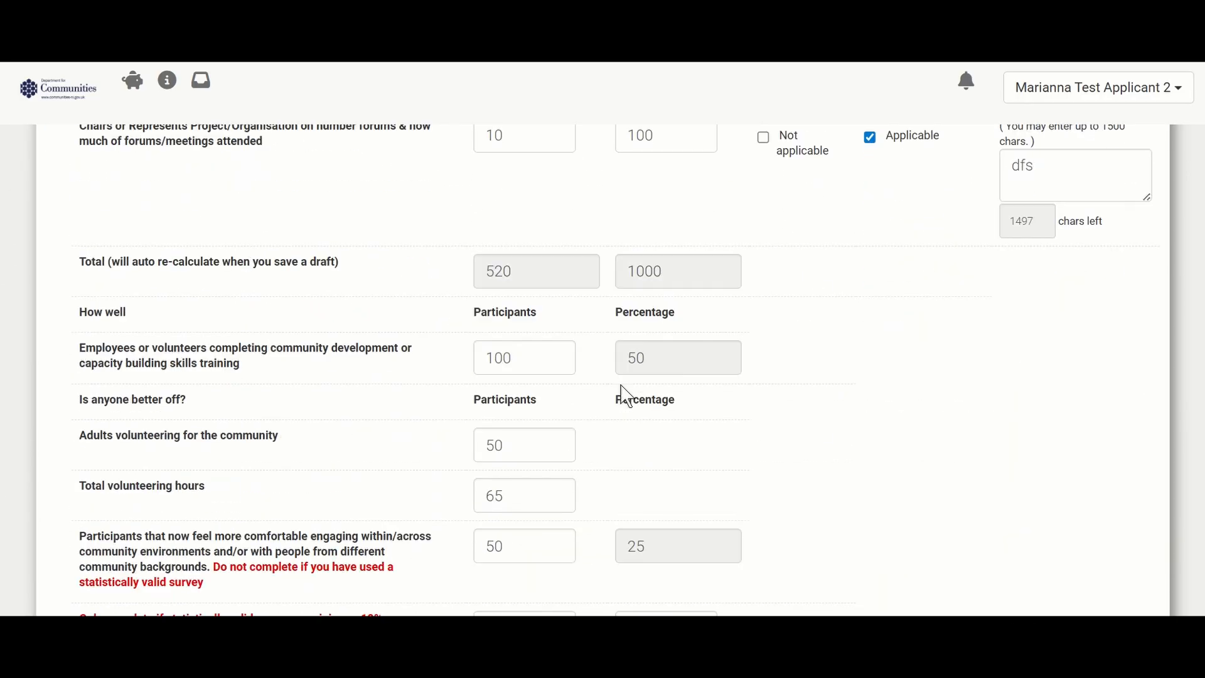
{"action": "scroll", "coordinate": [628, 396], "scroll_direction": "down", "scroll_amount": 2}
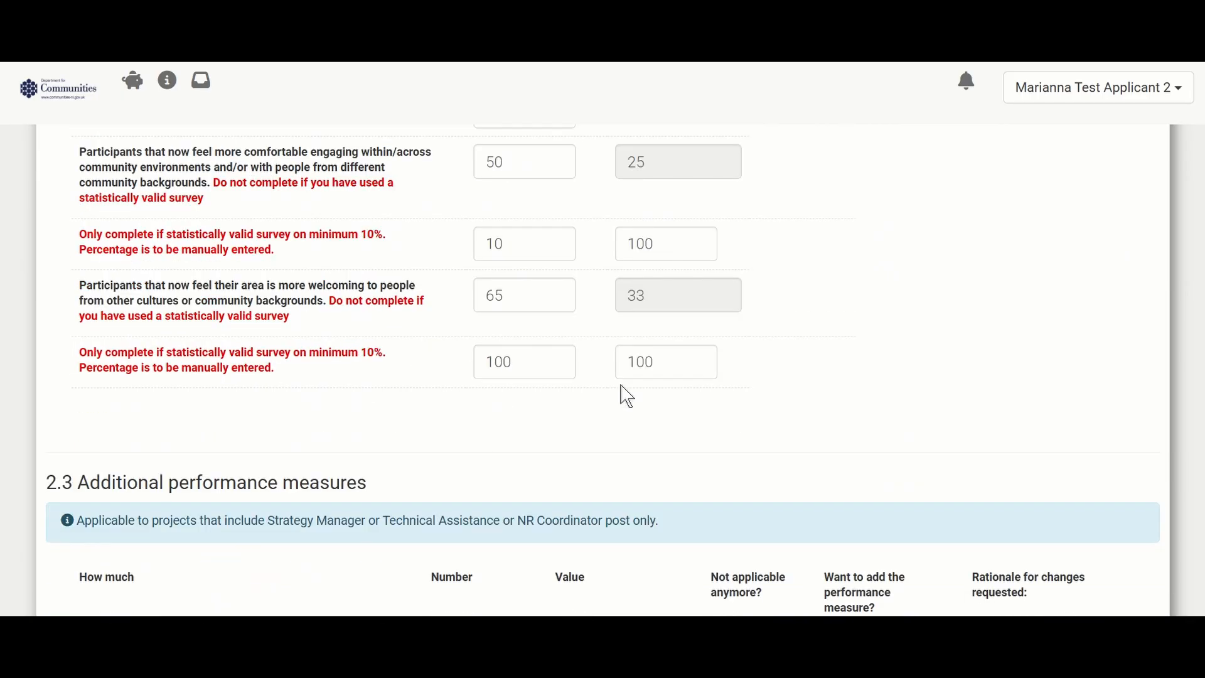
- Review Outcome 1's additional performance measures, What you did and The story behind the statistics, and save the draft to continue
{"action": "scroll", "coordinate": [354, 288], "scroll_direction": "down", "scroll_amount": 7}
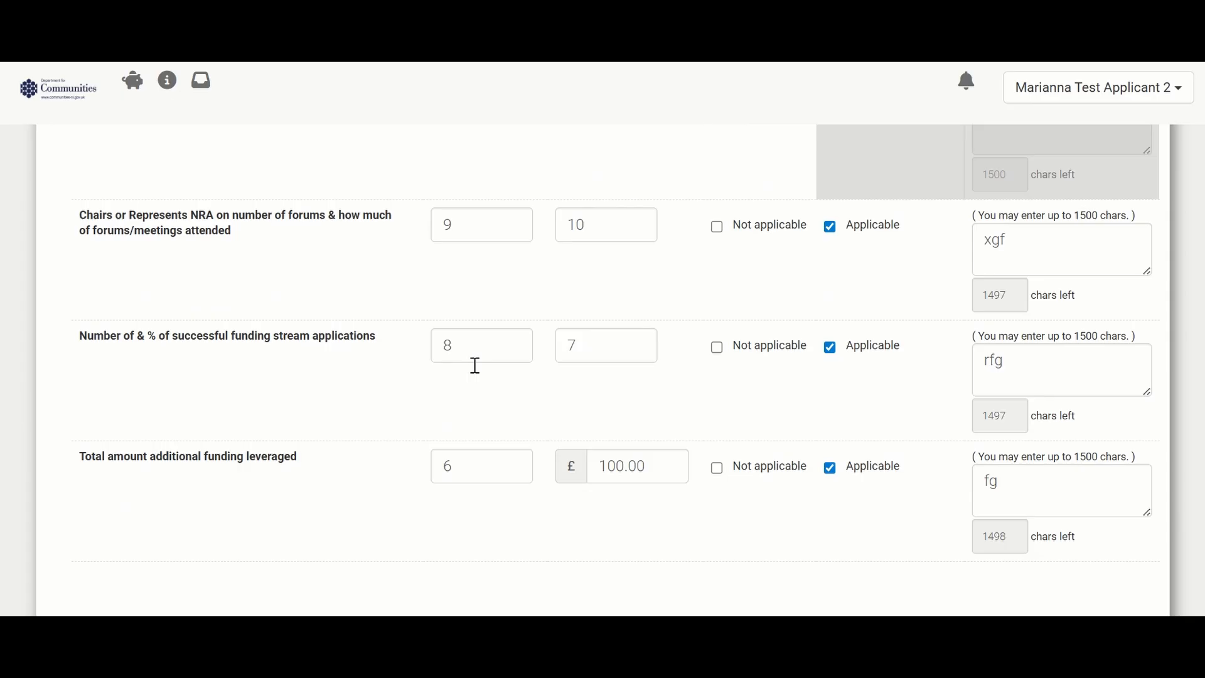
{"action": "scroll", "coordinate": [475, 365], "scroll_direction": "down", "scroll_amount": 4}
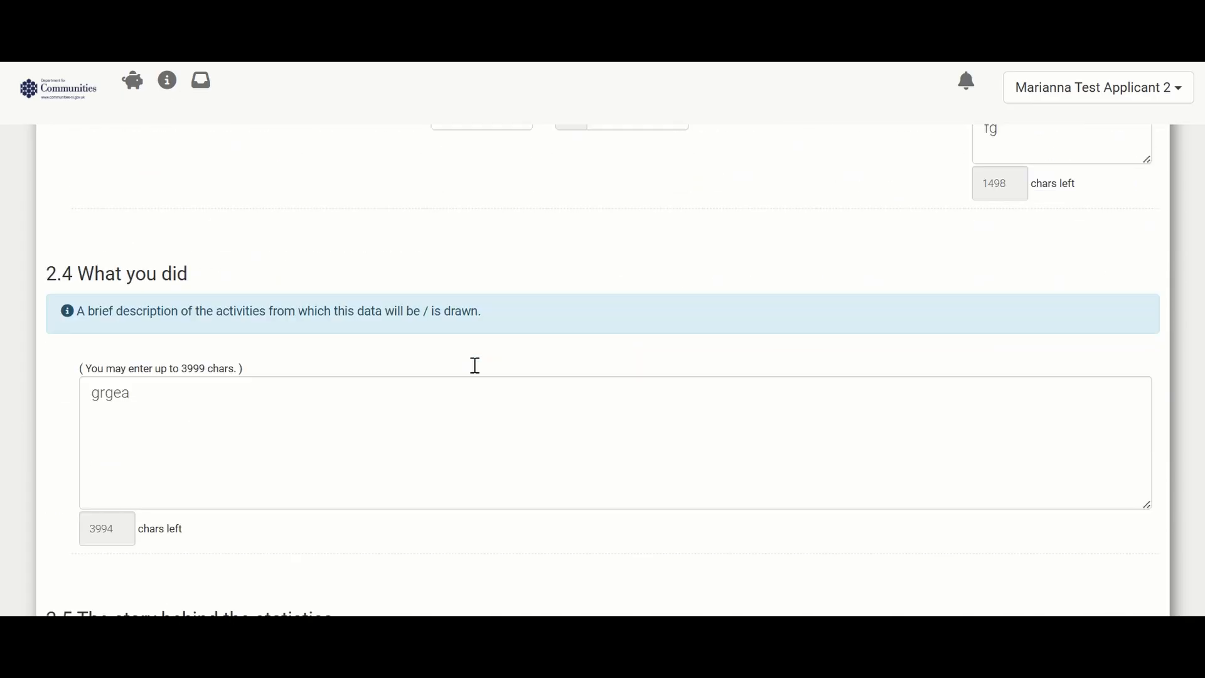
{"action": "scroll", "coordinate": [476, 365], "scroll_direction": "down", "scroll_amount": 1}
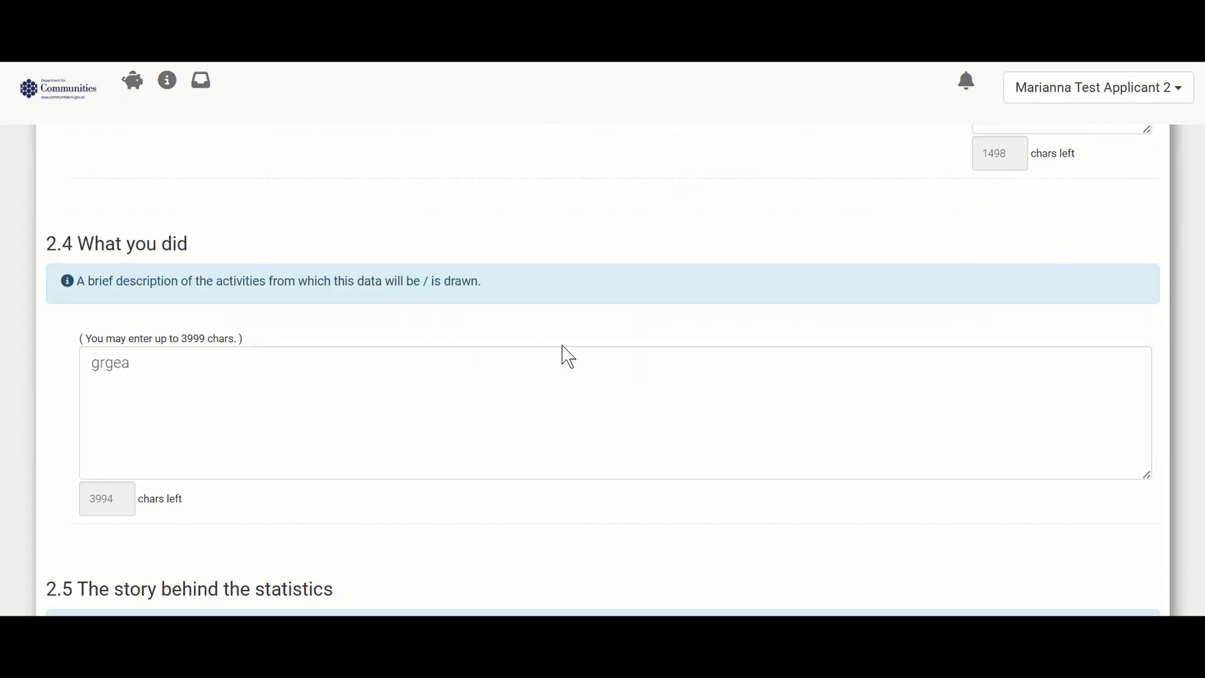
{"action": "scroll", "coordinate": [570, 357], "scroll_direction": "down", "scroll_amount": 3}
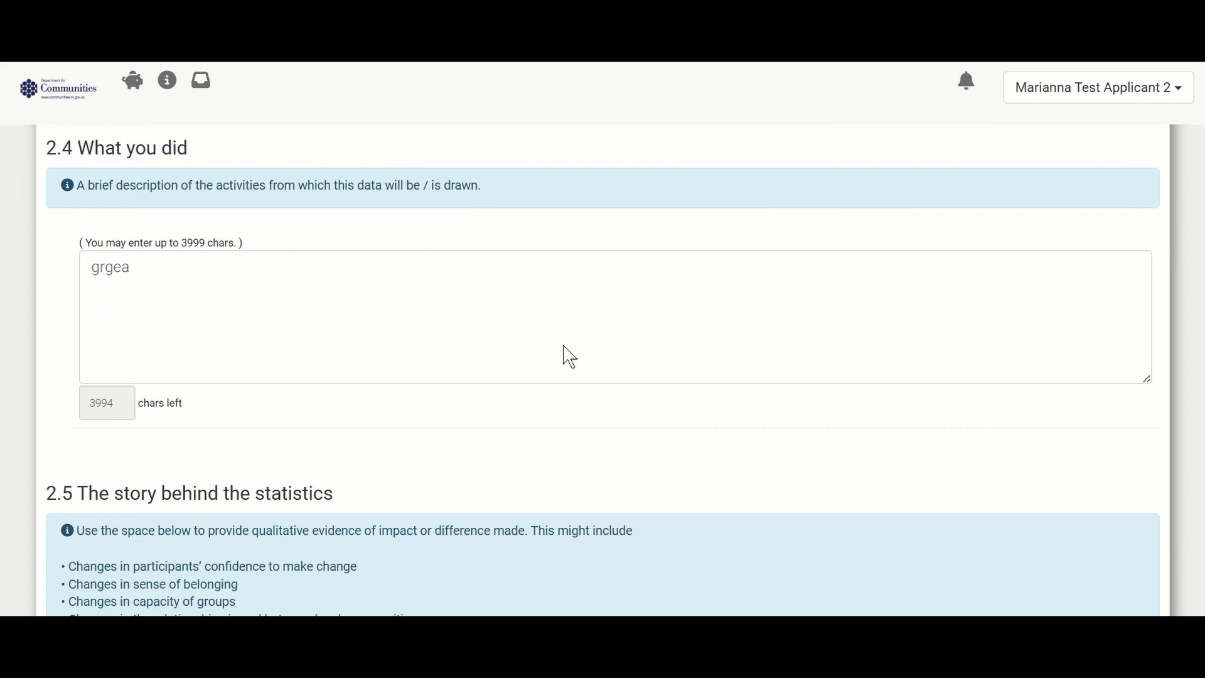
{"action": "scroll", "coordinate": [570, 358], "scroll_direction": "down", "scroll_amount": 5}
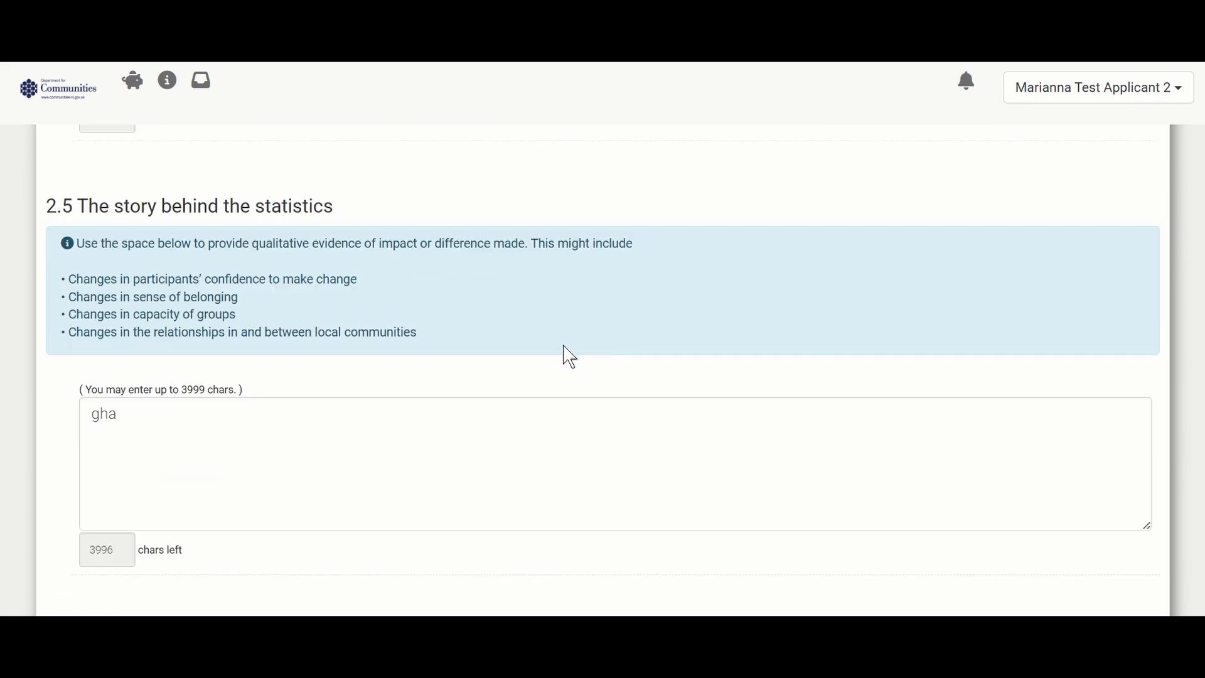
{"action": "scroll", "coordinate": [569, 357], "scroll_direction": "down", "scroll_amount": 3}
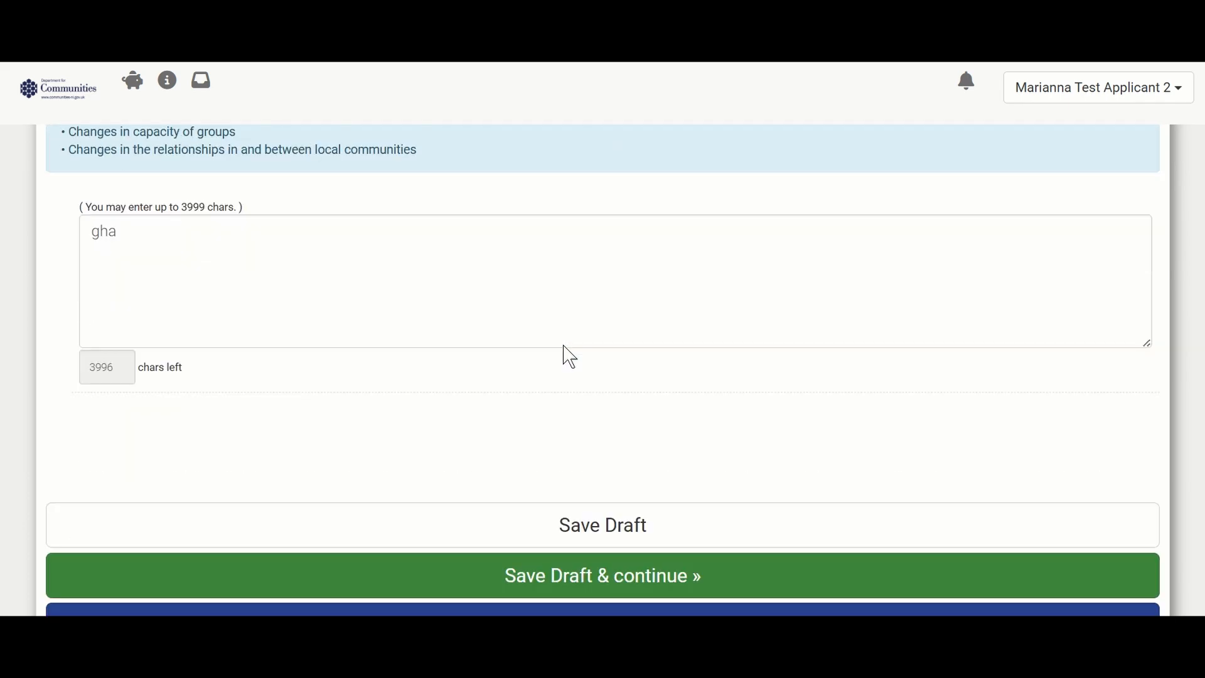
{"action": "scroll", "coordinate": [570, 358], "scroll_direction": "down", "scroll_amount": 2}
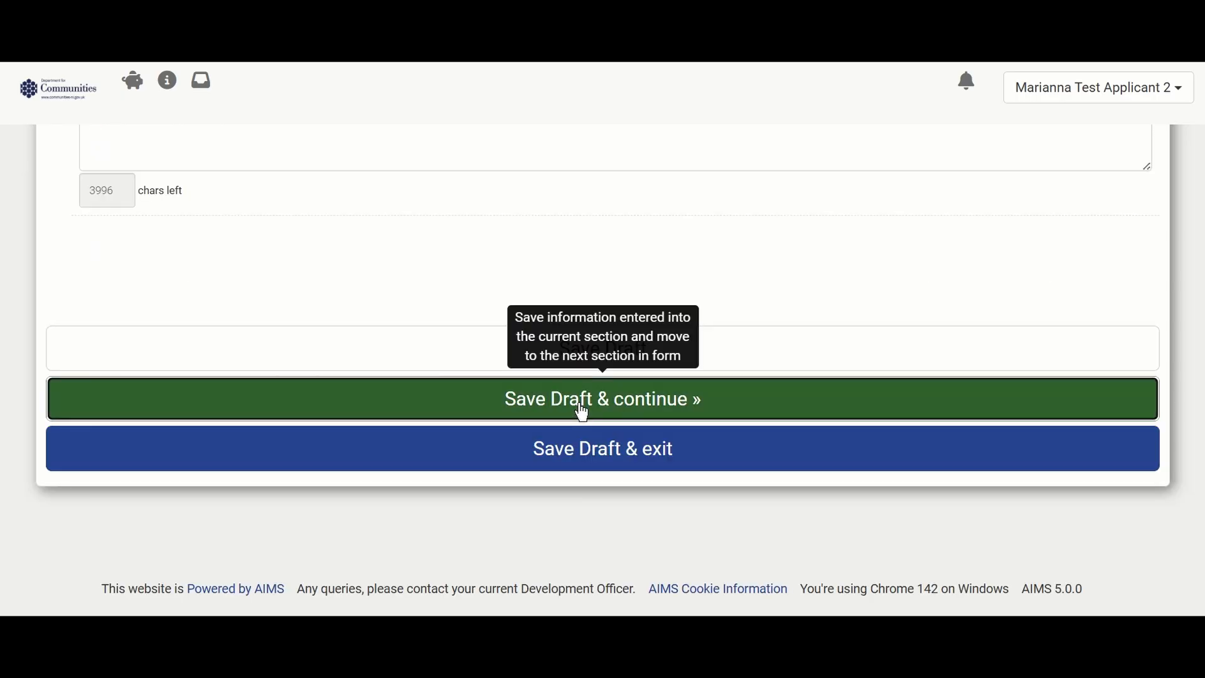
{"action": "left_click", "coordinate": [585, 415]}
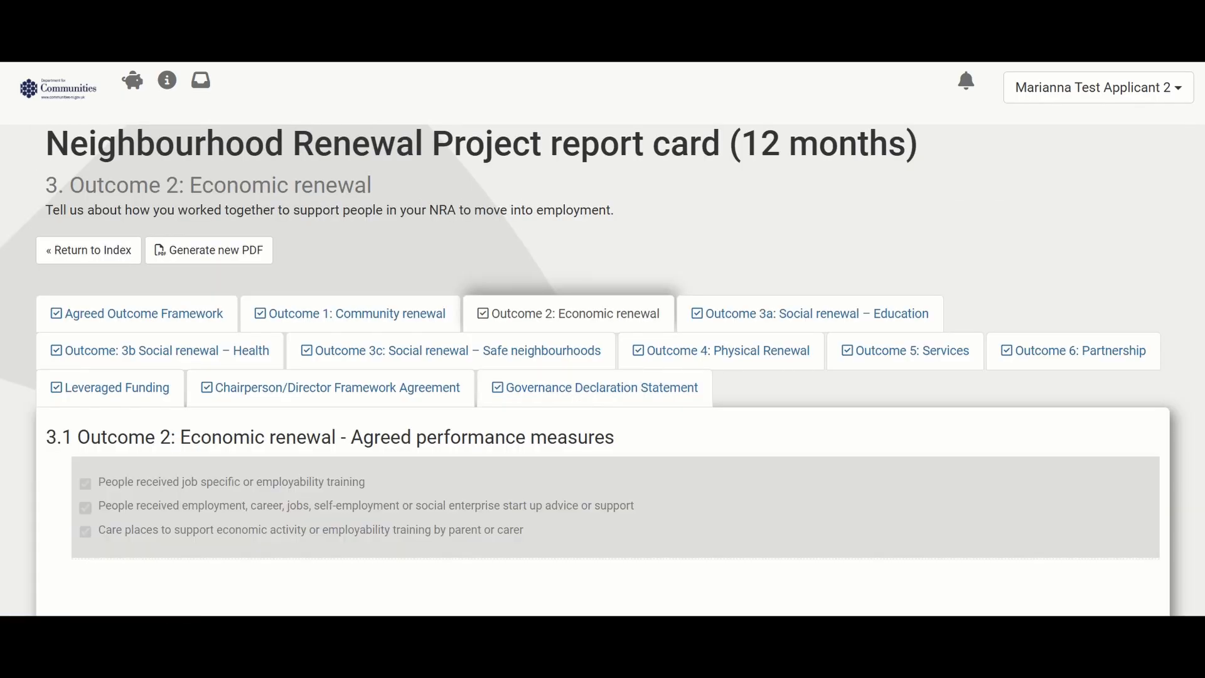
- Review the performance measures and narrative answers in Outcome 2: Economic renewal and save the draft to continue
{"action": "scroll", "coordinate": [806, 345], "scroll_direction": "down", "scroll_amount": 3}
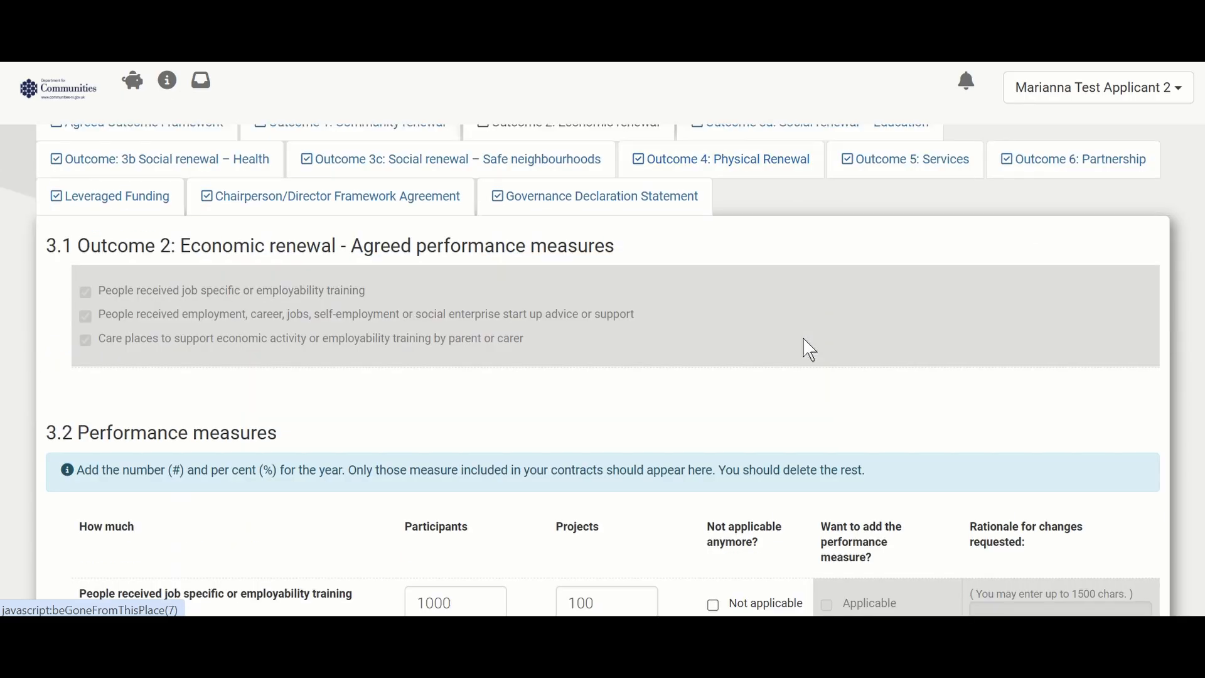
{"action": "scroll", "coordinate": [810, 350], "scroll_direction": "down", "scroll_amount": 10}
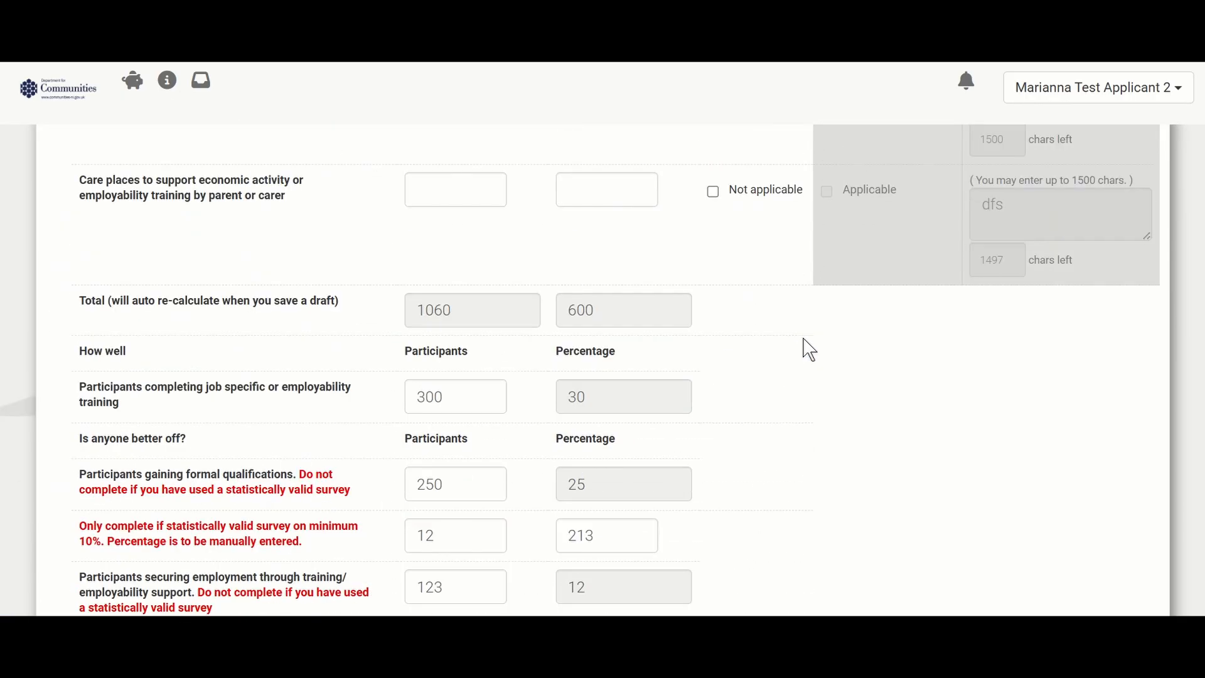
{"action": "scroll", "coordinate": [810, 349], "scroll_direction": "down", "scroll_amount": 15}
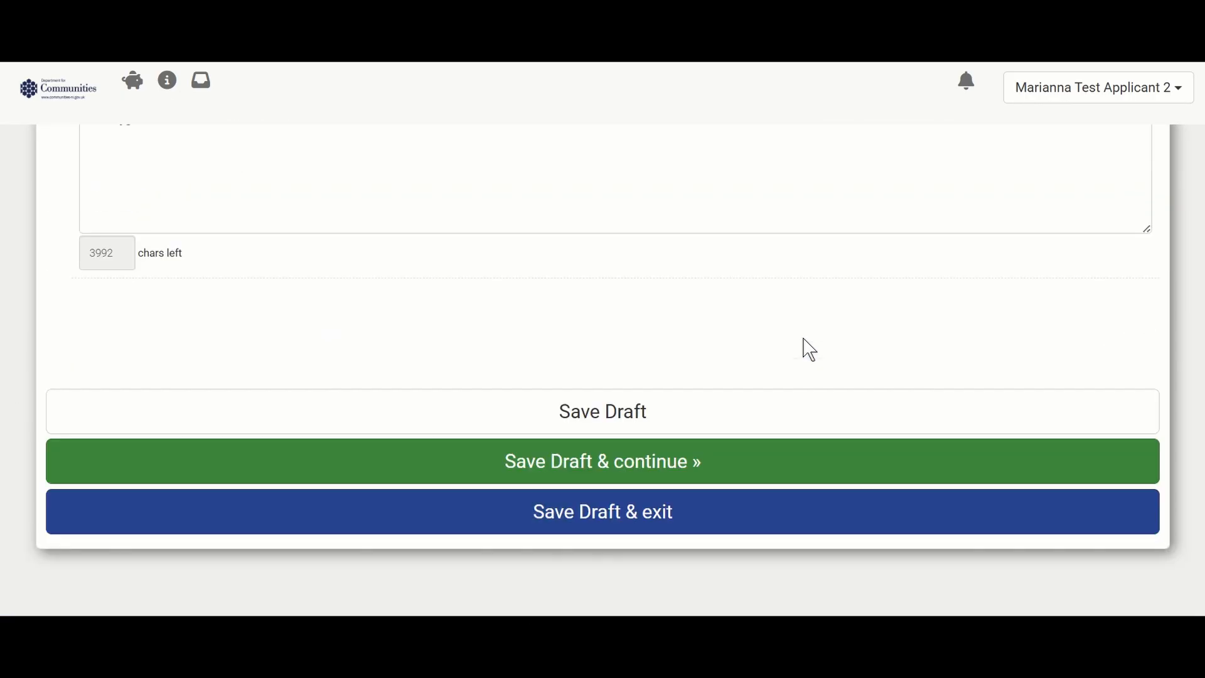
{"action": "scroll", "coordinate": [810, 350], "scroll_direction": "down", "scroll_amount": 1}
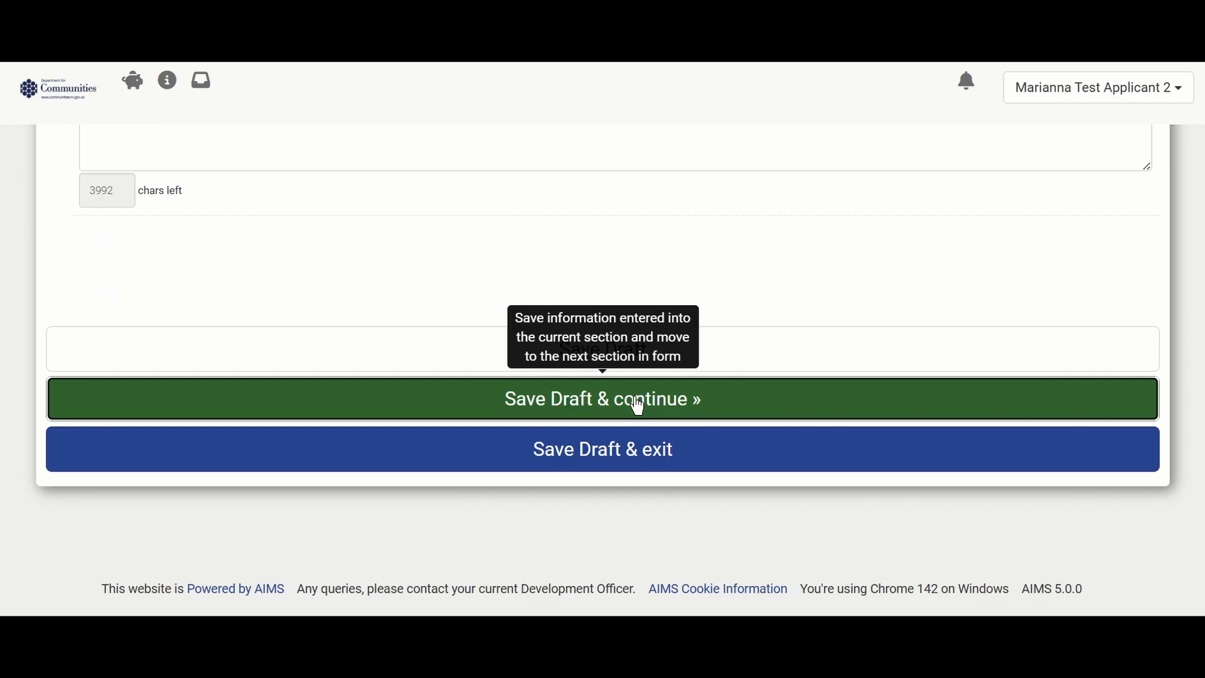
{"action": "left_click", "coordinate": [639, 405]}
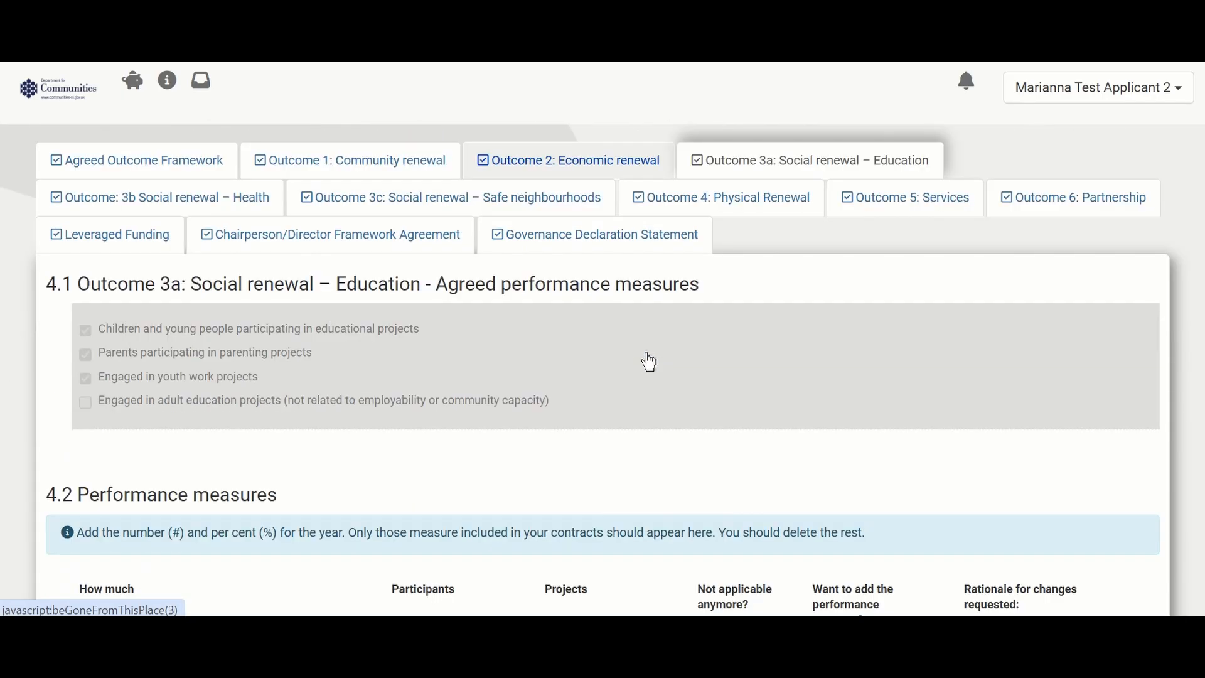
- Review the performance measures and narrative answers in Outcome 3a: Social renewal – Education and save the draft to continue
{"action": "scroll", "coordinate": [653, 363], "scroll_direction": "down", "scroll_amount": 10}
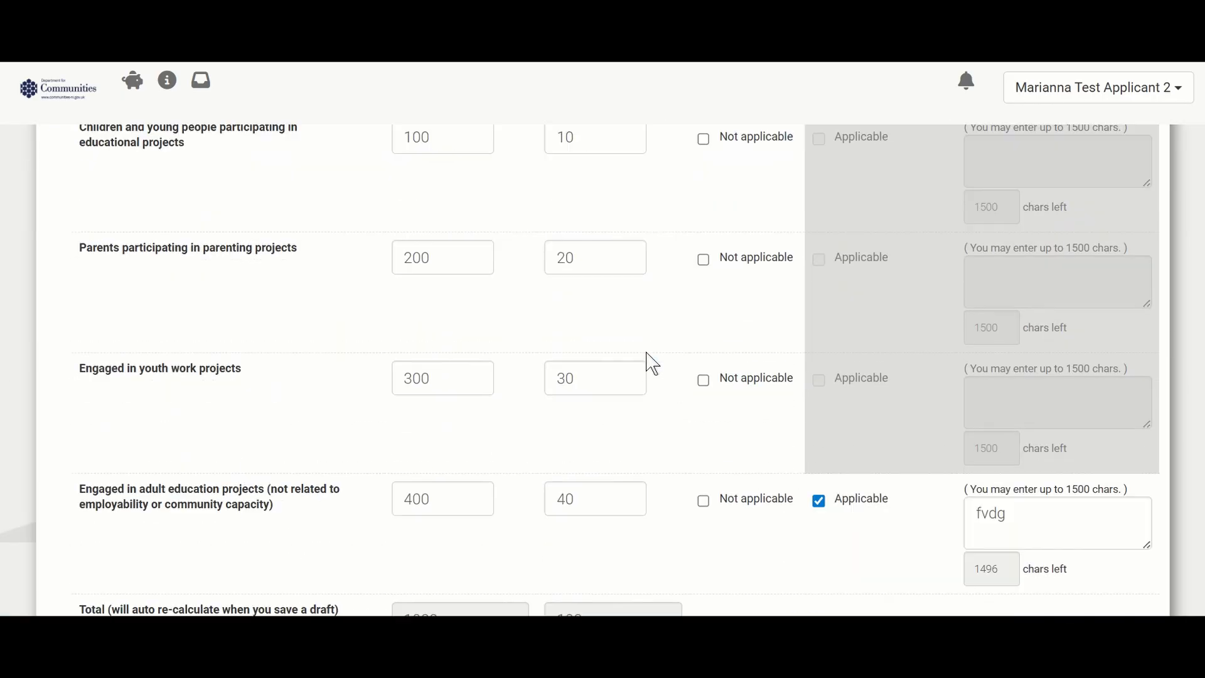
{"action": "scroll", "coordinate": [653, 363], "scroll_direction": "down", "scroll_amount": 15}
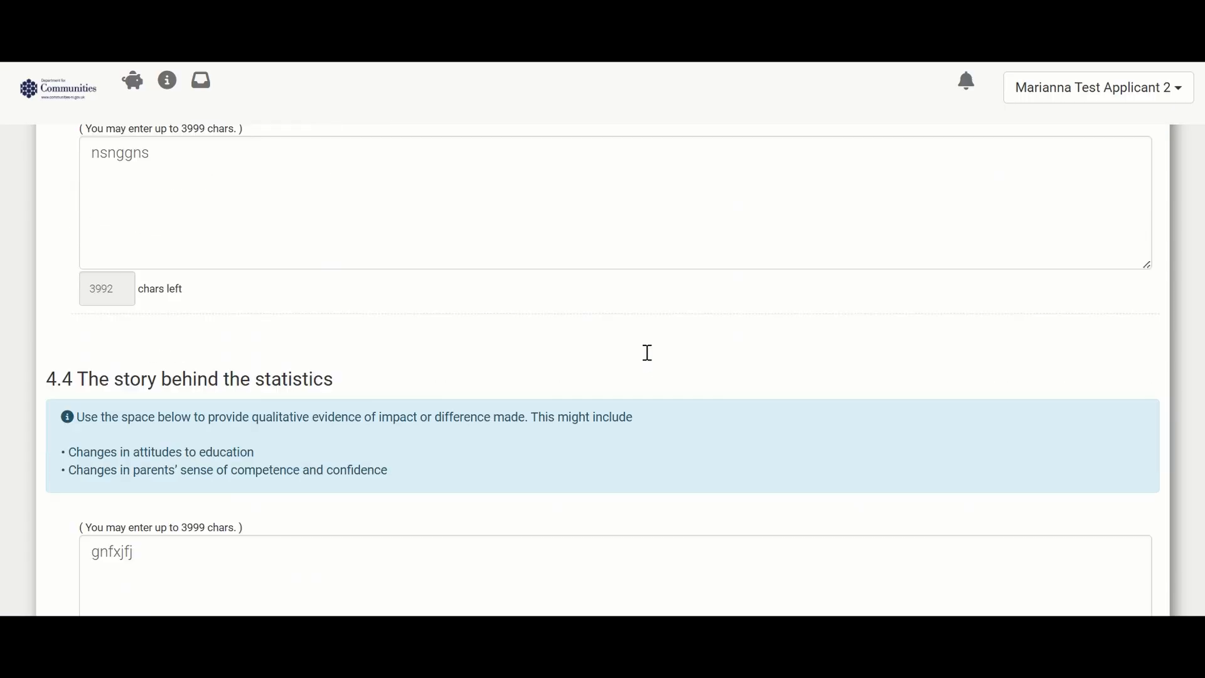
{"action": "scroll", "coordinate": [648, 353], "scroll_direction": "down", "scroll_amount": 5}
{"action": "left_click", "coordinate": [662, 511]}
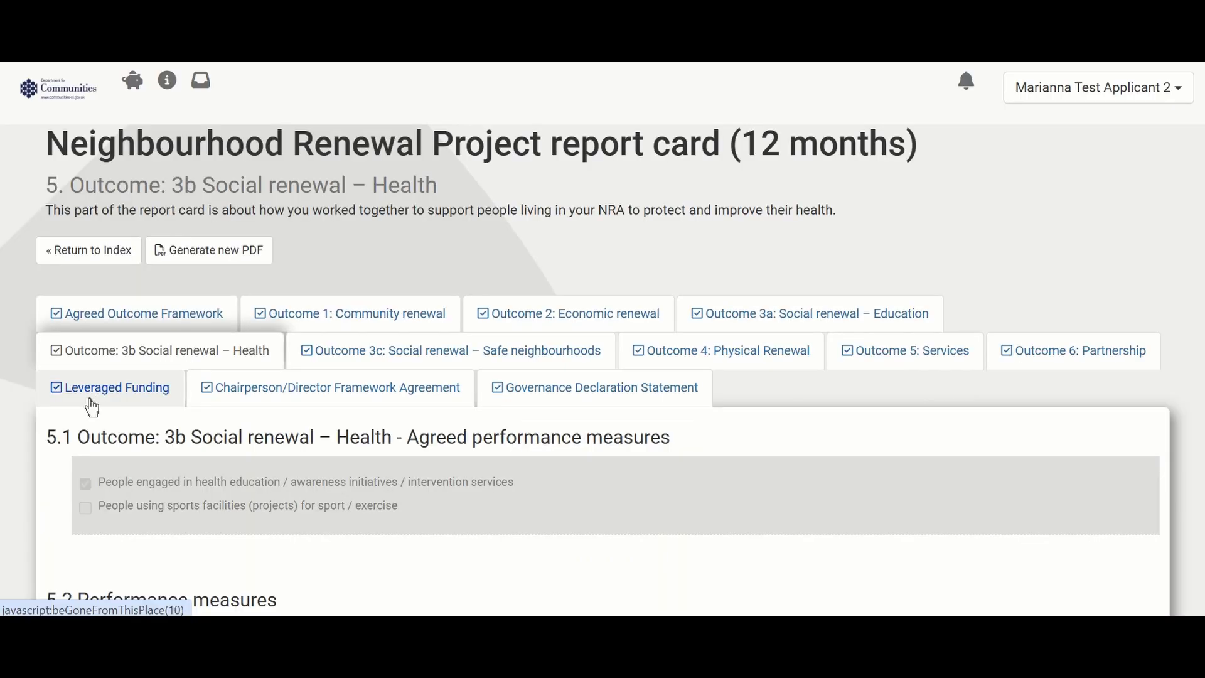
- Open the Leveraged Funding section and review the funding sources and amounts entered in 10.1
{"action": "left_click", "coordinate": [72, 406]}
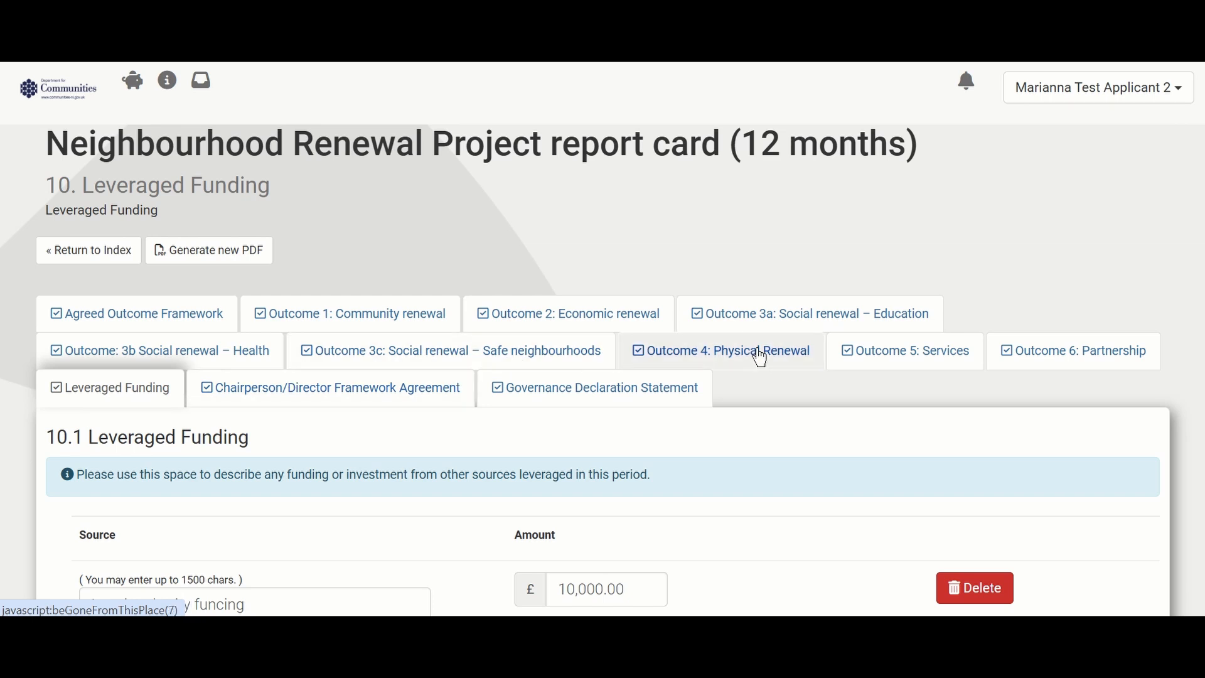
{"action": "scroll", "coordinate": [761, 356], "scroll_direction": "down", "scroll_amount": 3}
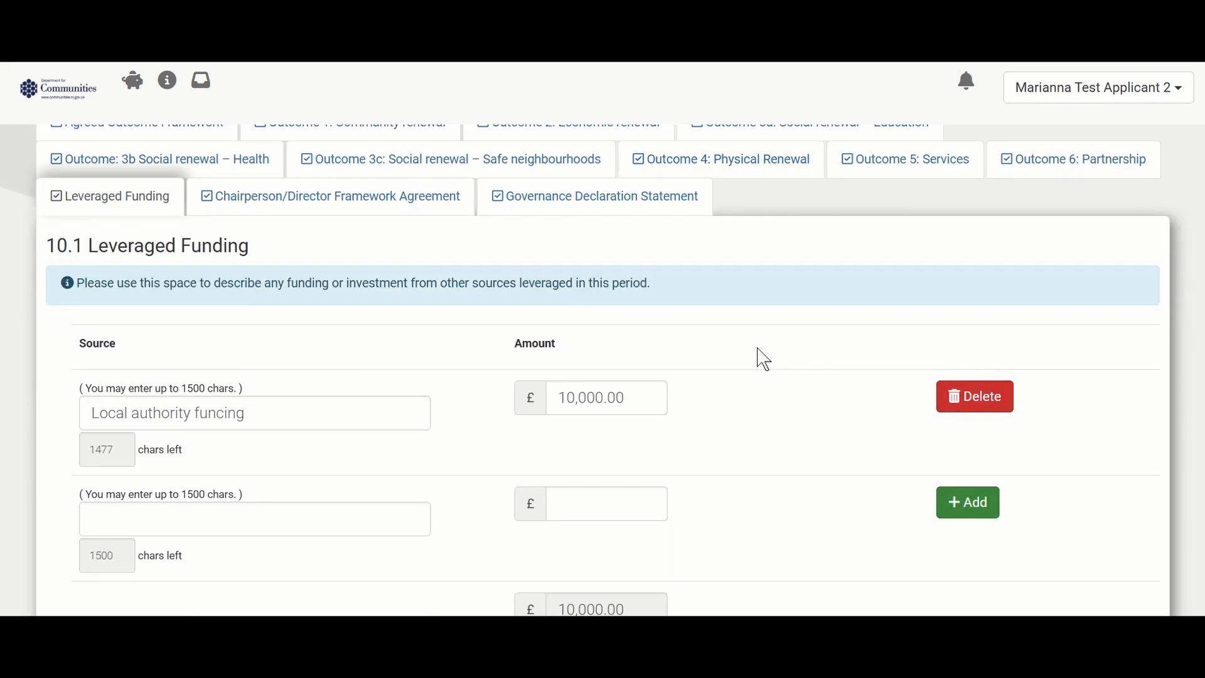
{"action": "scroll", "coordinate": [763, 360], "scroll_direction": "down", "scroll_amount": 2}
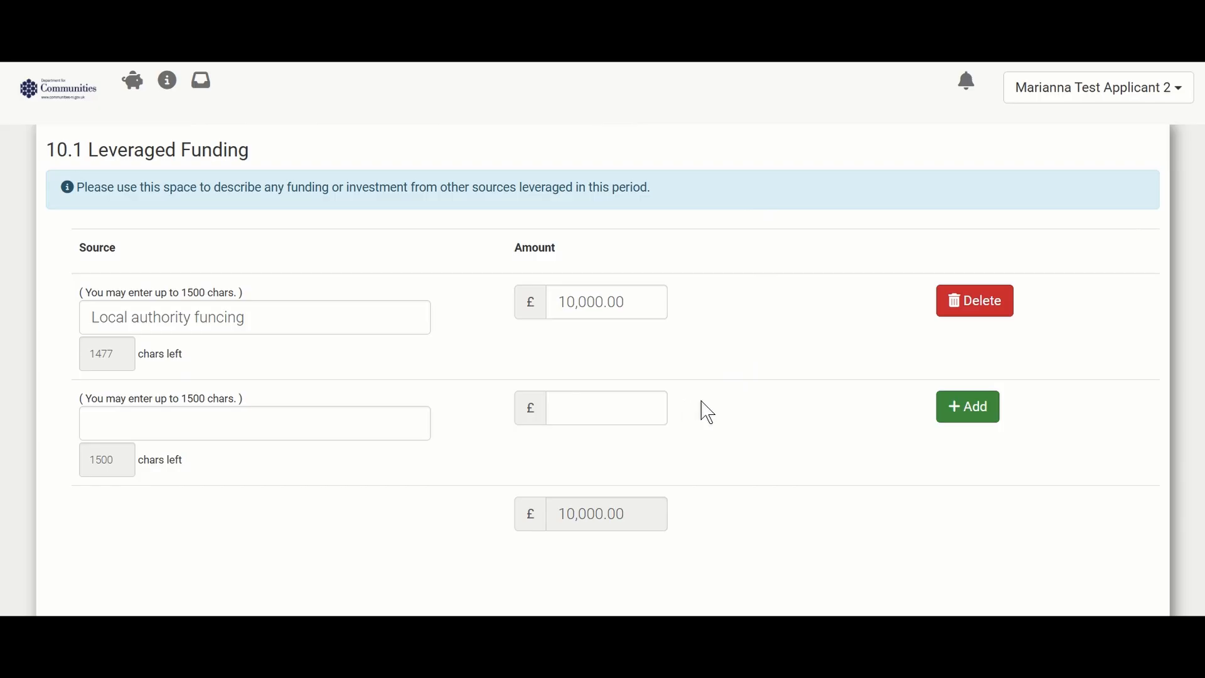
- Save the Leveraged Funding and Chairperson/Director Framework Agreement sections as drafts and continue to the Governance Declaration Statement
{"action": "scroll", "coordinate": [747, 408], "scroll_direction": "down", "scroll_amount": 2}
{"action": "scroll", "coordinate": [748, 408], "scroll_direction": "down", "scroll_amount": 3}
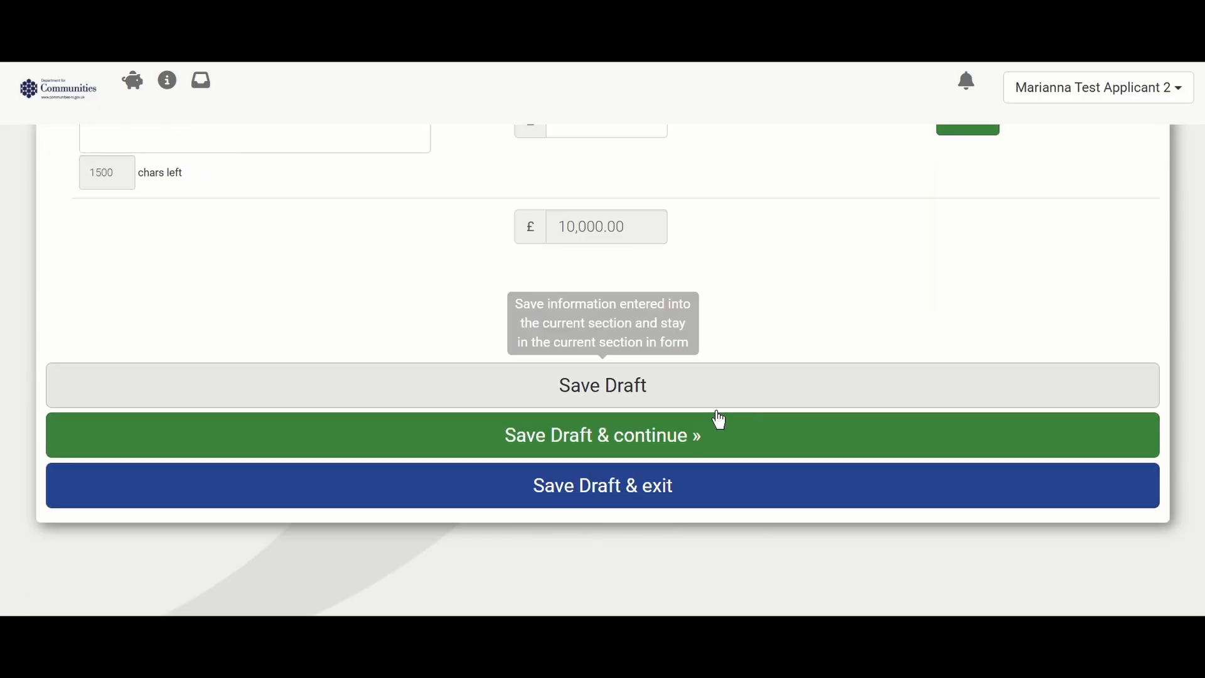
{"action": "left_click", "coordinate": [678, 449]}
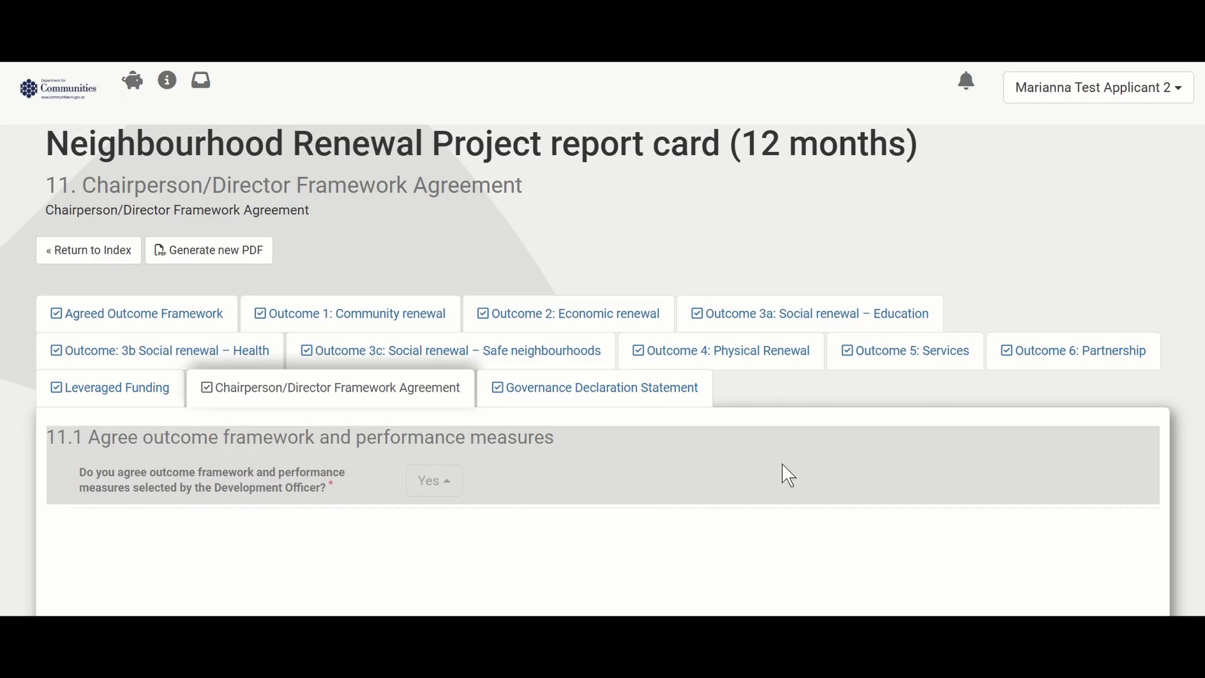
{"action": "scroll", "coordinate": [770, 458], "scroll_direction": "down", "scroll_amount": 2}
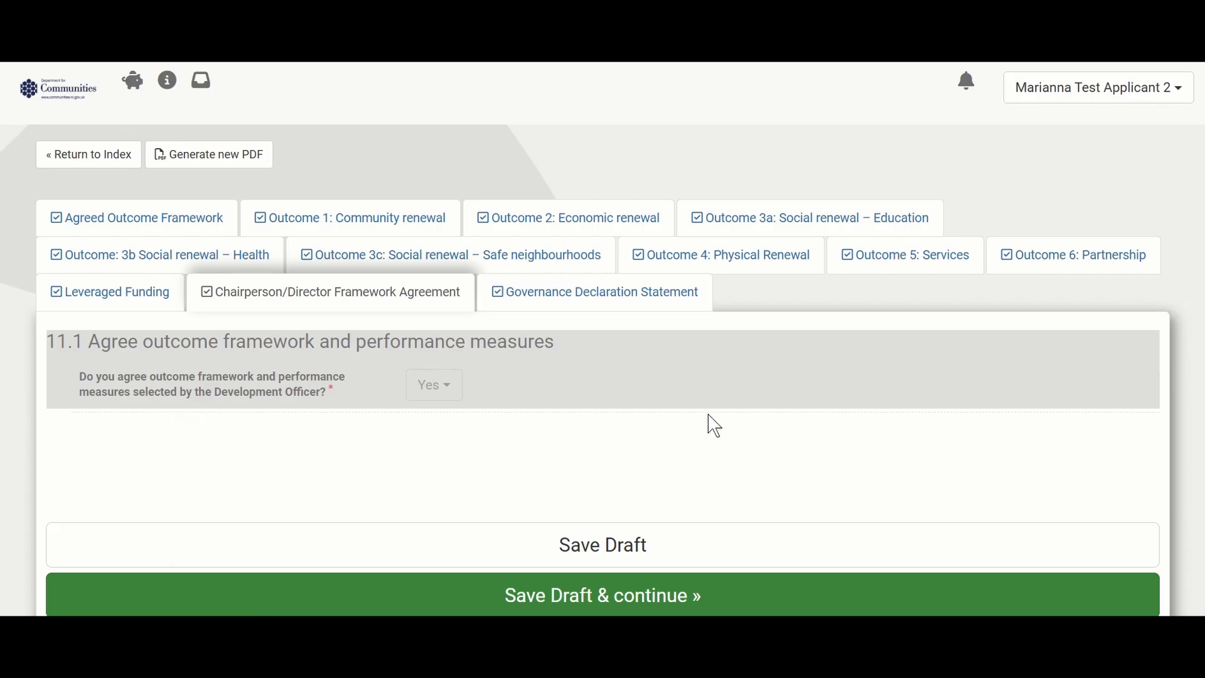
{"action": "scroll", "coordinate": [714, 426], "scroll_direction": "down", "scroll_amount": 2}
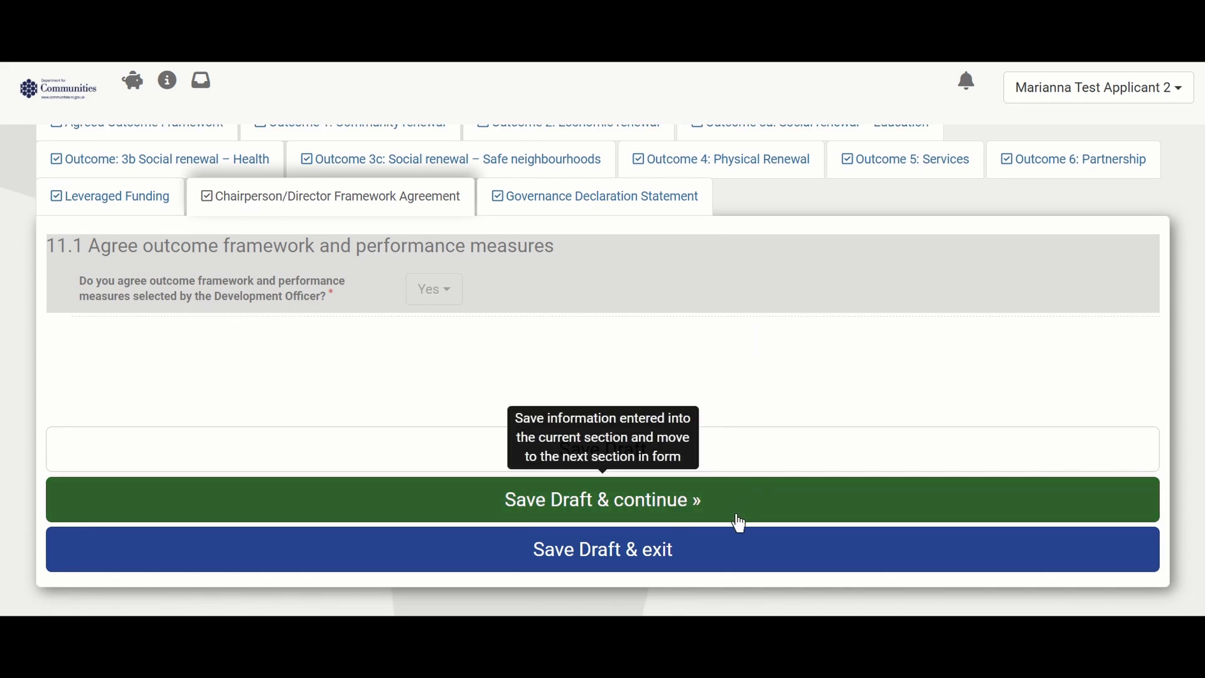
{"action": "left_click", "coordinate": [738, 521]}
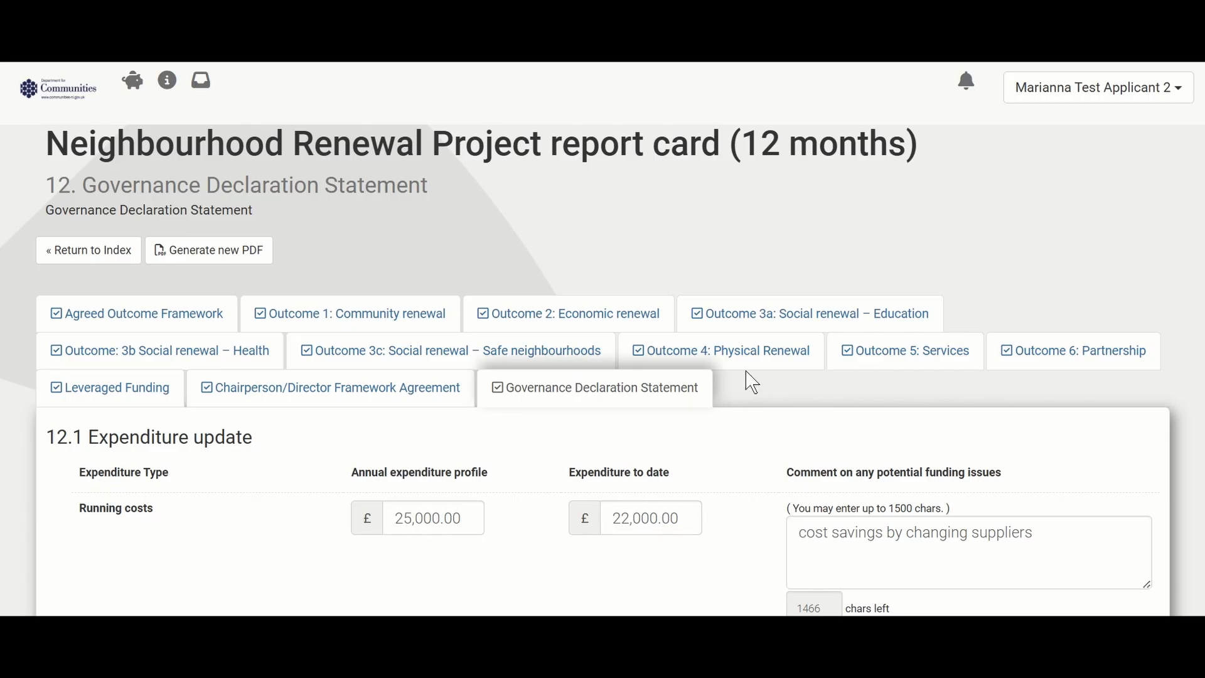
- Review the Governance Declaration Statement's expenditure update, voluntary and community organisations, other funders update and governance update answers
{"action": "scroll", "coordinate": [772, 359], "scroll_direction": "down", "scroll_amount": 3}
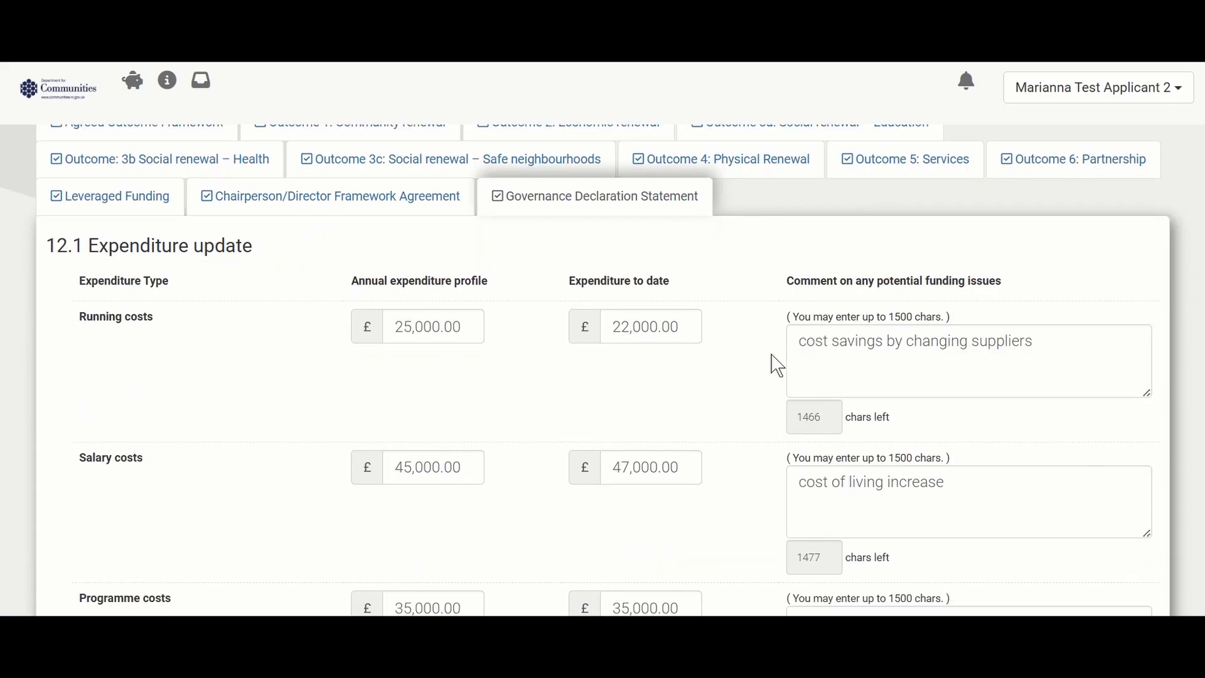
{"action": "scroll", "coordinate": [778, 365], "scroll_direction": "down", "scroll_amount": 2}
{"action": "scroll", "coordinate": [777, 364], "scroll_direction": "down", "scroll_amount": 2}
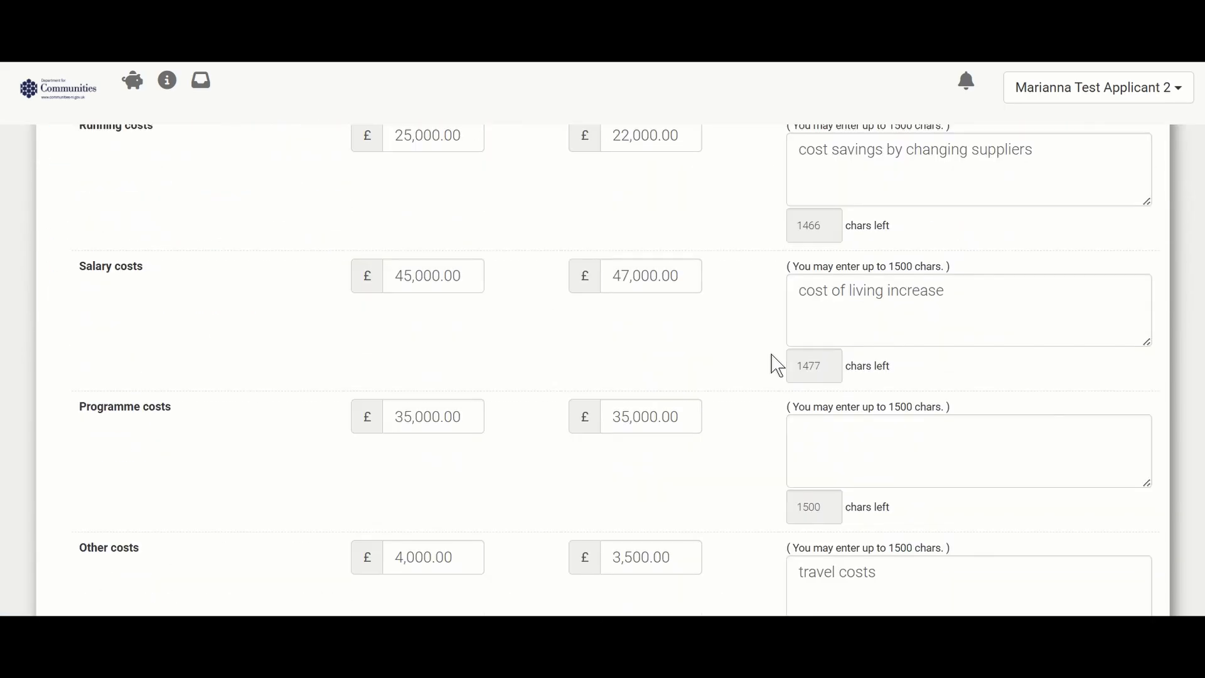
{"action": "scroll", "coordinate": [777, 365], "scroll_direction": "down", "scroll_amount": 2}
{"action": "scroll", "coordinate": [777, 364], "scroll_direction": "down", "scroll_amount": 4}
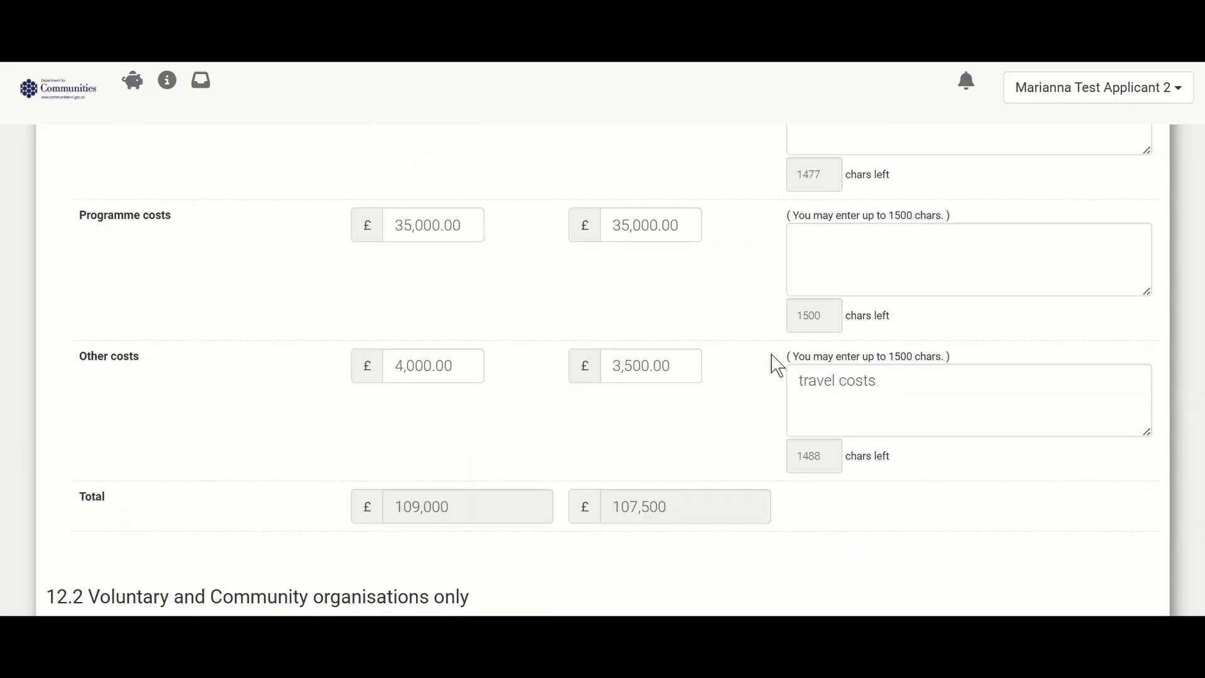
{"action": "scroll", "coordinate": [777, 365], "scroll_direction": "down", "scroll_amount": 2}
{"action": "scroll", "coordinate": [778, 365], "scroll_direction": "down", "scroll_amount": 2}
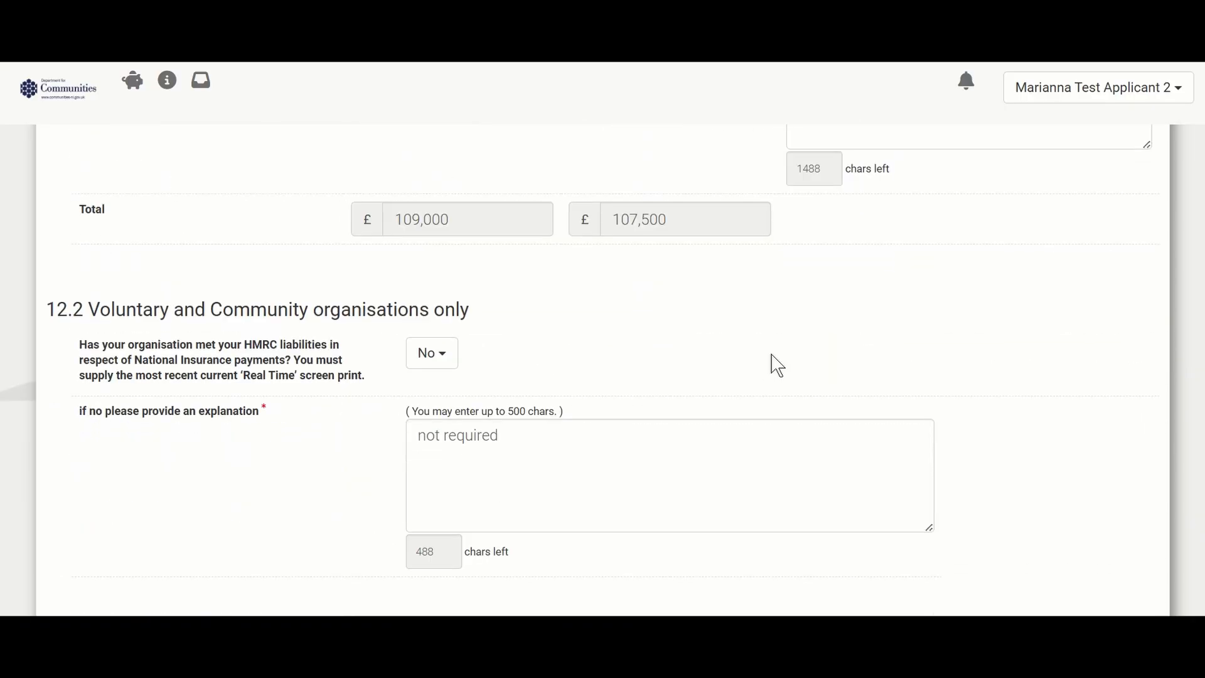
{"action": "scroll", "coordinate": [777, 365], "scroll_direction": "down", "scroll_amount": 2}
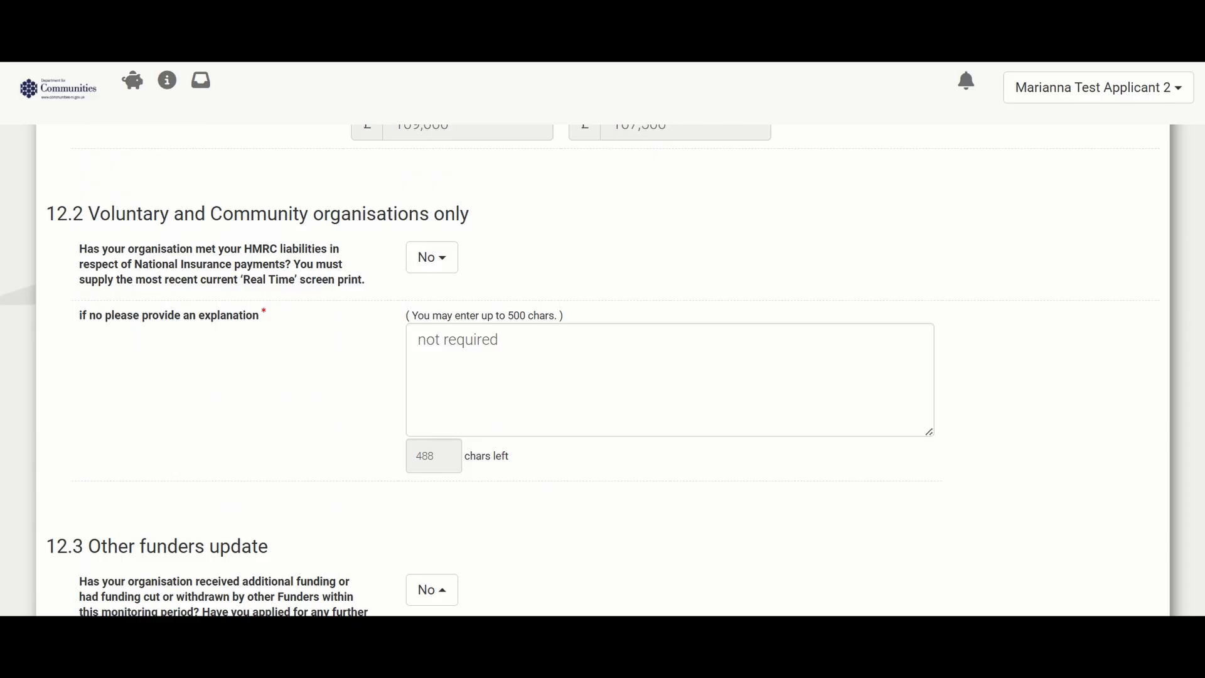
{"action": "scroll", "coordinate": [1125, 350], "scroll_direction": "down", "scroll_amount": 2}
{"action": "scroll", "coordinate": [921, 364], "scroll_direction": "down", "scroll_amount": 4}
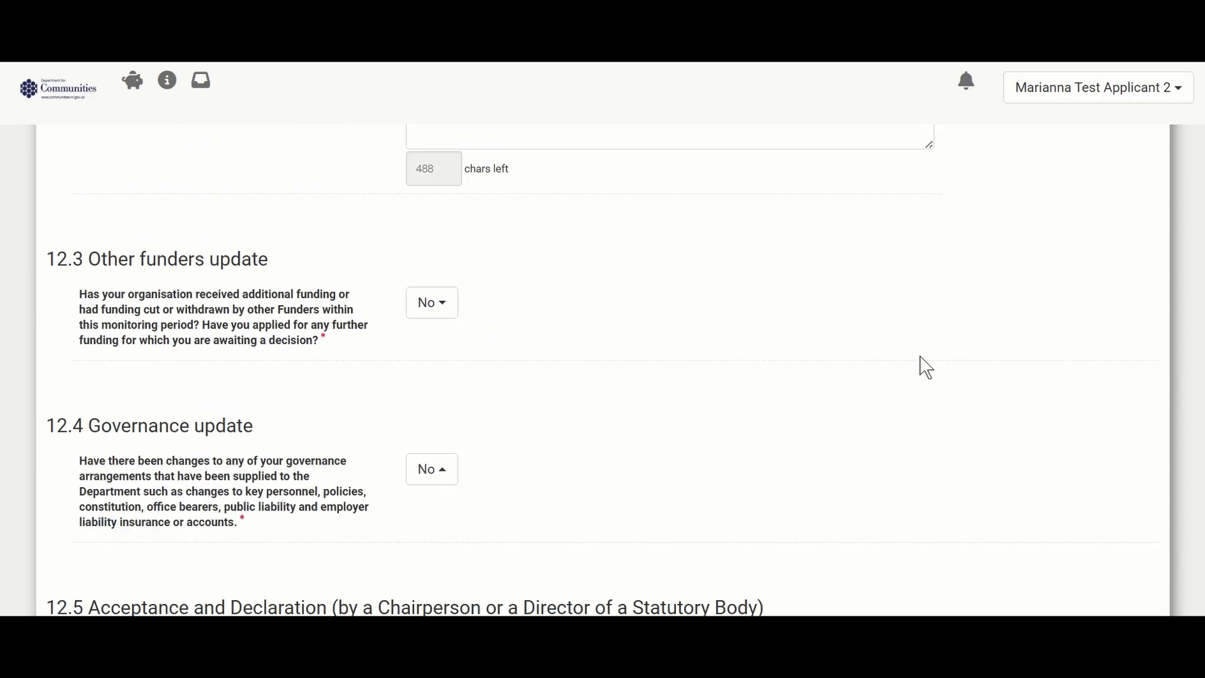
{"action": "scroll", "coordinate": [927, 367], "scroll_direction": "down", "scroll_amount": 2}
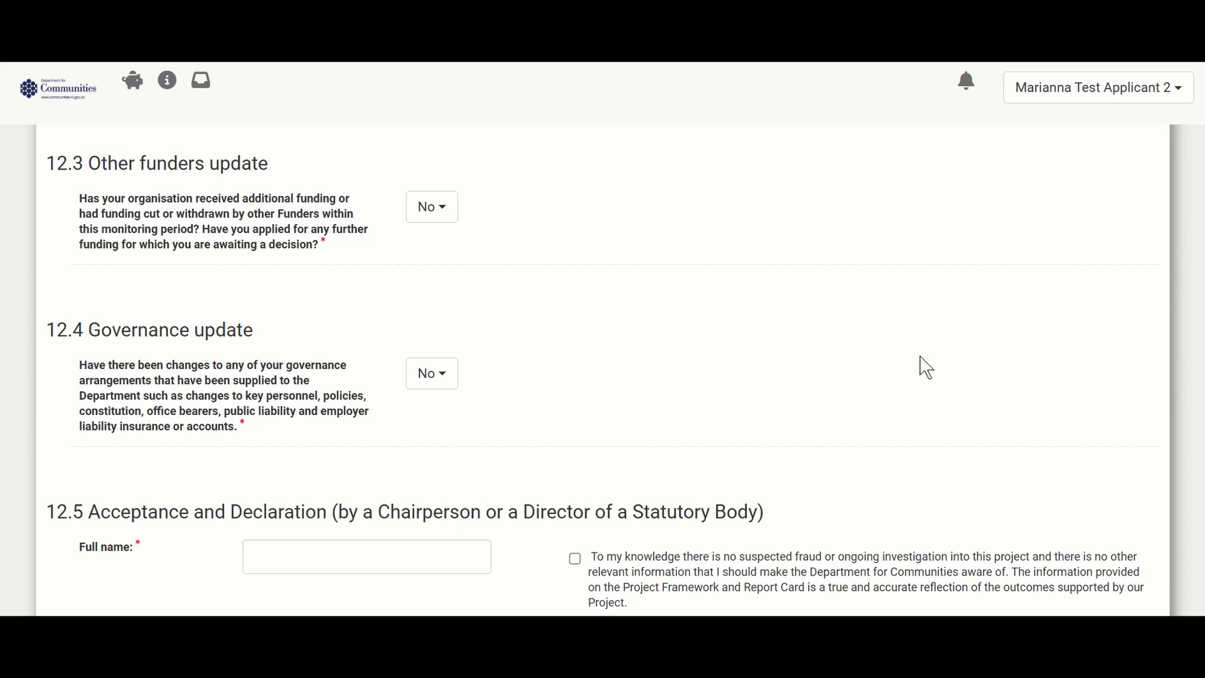
- Complete the Acceptance and Declaration with the chairperson's full name, the ticked no-fraud statement and date 01/12/2025, then save and submit the form
{"action": "scroll", "coordinate": [851, 361], "scroll_direction": "down", "scroll_amount": 3}
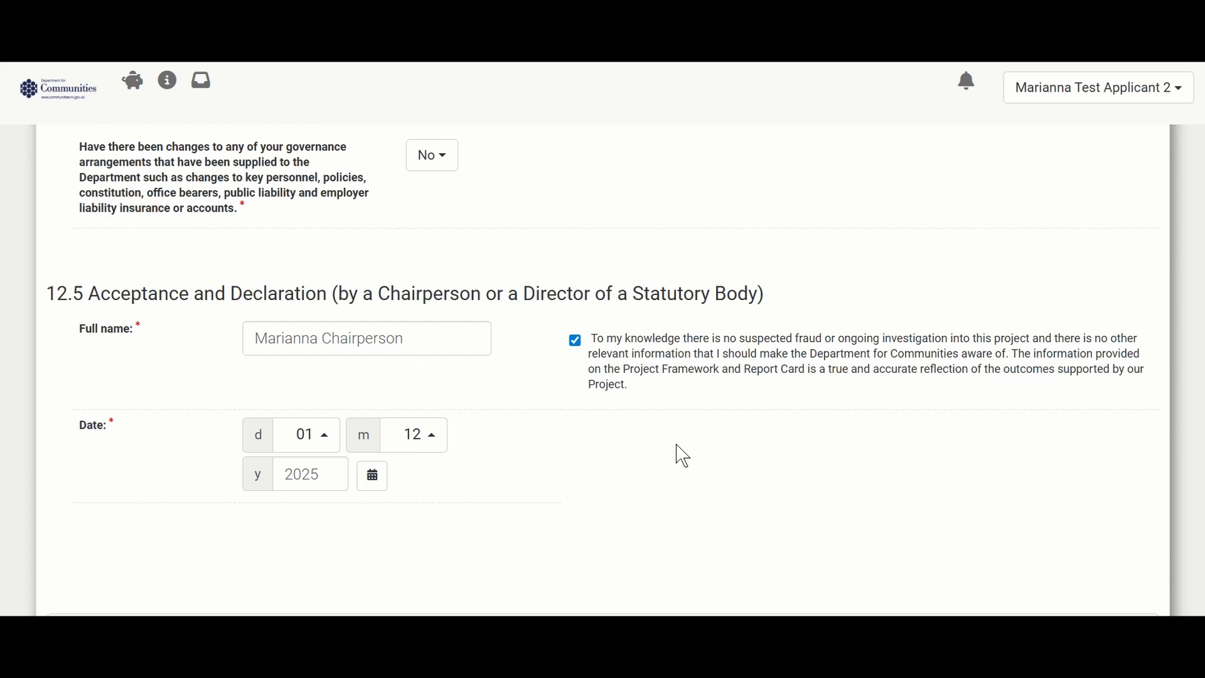
{"action": "scroll", "coordinate": [683, 456], "scroll_direction": "down", "scroll_amount": 3}
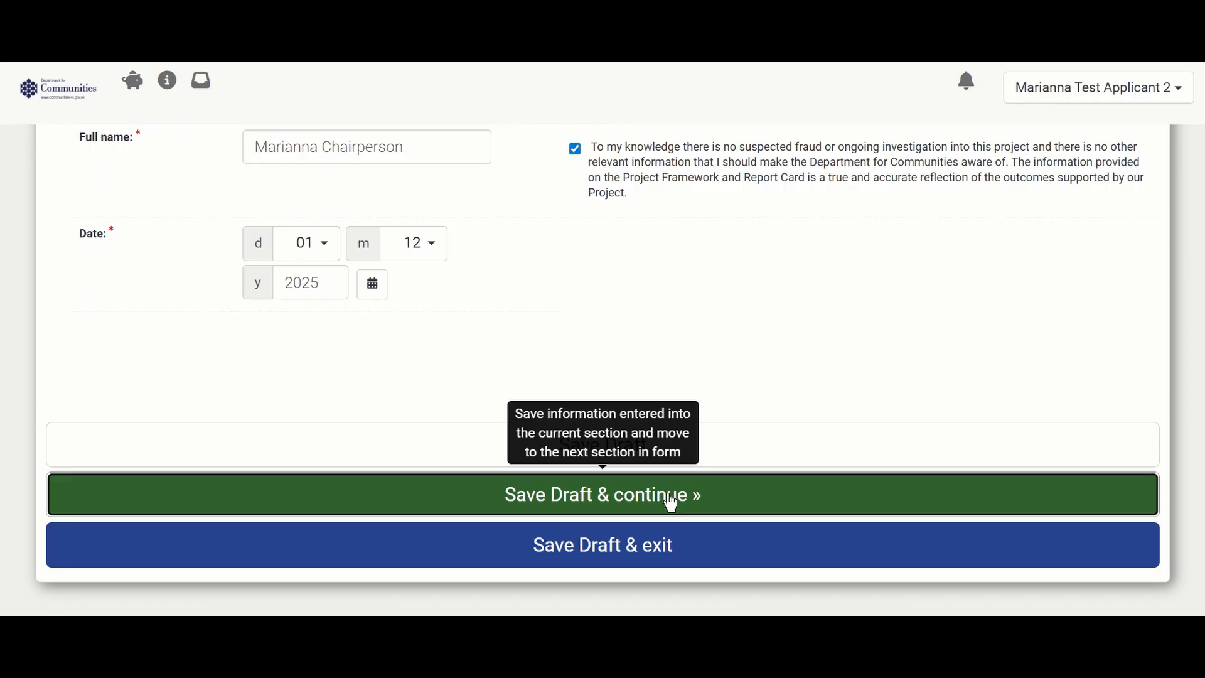
{"action": "left_click", "coordinate": [669, 491]}
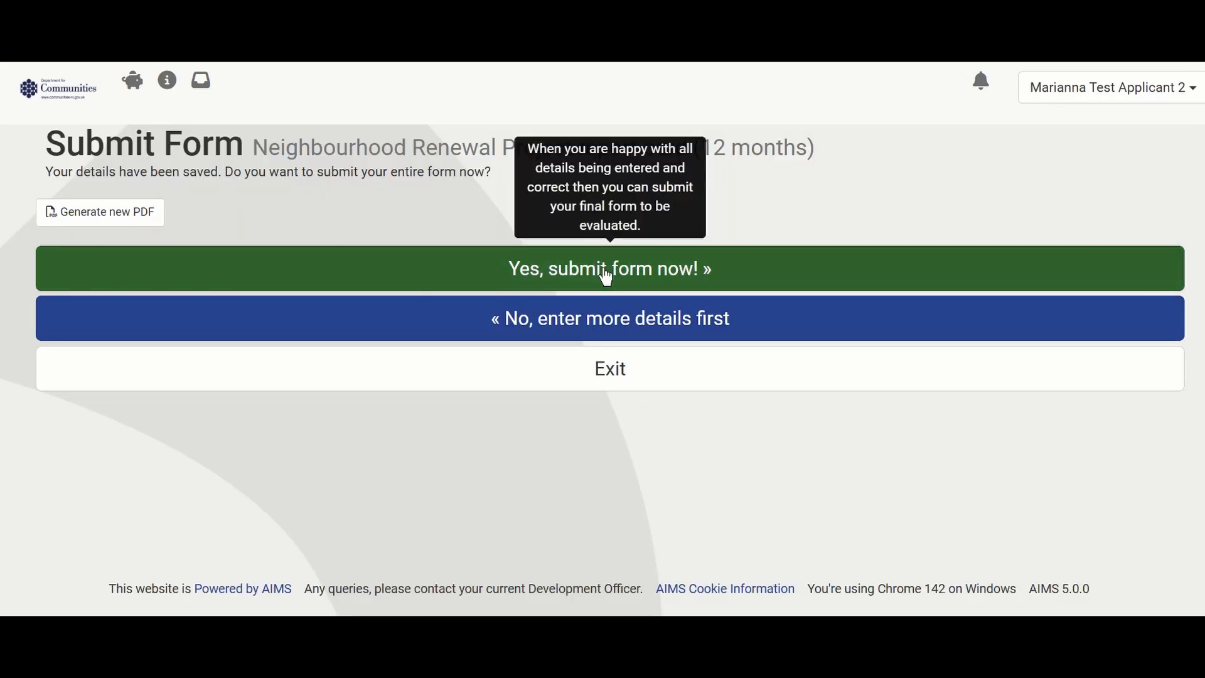
{"action": "left_click", "coordinate": [606, 277]}
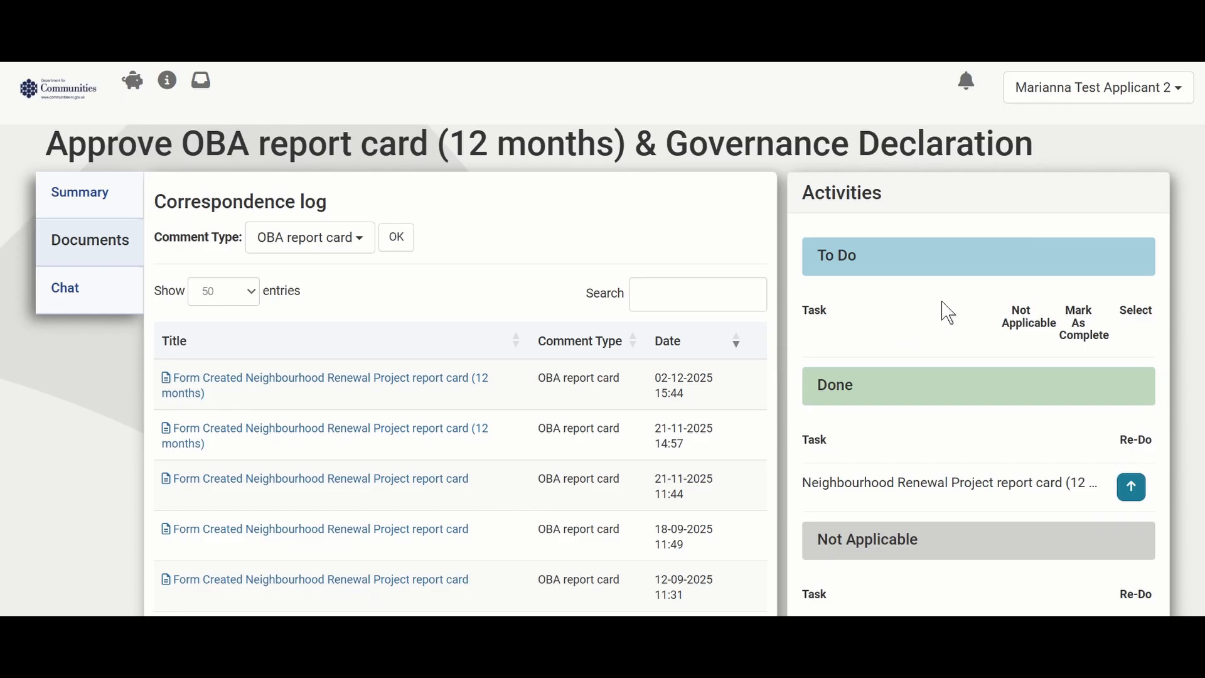
- Move the application forward with the Submit OBA report card & Governance Declaration next step
{"action": "scroll", "coordinate": [946, 301], "scroll_direction": "down", "scroll_amount": 1}
{"action": "scroll", "coordinate": [951, 309], "scroll_direction": "down", "scroll_amount": 1}
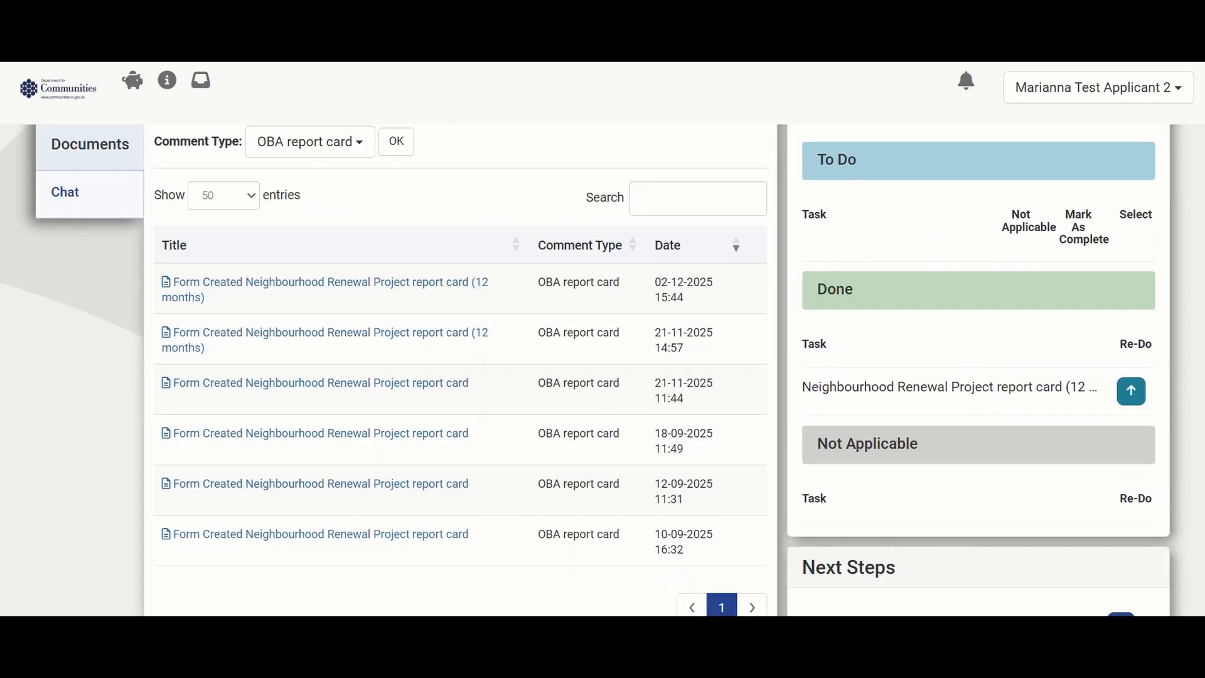
{"action": "scroll", "coordinate": [1001, 352], "scroll_direction": "down", "scroll_amount": 1}
{"action": "scroll", "coordinate": [1002, 353], "scroll_direction": "down", "scroll_amount": 1}
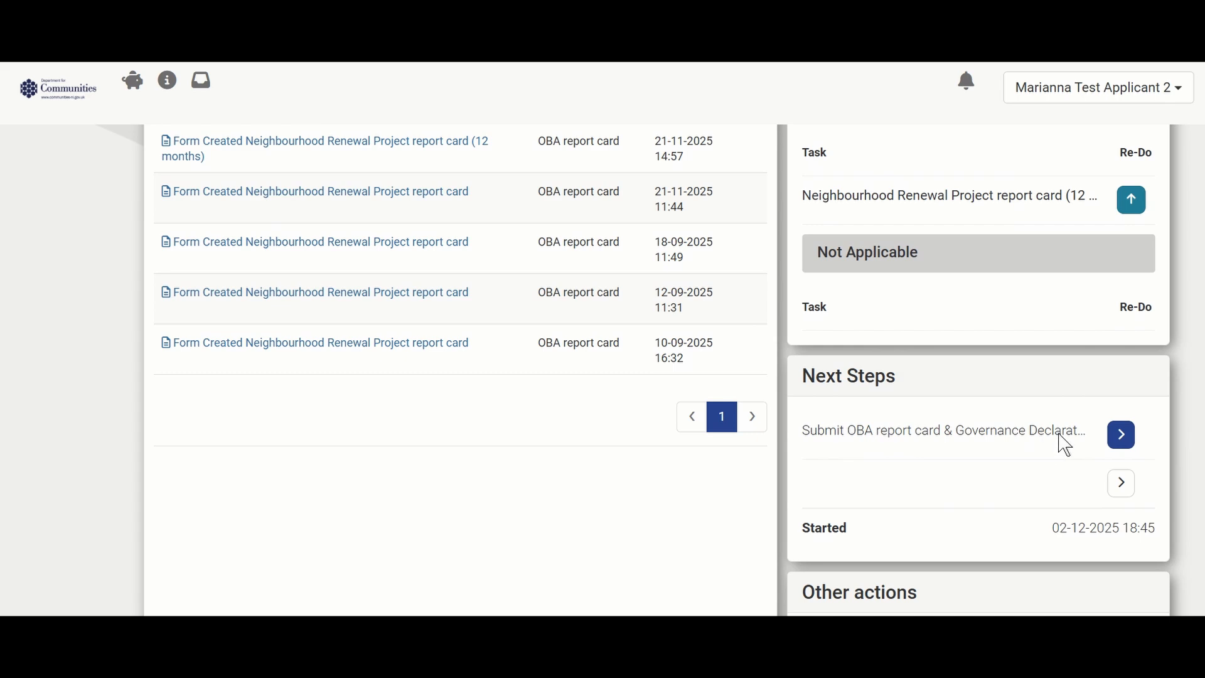
{"action": "left_click", "coordinate": [1124, 434]}
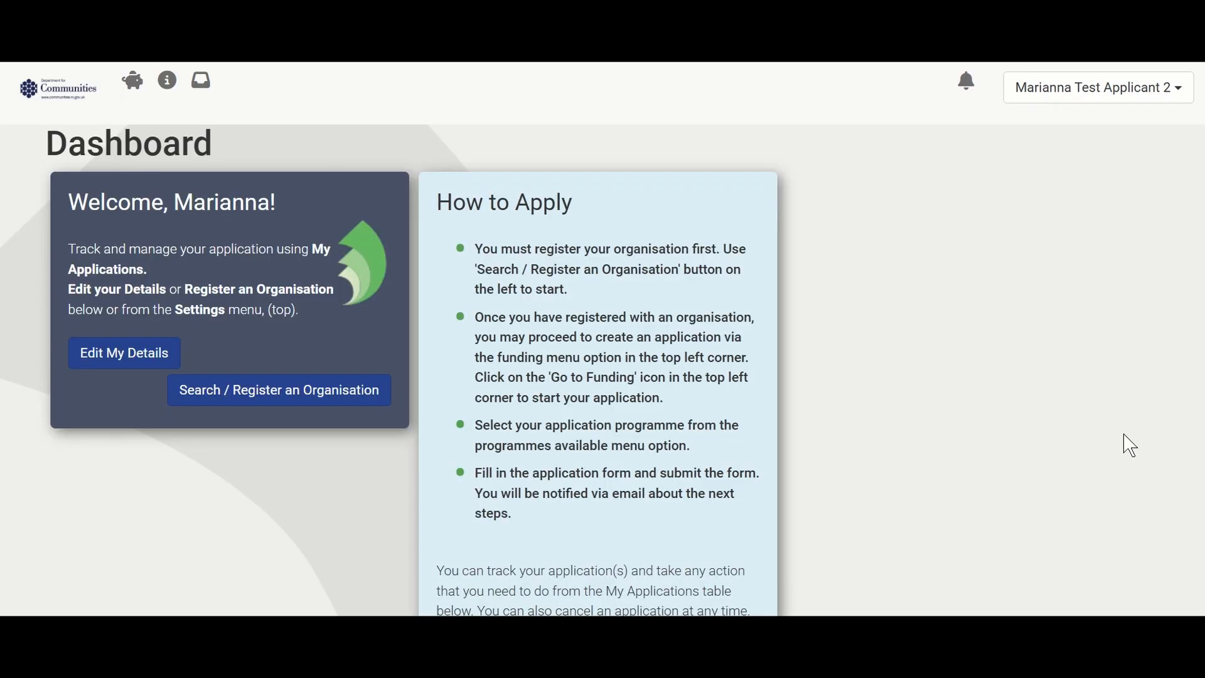
- Check the Upcoming Tasks table on the dashboard for any outstanding tasks
{"action": "scroll", "coordinate": [1130, 446], "scroll_direction": "down", "scroll_amount": 5}
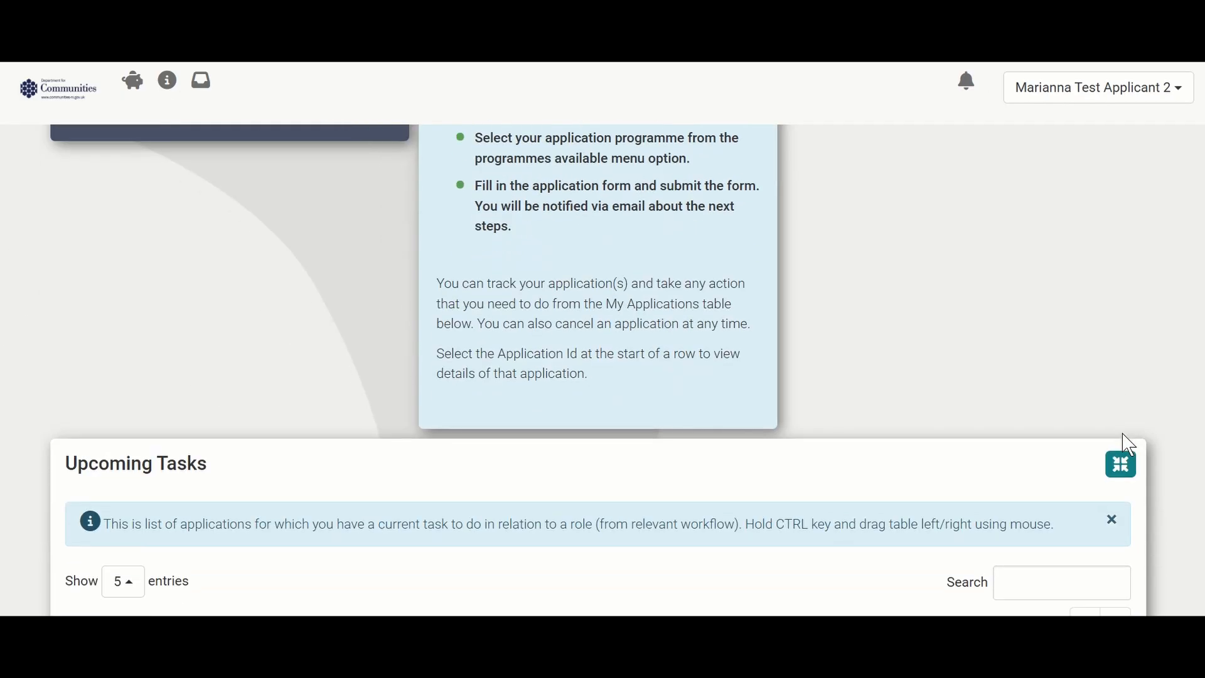
{"action": "scroll", "coordinate": [1130, 445], "scroll_direction": "down", "scroll_amount": 1}
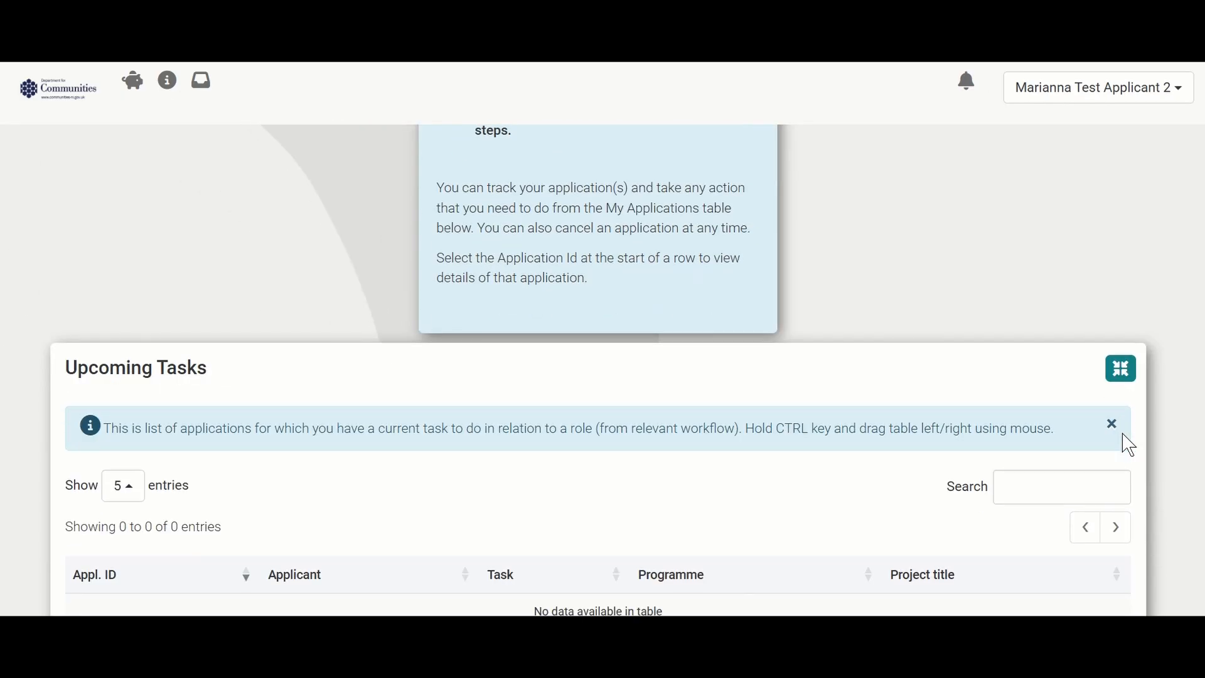
{"action": "scroll", "coordinate": [1130, 446], "scroll_direction": "down", "scroll_amount": 3}
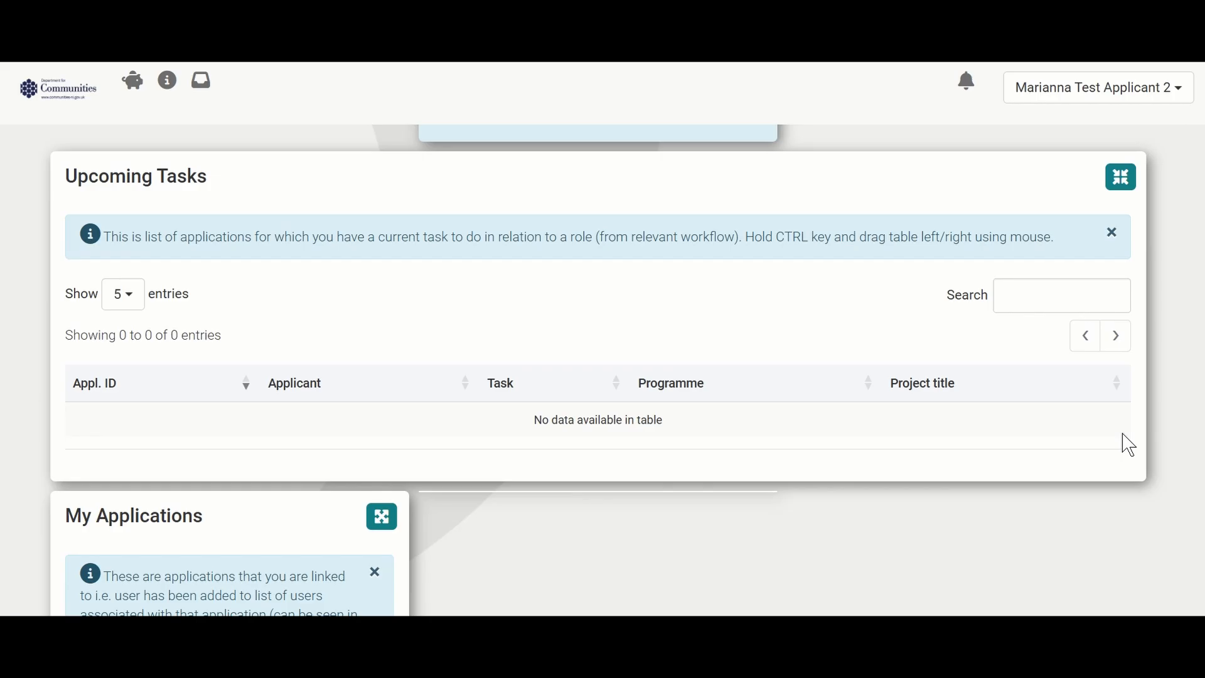